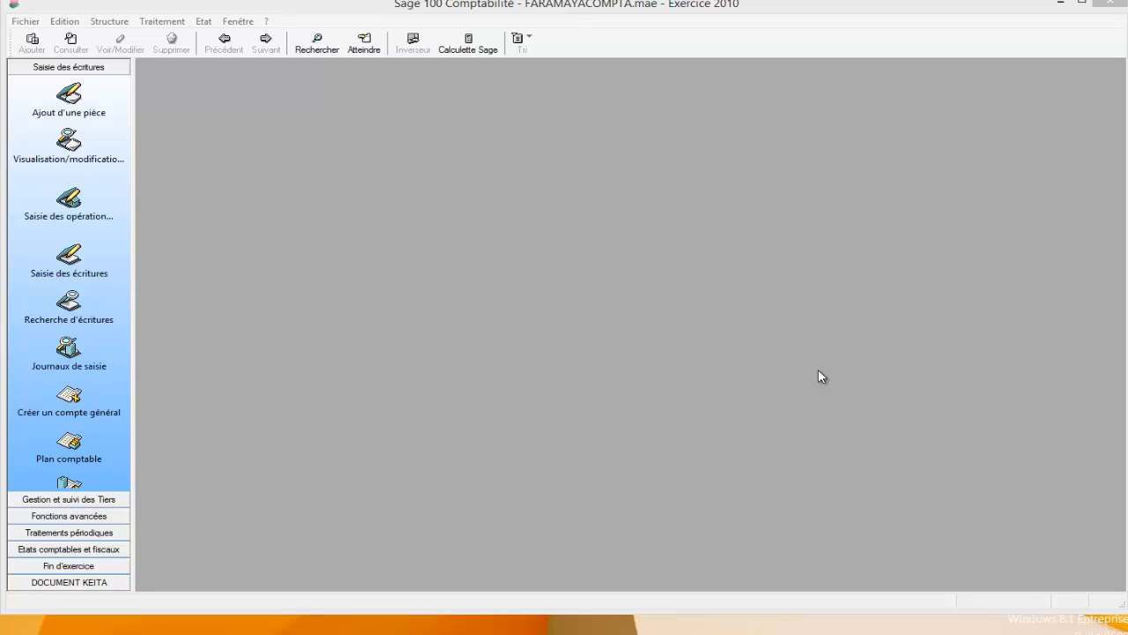
Step: Open the analytic plan's section list and reposition its window
left_click(116, 23)
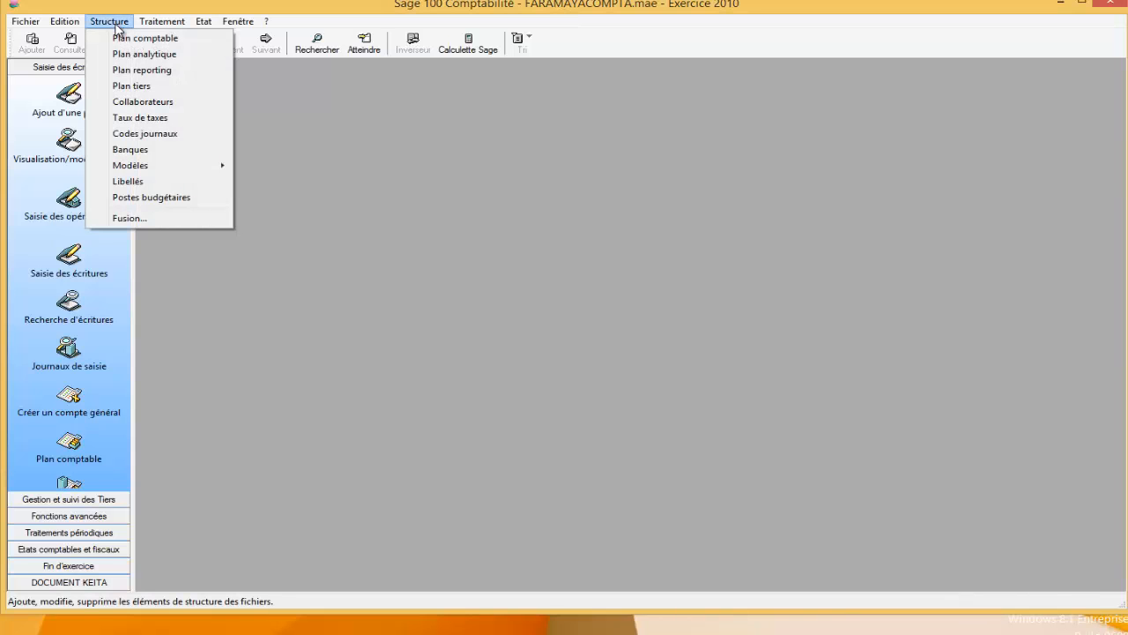
left_click(128, 53)
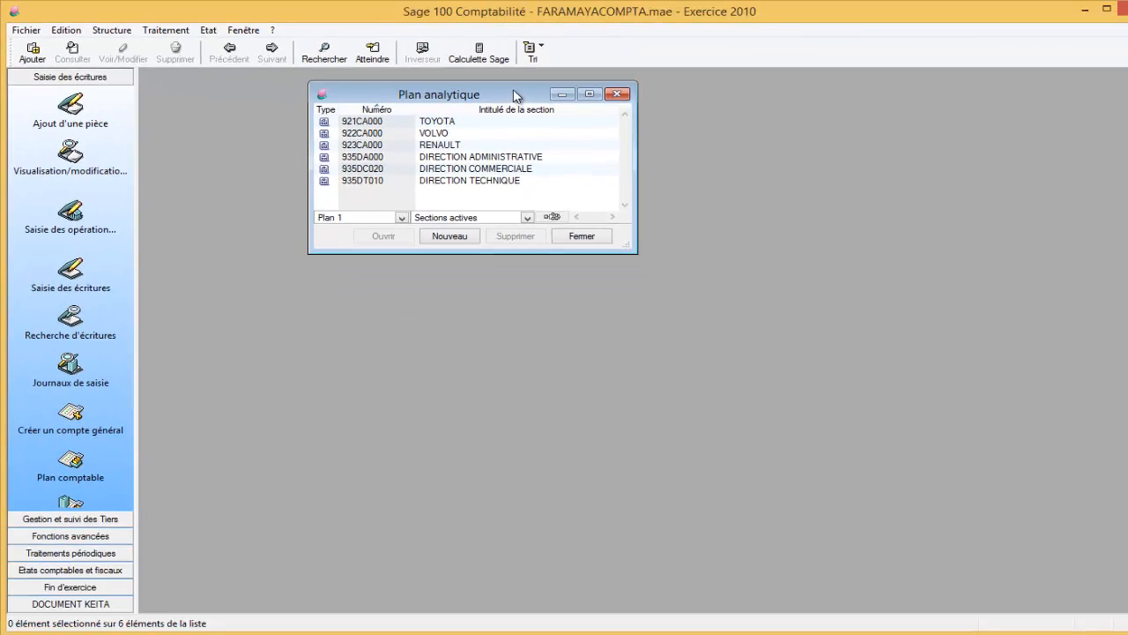
left_click_drag(515, 95, 604, 114)
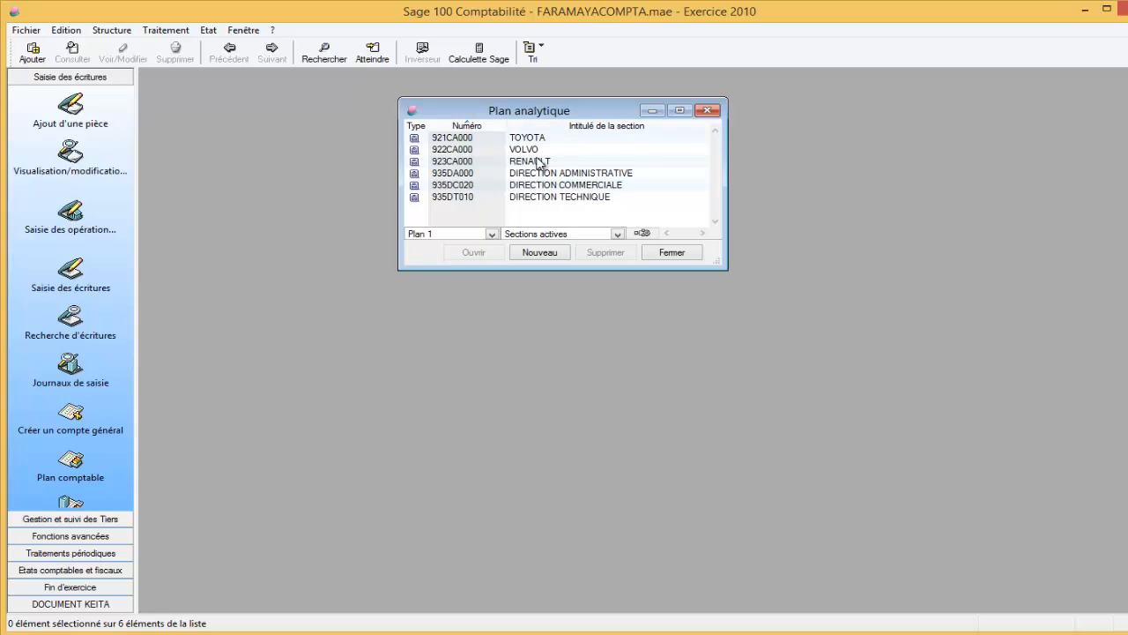
right_click(591, 151)
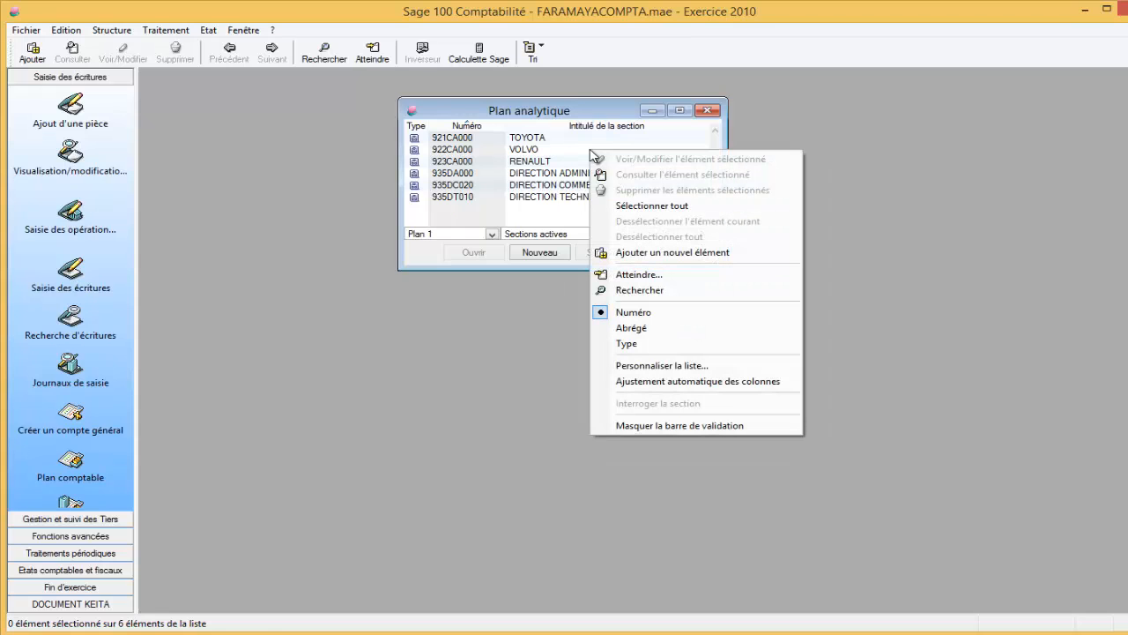
left_click(640, 253)
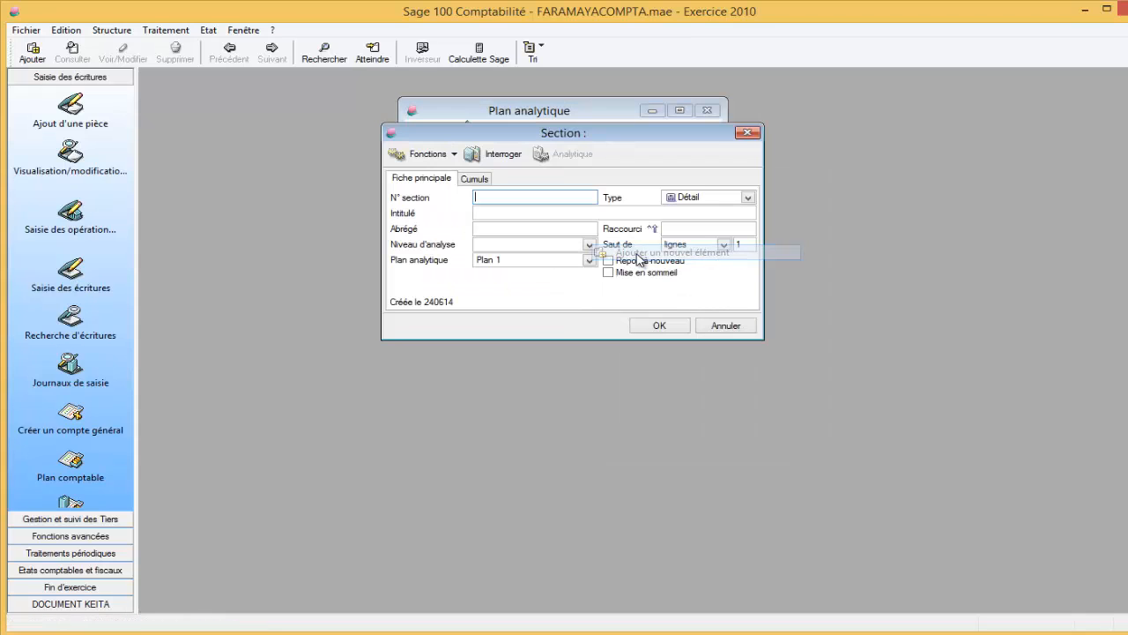
left_click_drag(630, 132, 622, 113)
left_click(719, 307)
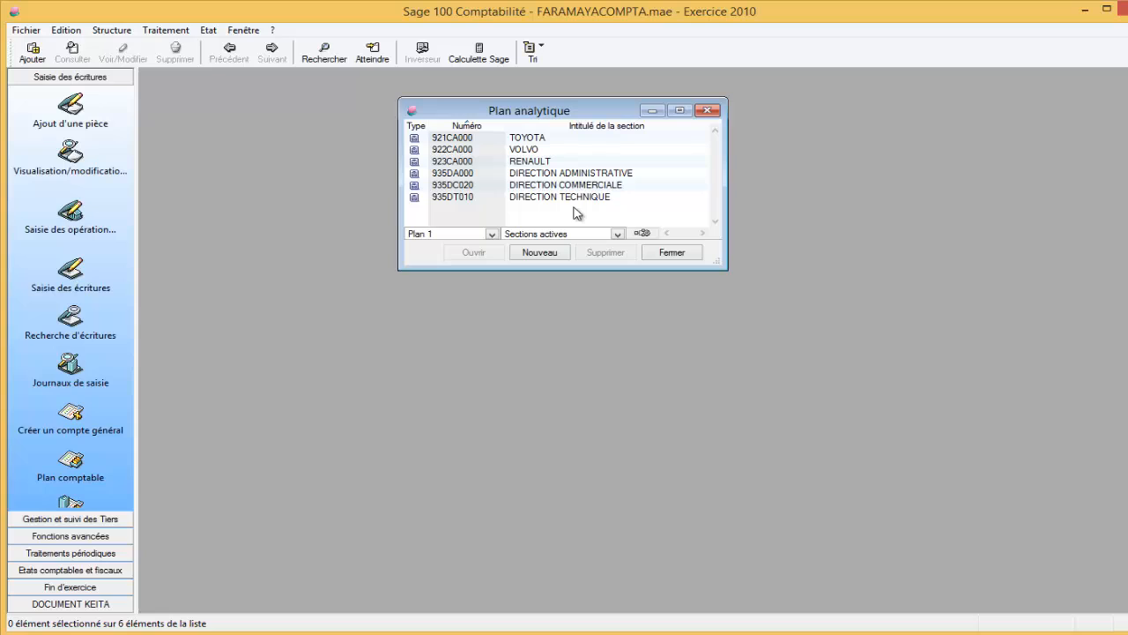
Step: Start a new section in the analytic plan with the number 935DM
right_click(599, 151)
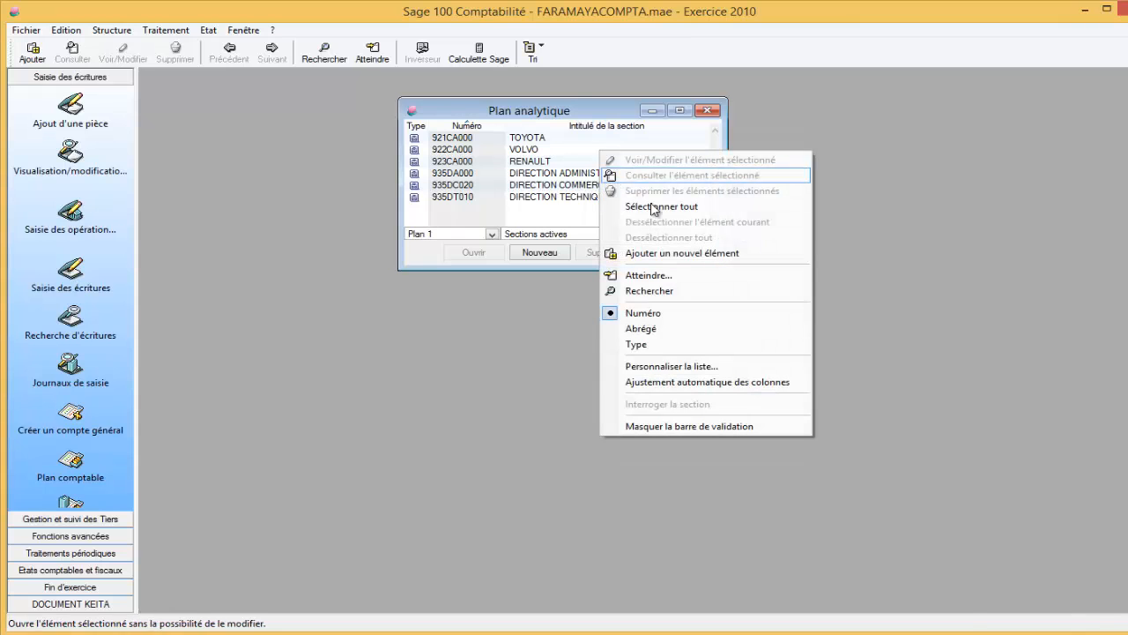
left_click(663, 253)
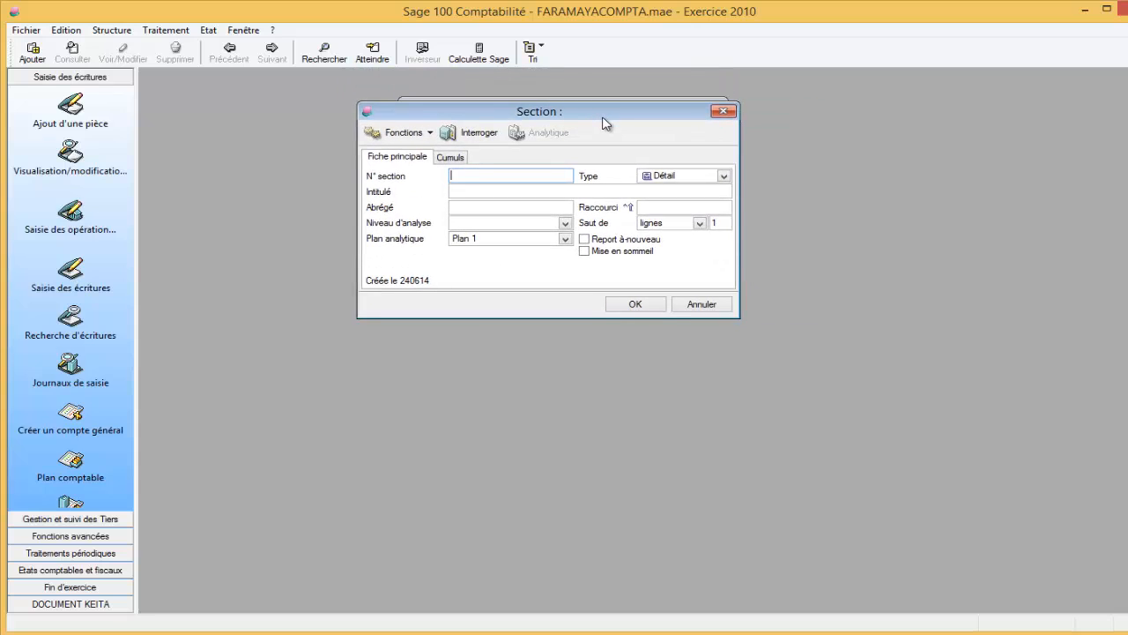
type("935")
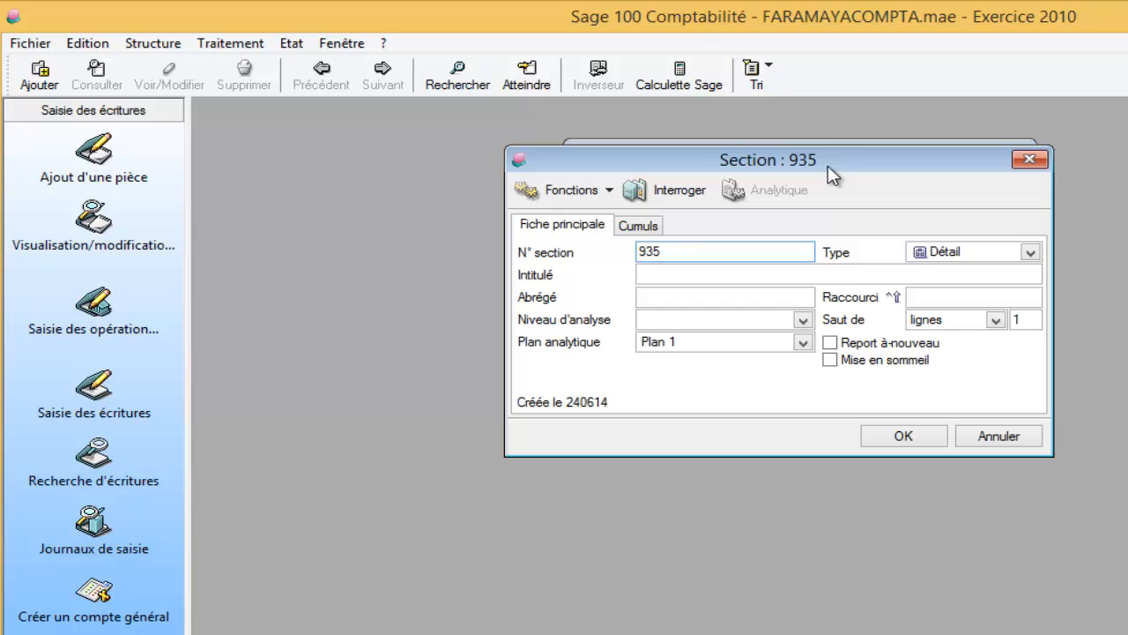
type("DM")
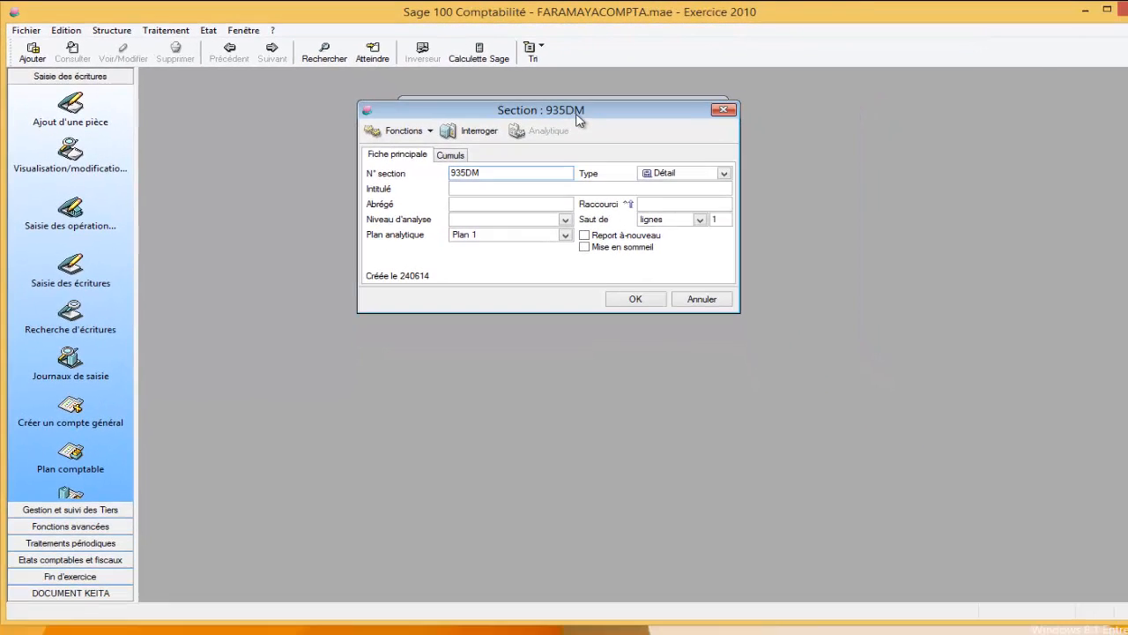
key("Tab")
key("Tab")
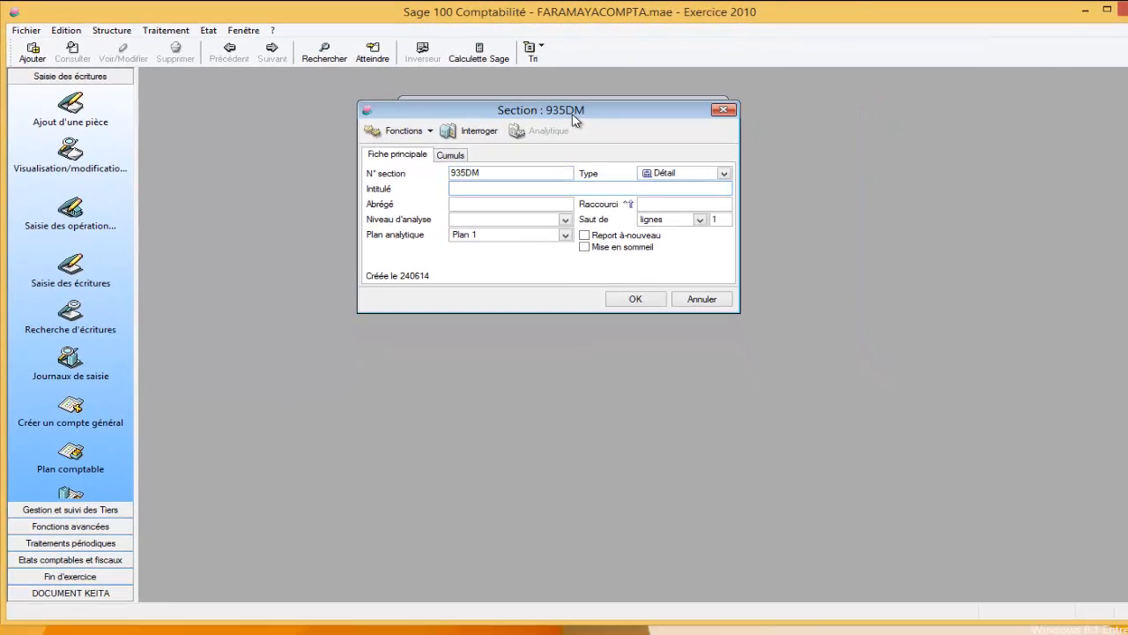
Step: Title the new section DIRECTION MARKETITING, accept the proposed abbreviation and save it
type("DIRECTIO")
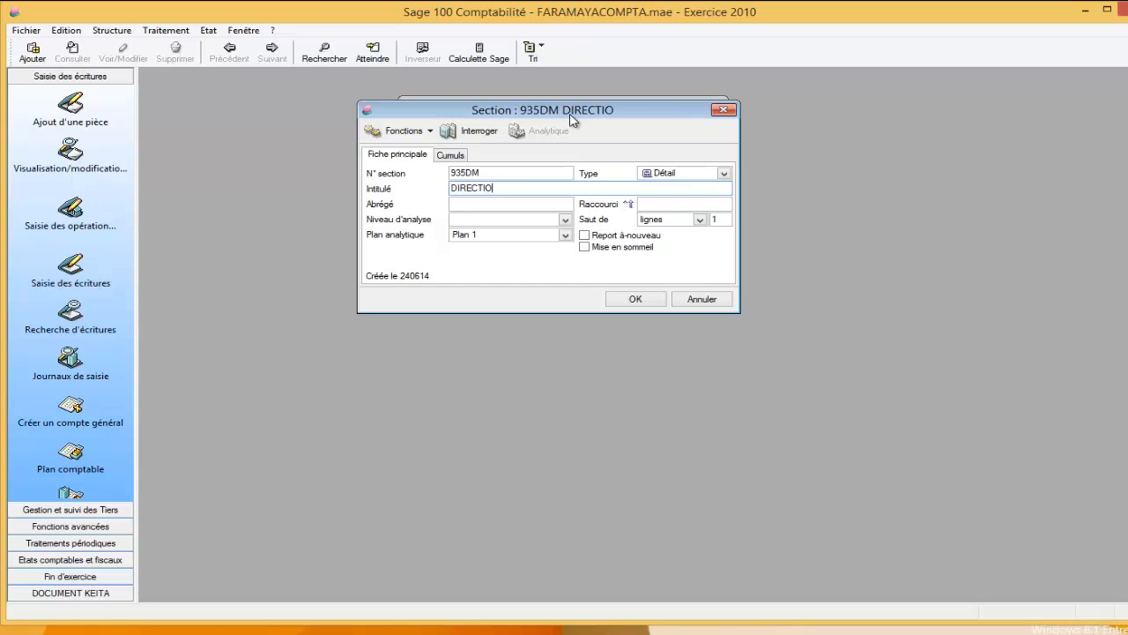
type("N MAR")
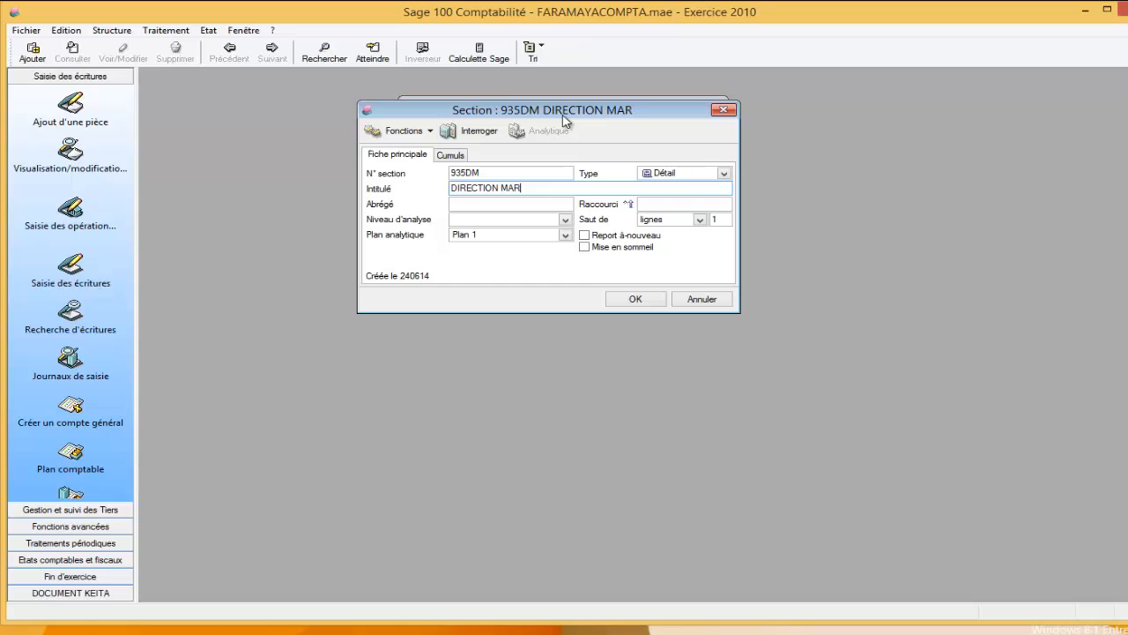
type("KETIT")
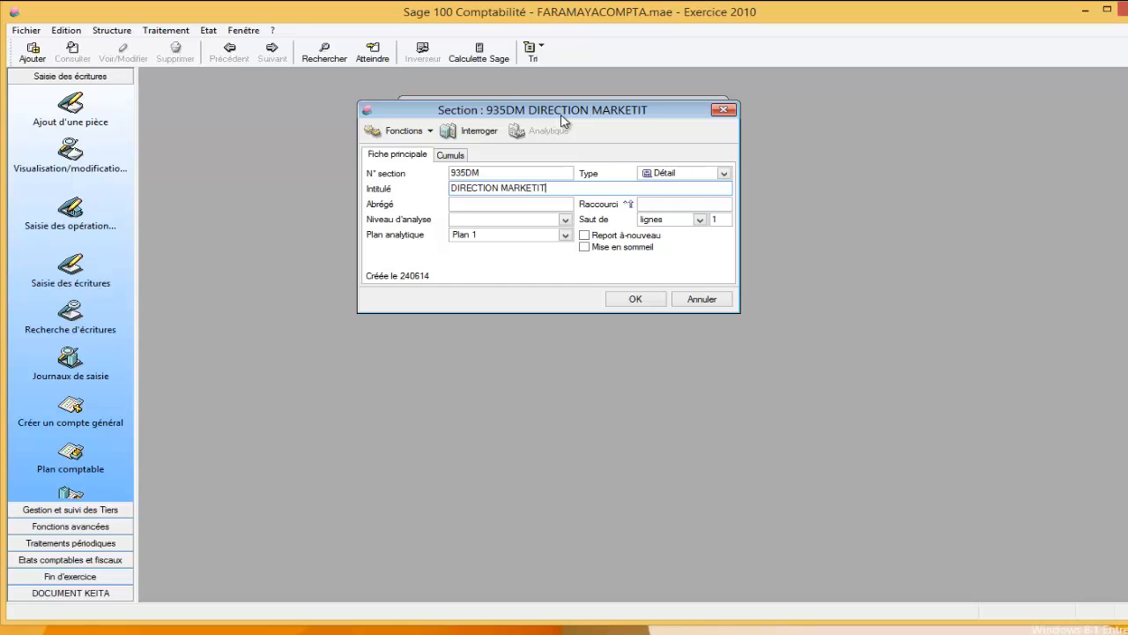
type("ING")
key("Tab")
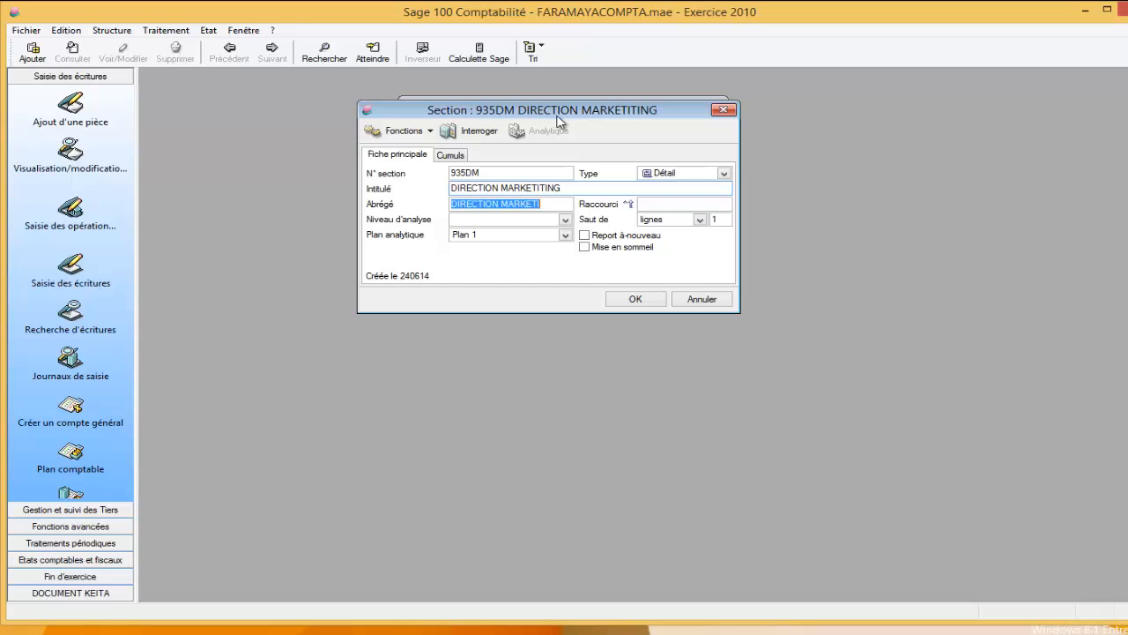
key("Tab")
left_click(638, 303)
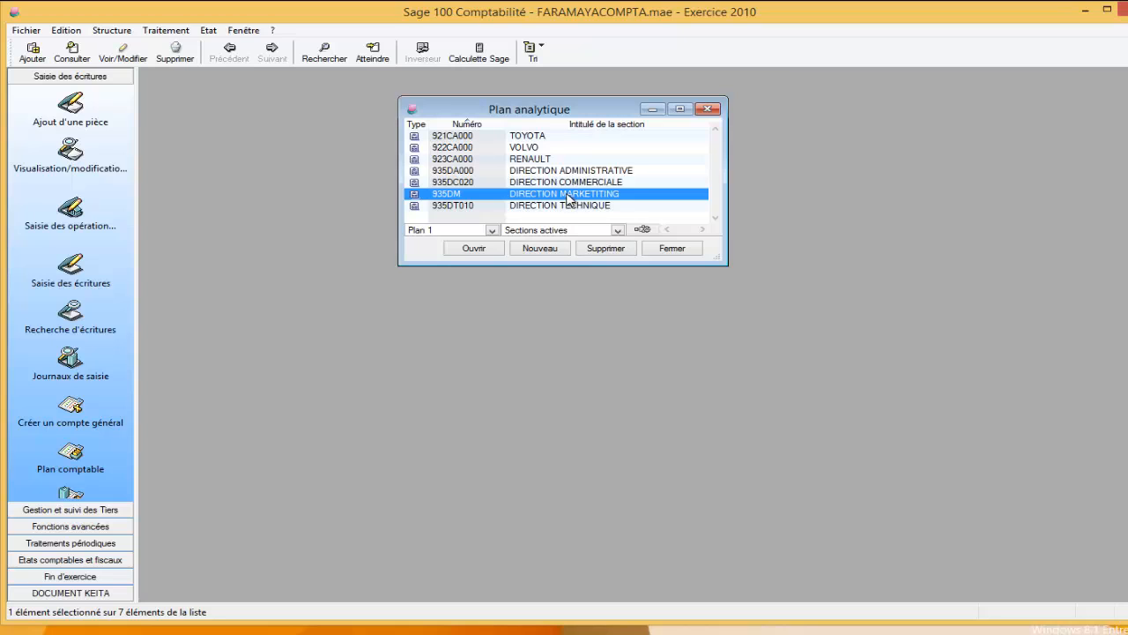
Step: Delete section 935DM from the analytic plan and close the section list
right_click(570, 199)
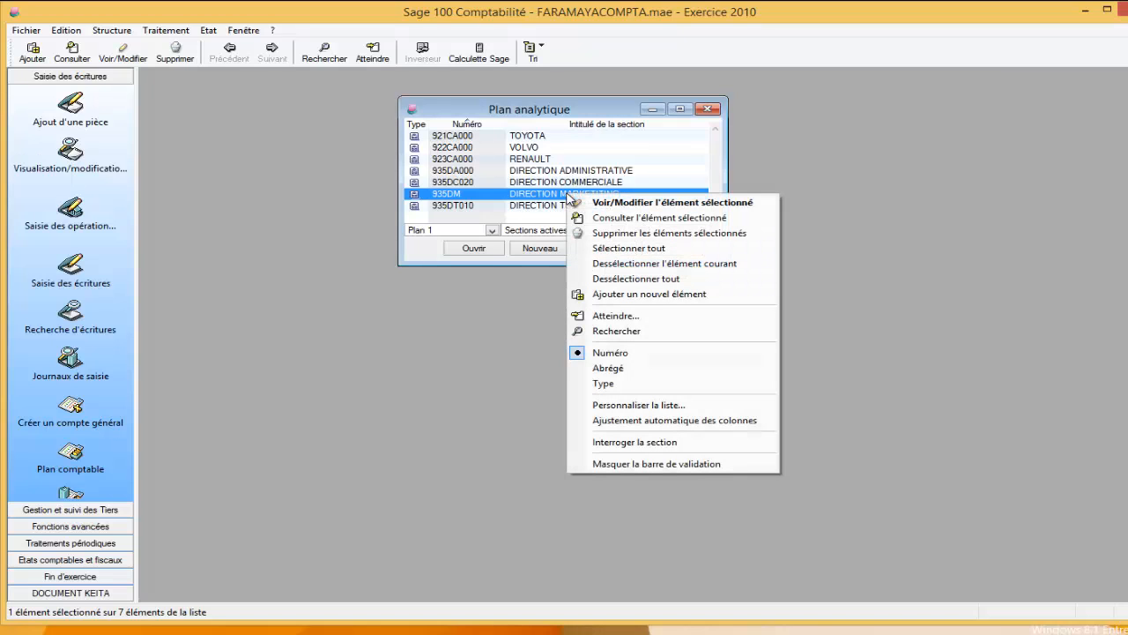
left_click(607, 233)
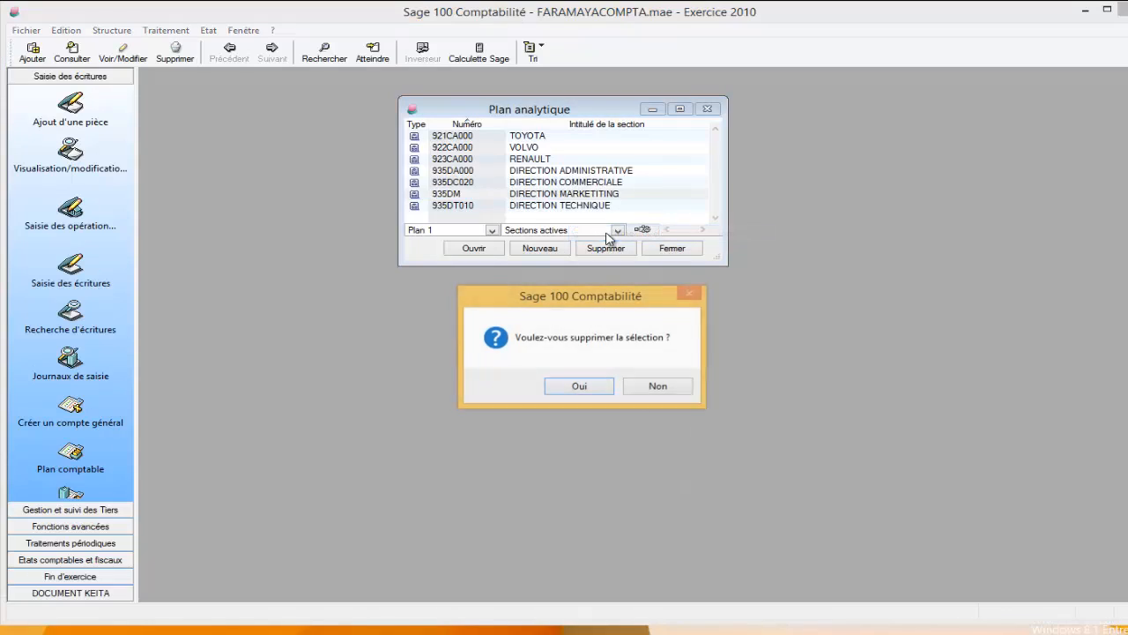
left_click(582, 388)
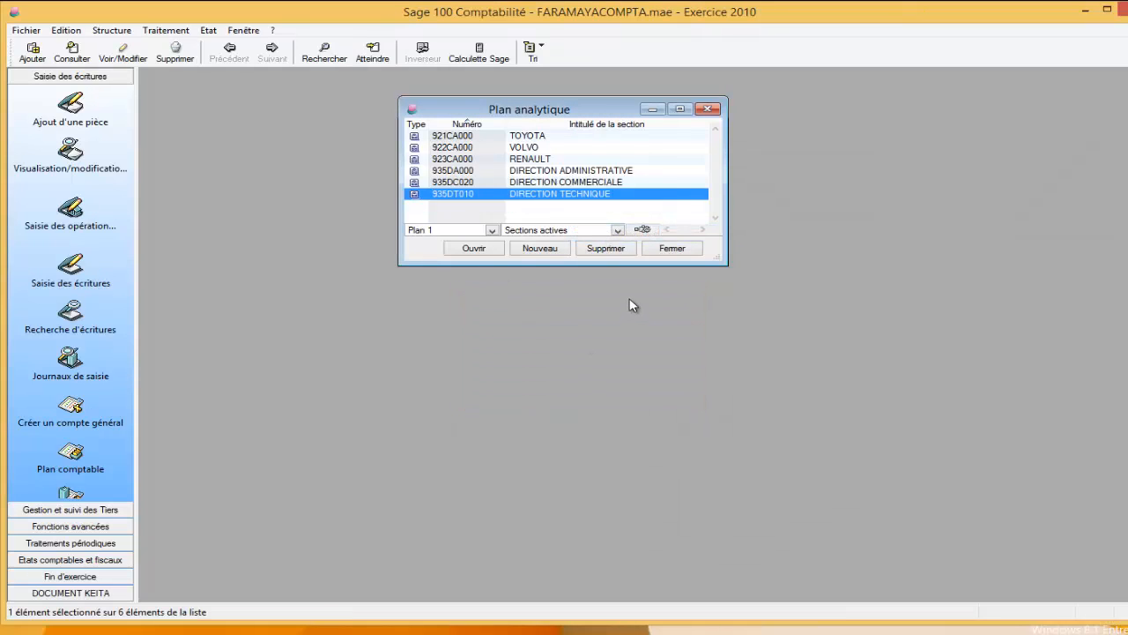
left_click(668, 250)
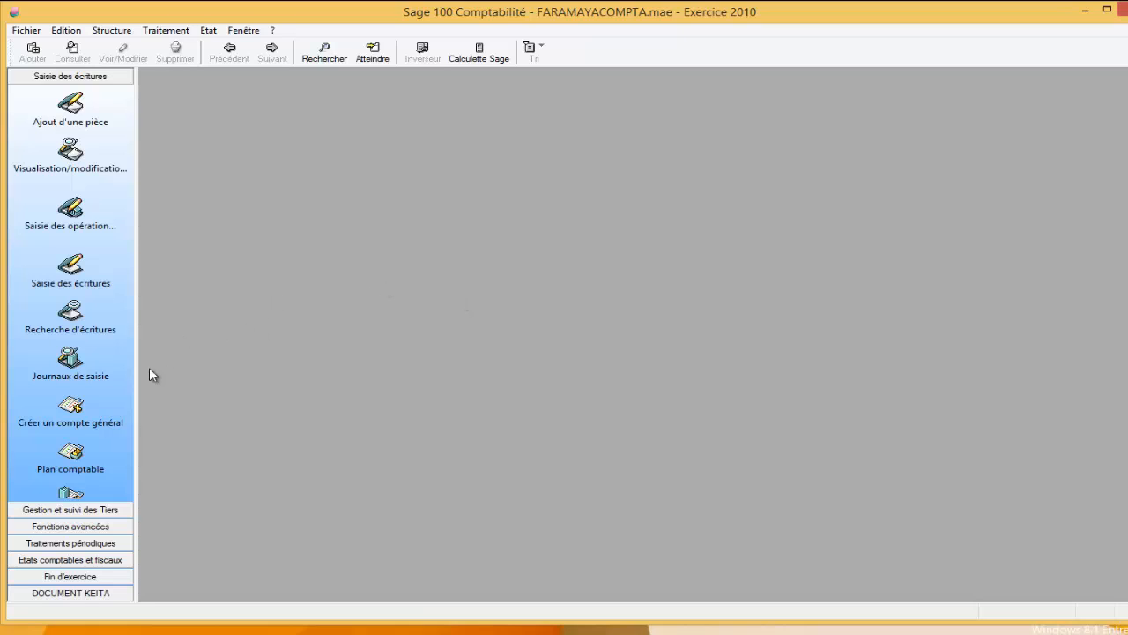
Step: Open the May 2010 purchases journal (JOURNAL DES ACHATS, code AC) for entry in a maximized window
left_click(76, 368)
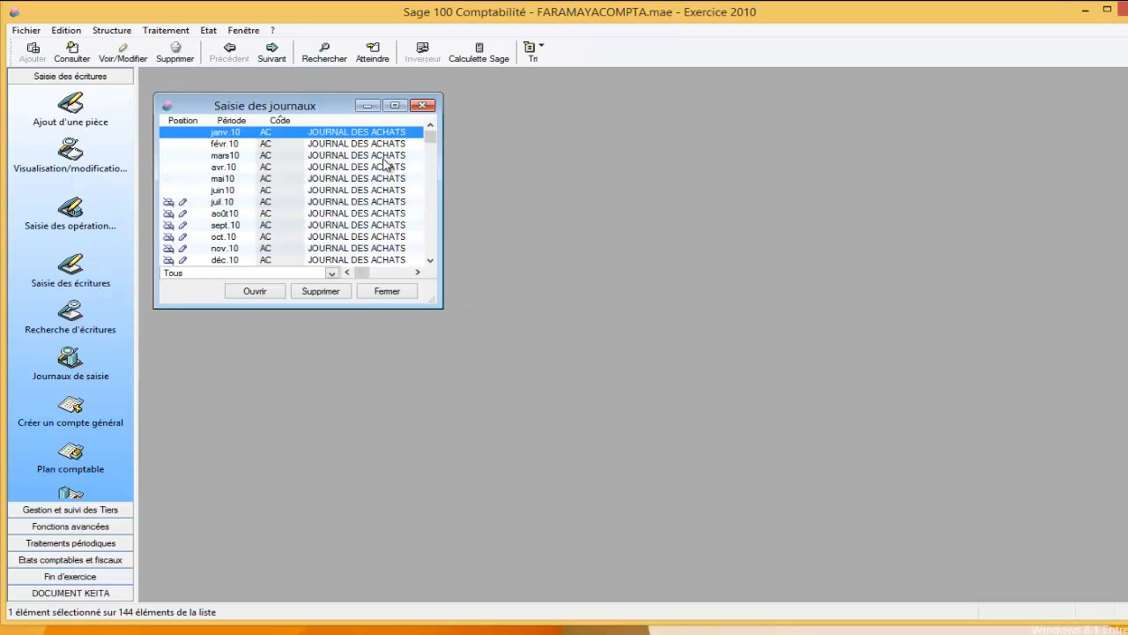
left_click(395, 105)
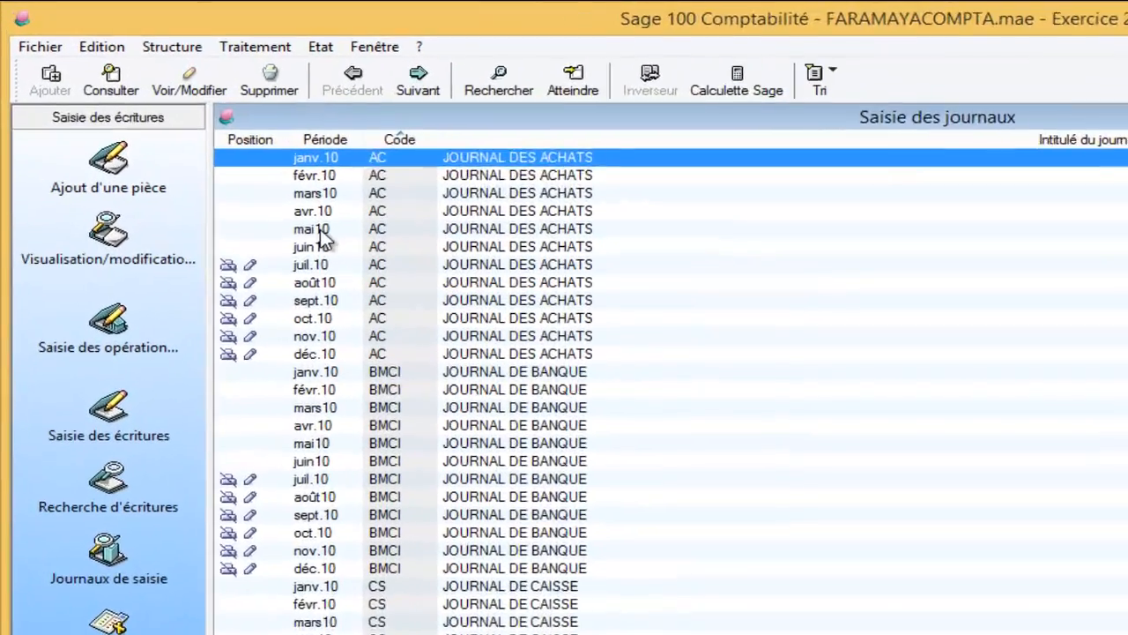
double_click(230, 165)
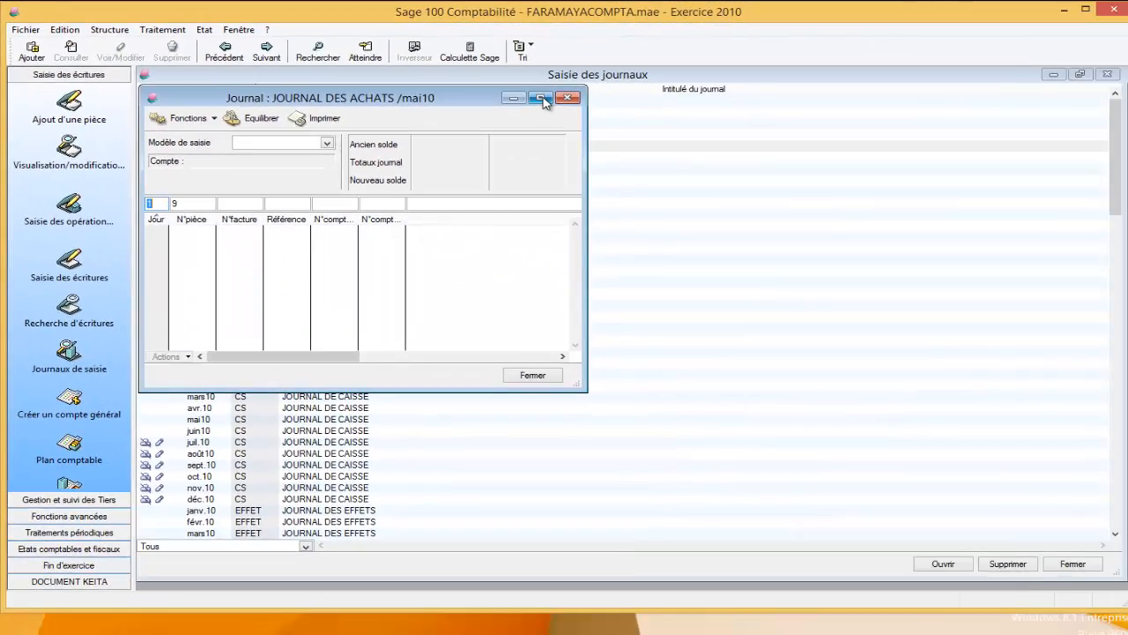
left_click(939, 169)
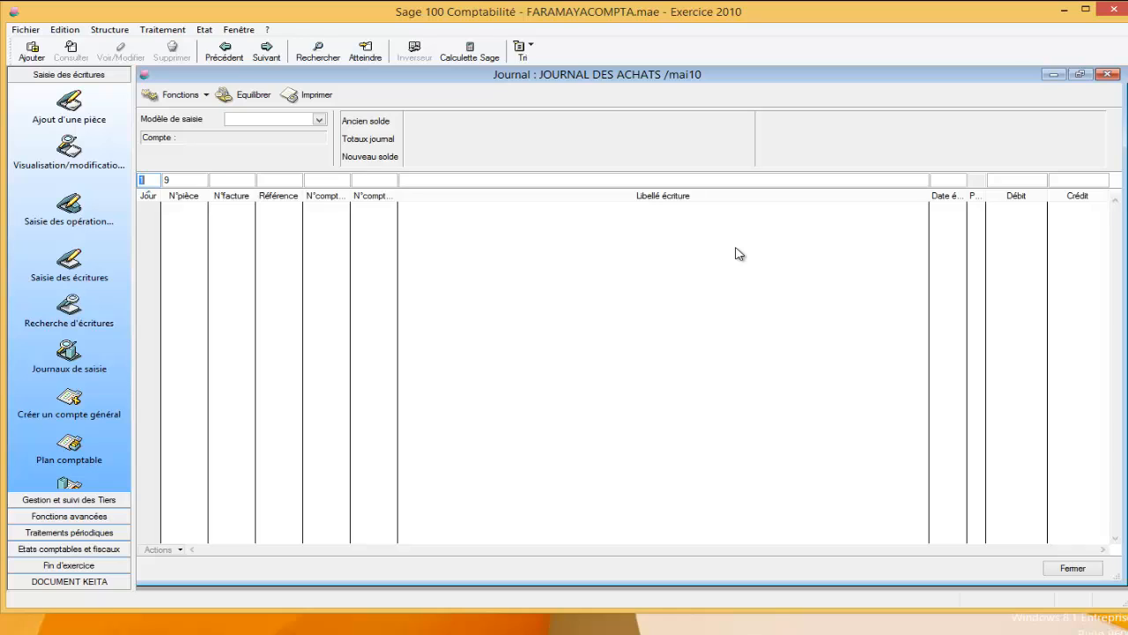
Step: Begin a journal line dated day 15 on general account 61222000, keeping the proposed document number
type("15")
key("Tab")
key("Tab")
type("61222000")
key("Tab")
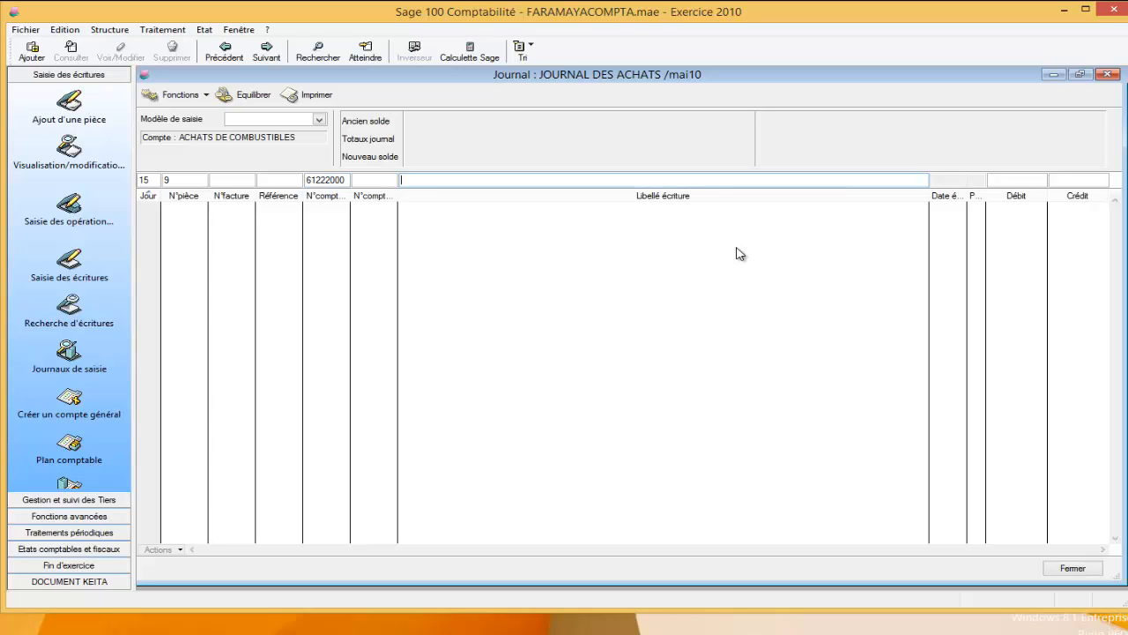
Step: Label the line "FACT N°12458/STATION TOTAL", enter a debit of 40000 and validate it
type("FACT N°12458/ST")
type("ATION TOTAL")
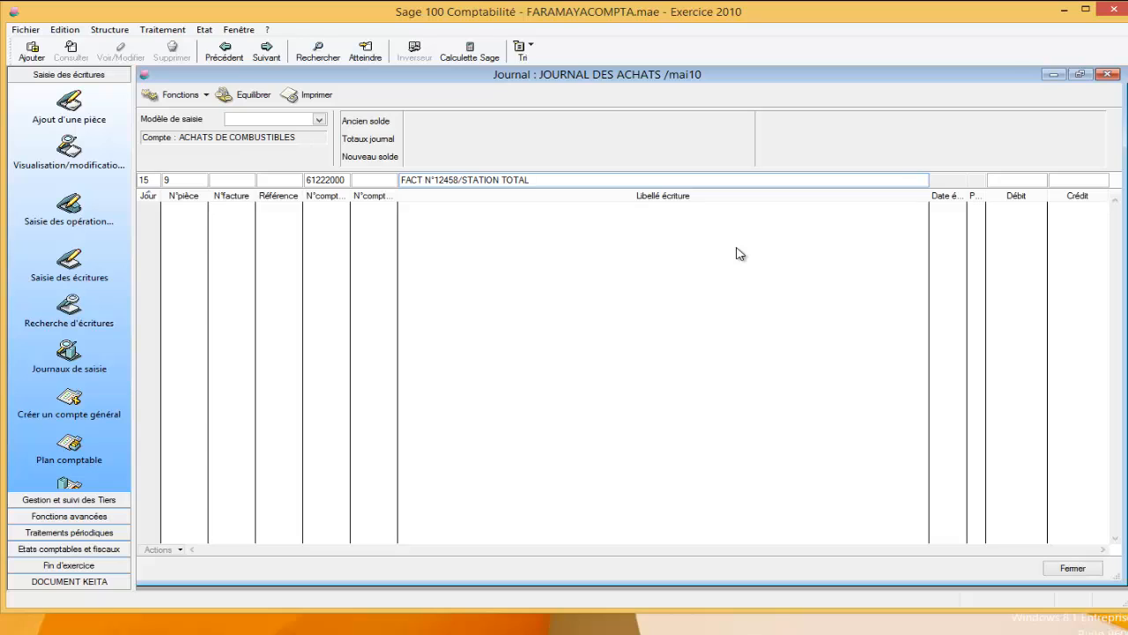
key("Tab")
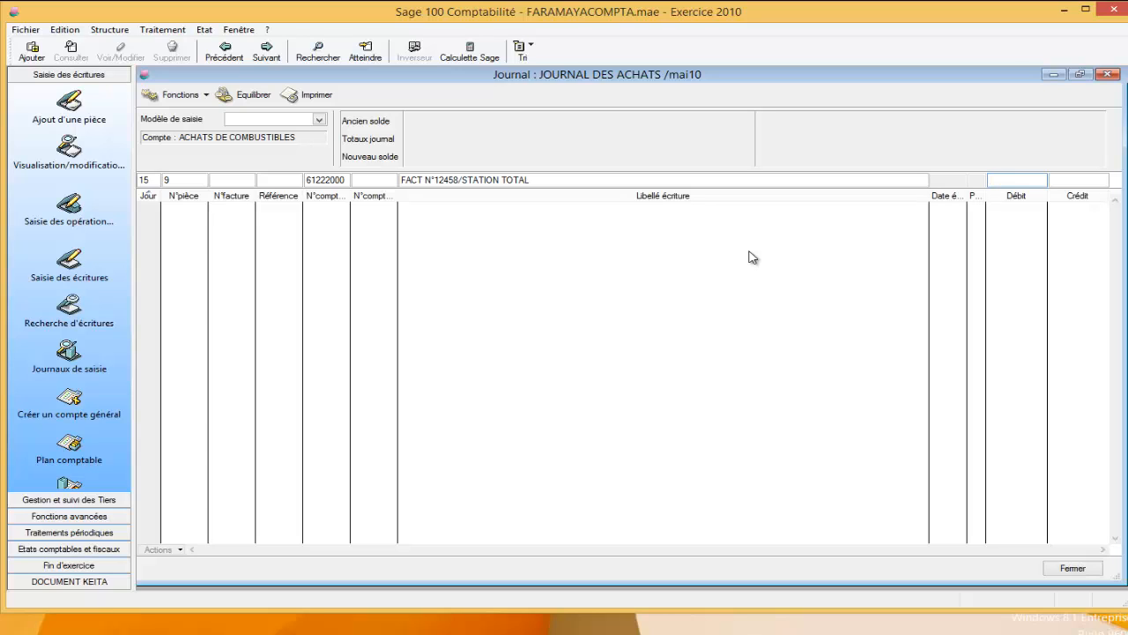
type("40000")
key("Return")
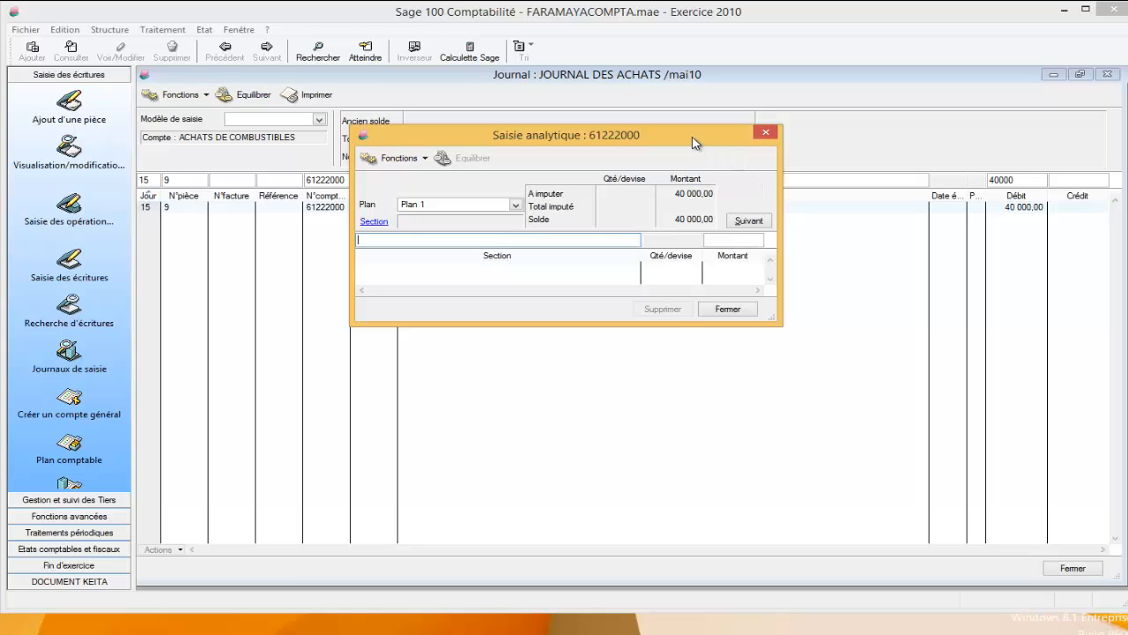
Step: Allocate 15000 of the fuel purchase to analytic section 921CA000 (TOYOTA) in Plan 1
left_click_drag(693, 139, 708, 162)
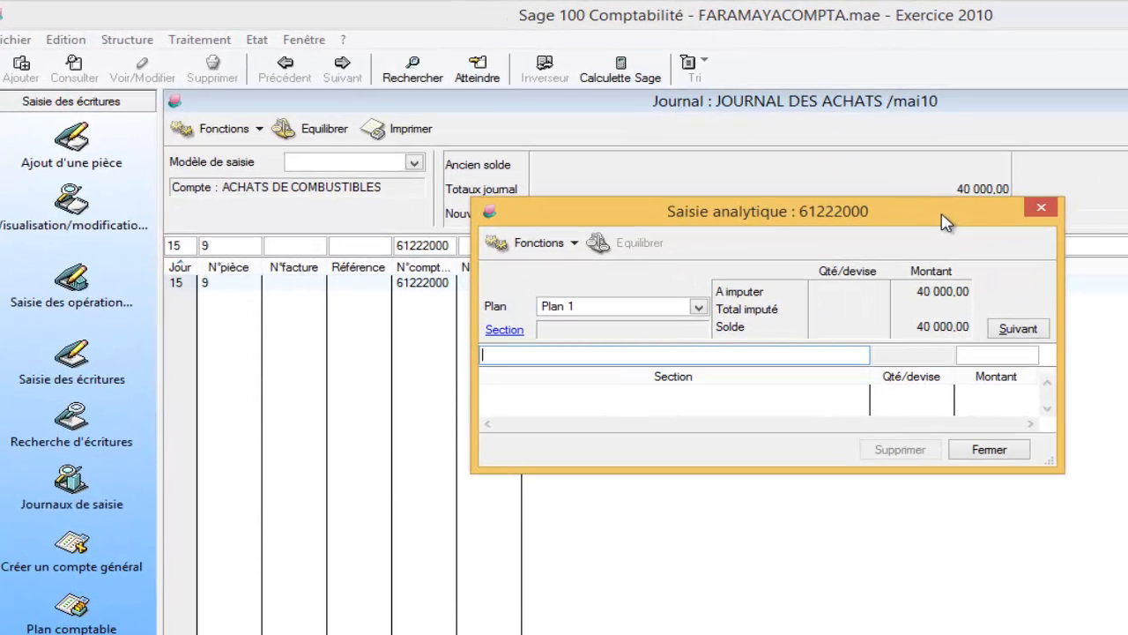
type("9")
key("Tab")
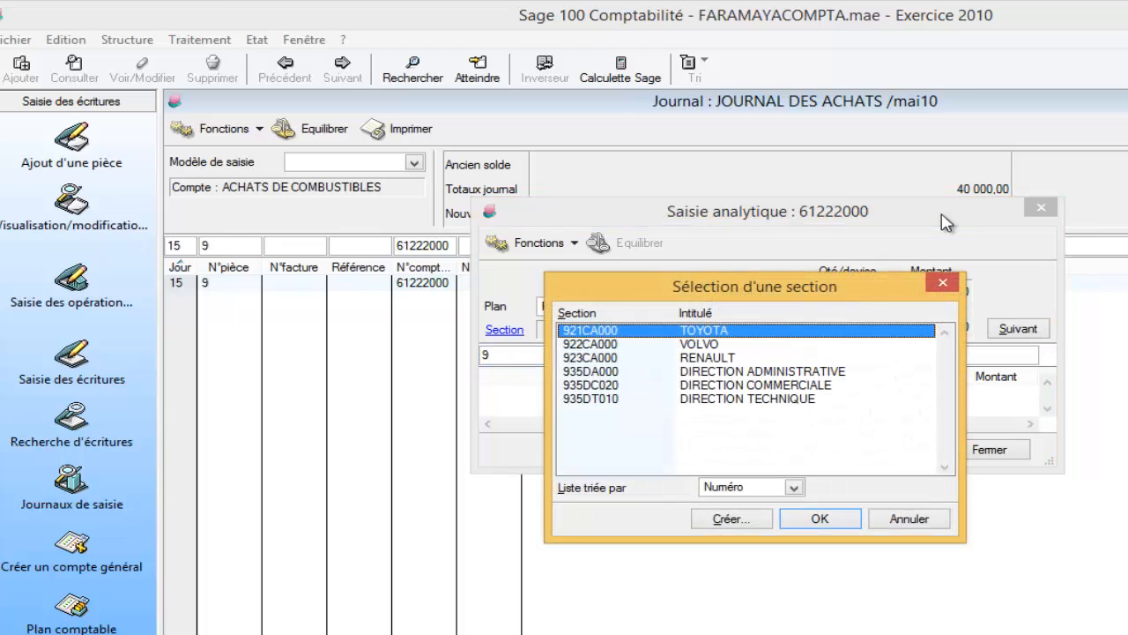
key("Return")
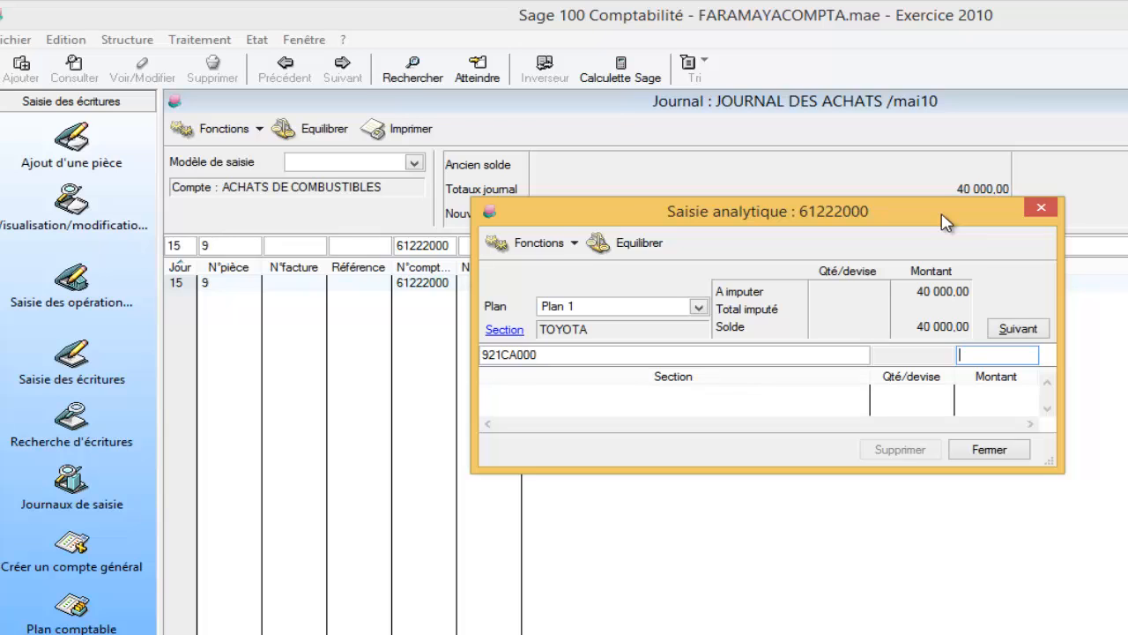
type("15000")
key("Return")
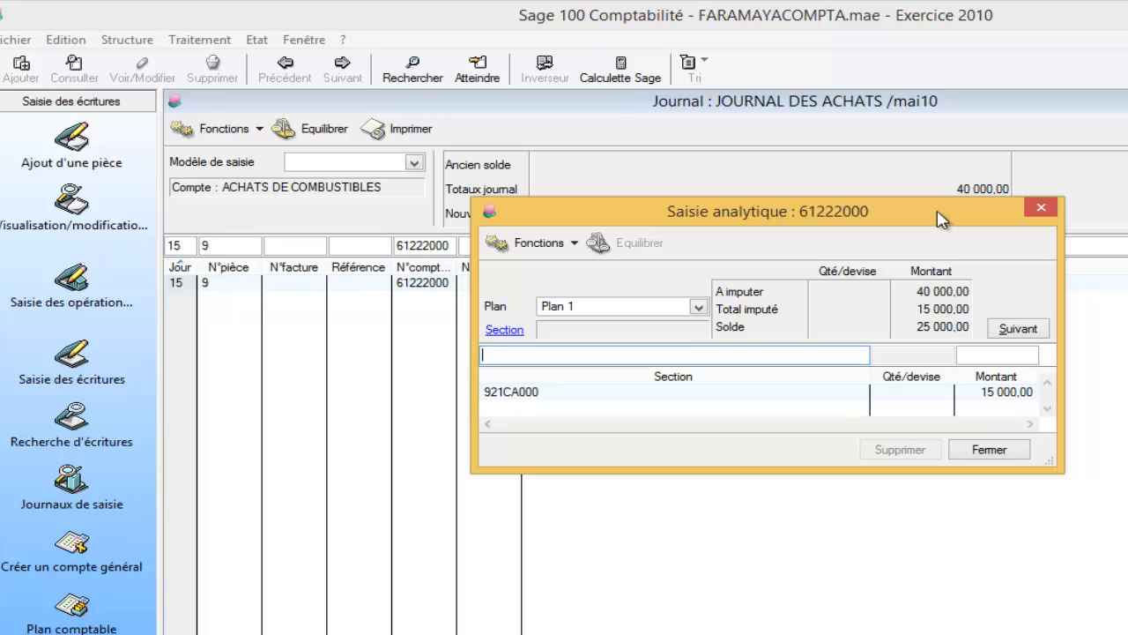
Step: Allocate 15000 of the fuel purchase to analytic section 922CA000 (VOLVO) in Plan 1
type("9")
key("Tab")
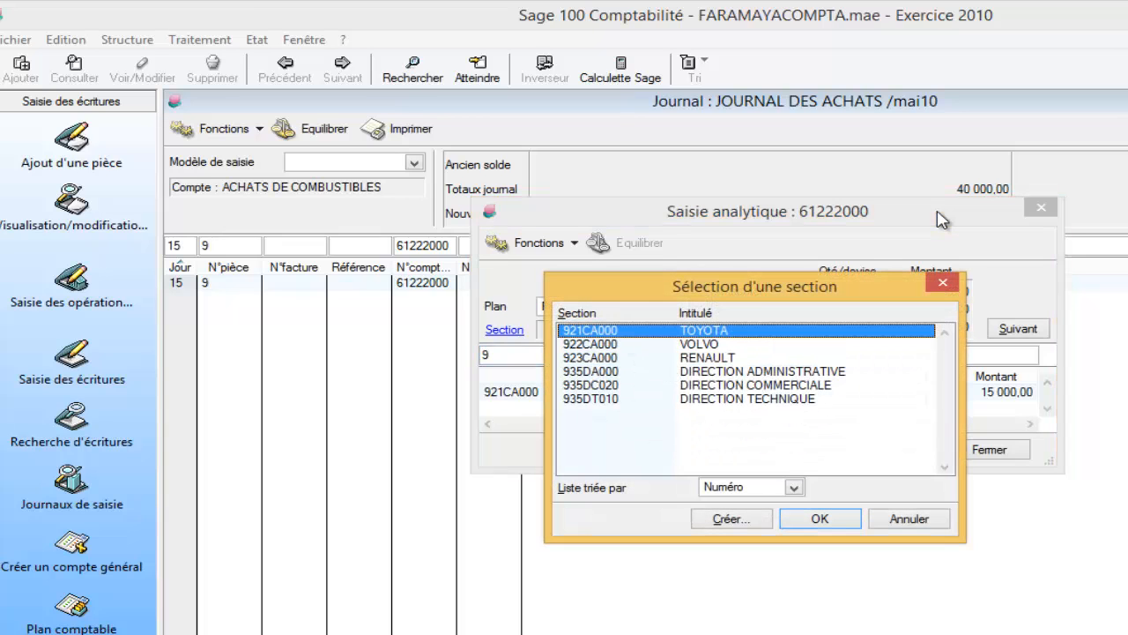
key("Down")
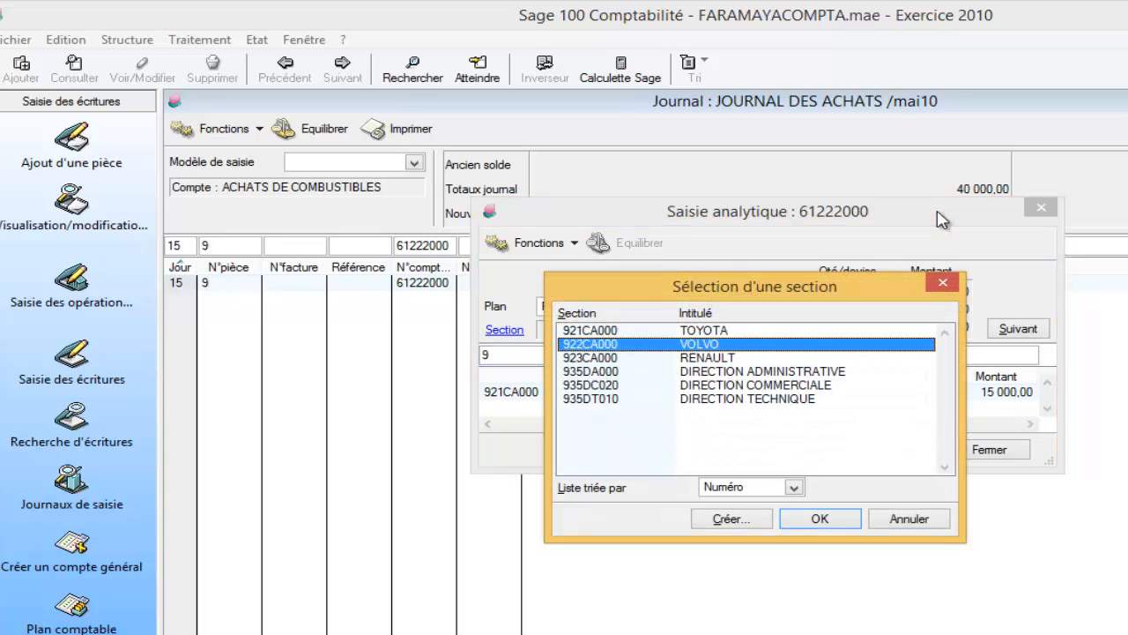
key("Return")
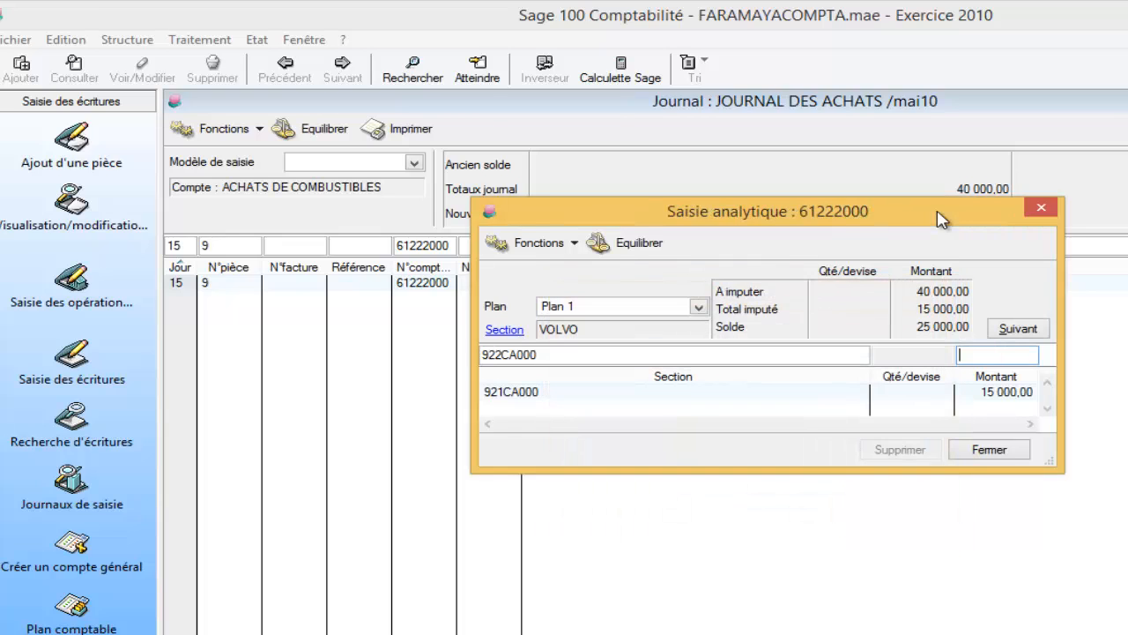
type("15000")
key("Return")
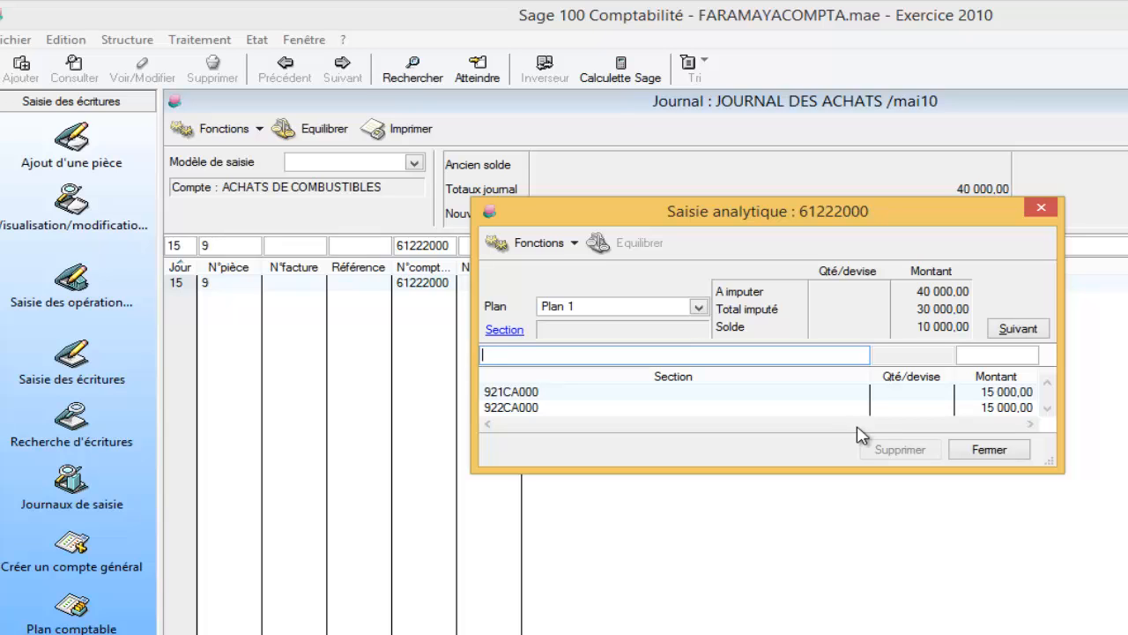
Step: Allocate 10000 of the fuel purchase to analytic section 923CA000 (RENAULT) and close the analytic entry
type("10")
key("BackSpace")
key("BackSpace")
type("9")
key("Tab")
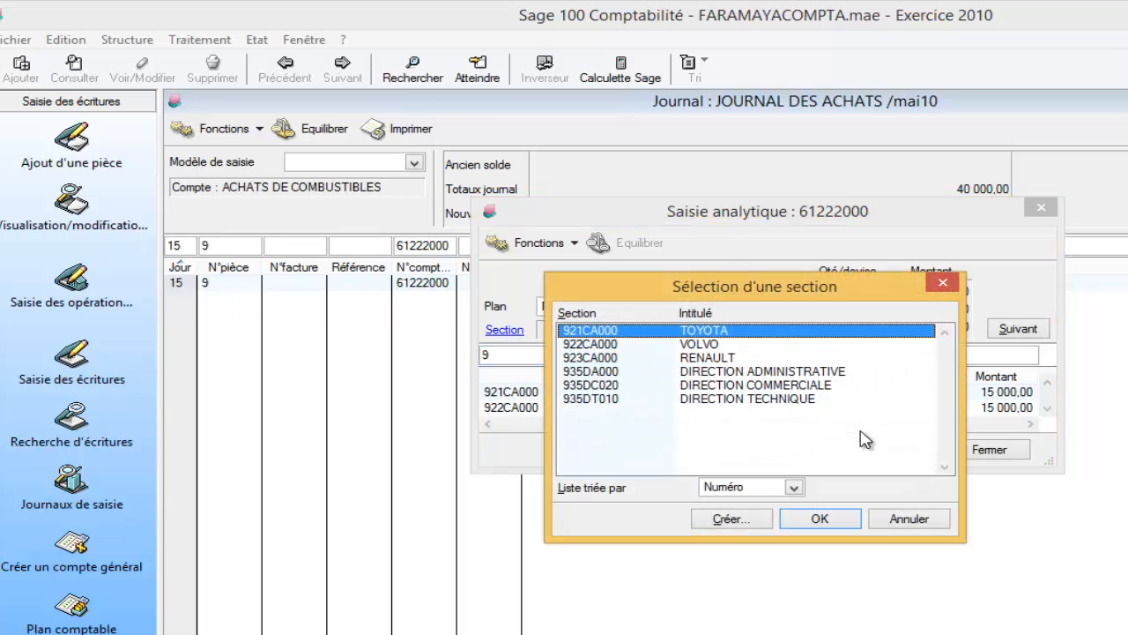
key("Down")
key("Down")
key("Down")
key("Up")
key("Return")
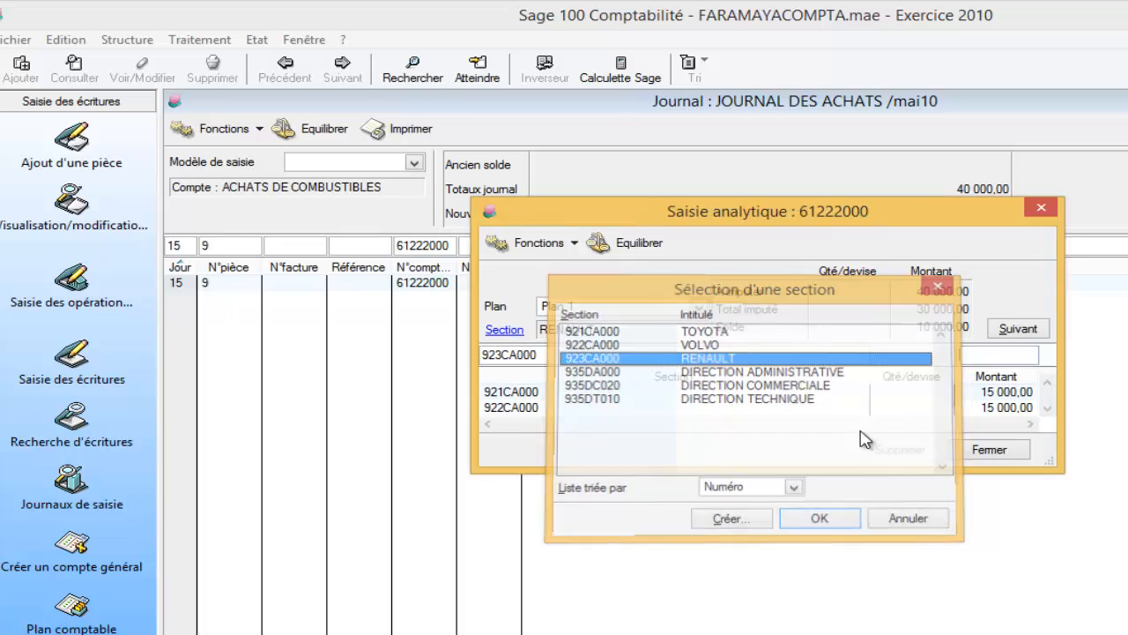
type("100000,00")
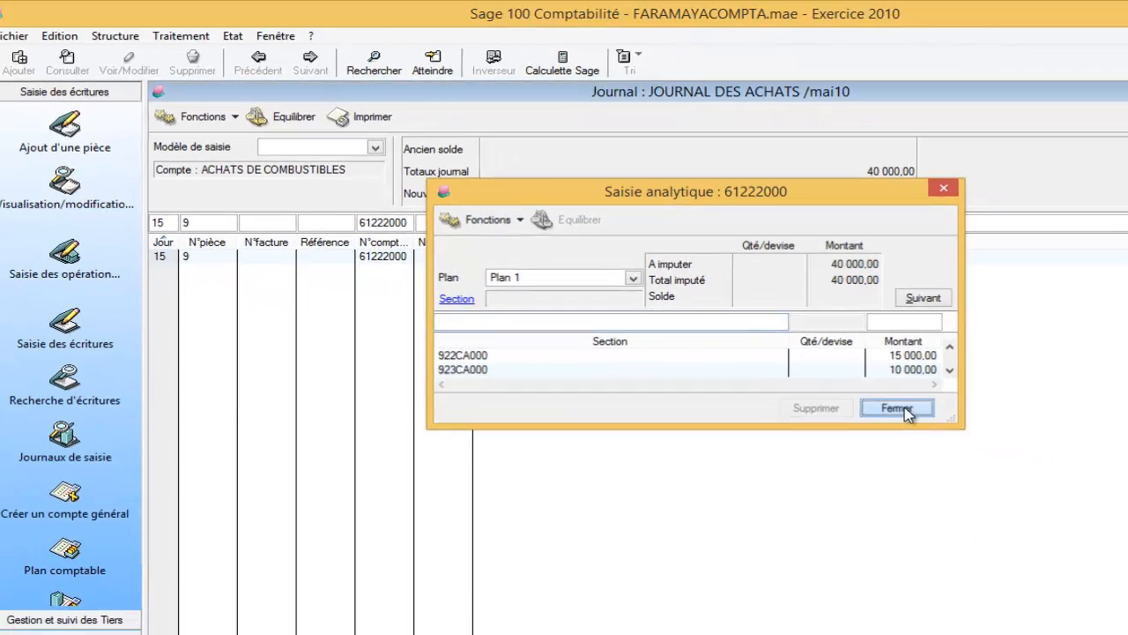
left_click(905, 410)
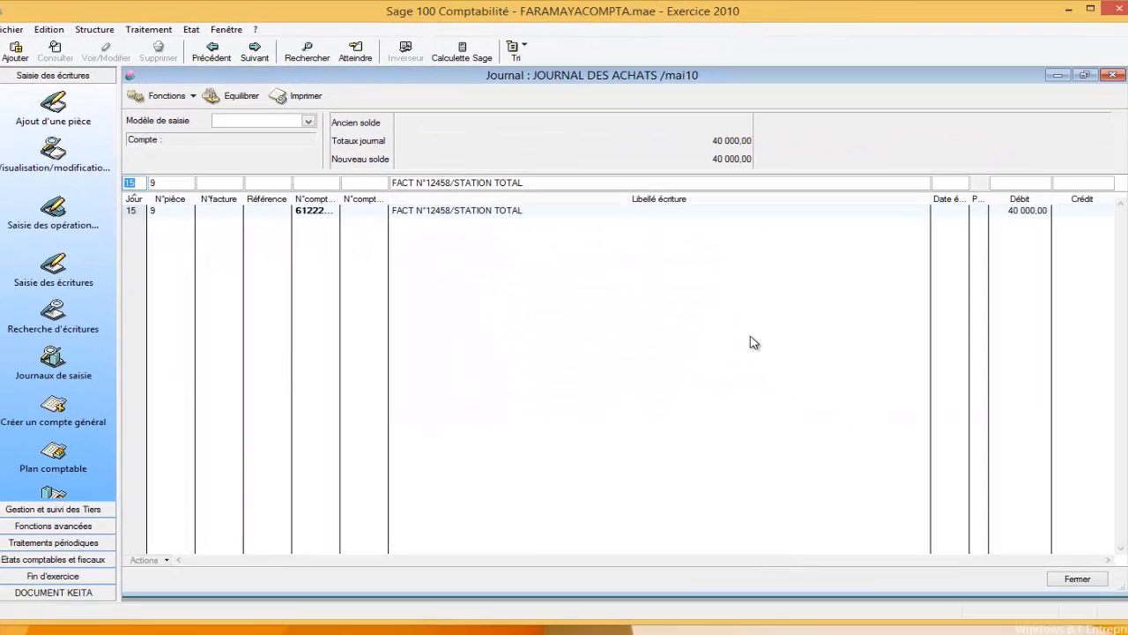
Step: Begin the balancing journal line on general account 44110000, keeping day 15 and the proposed document number
key("Tab")
key("Tab")
key("Tab")
key("Tab")
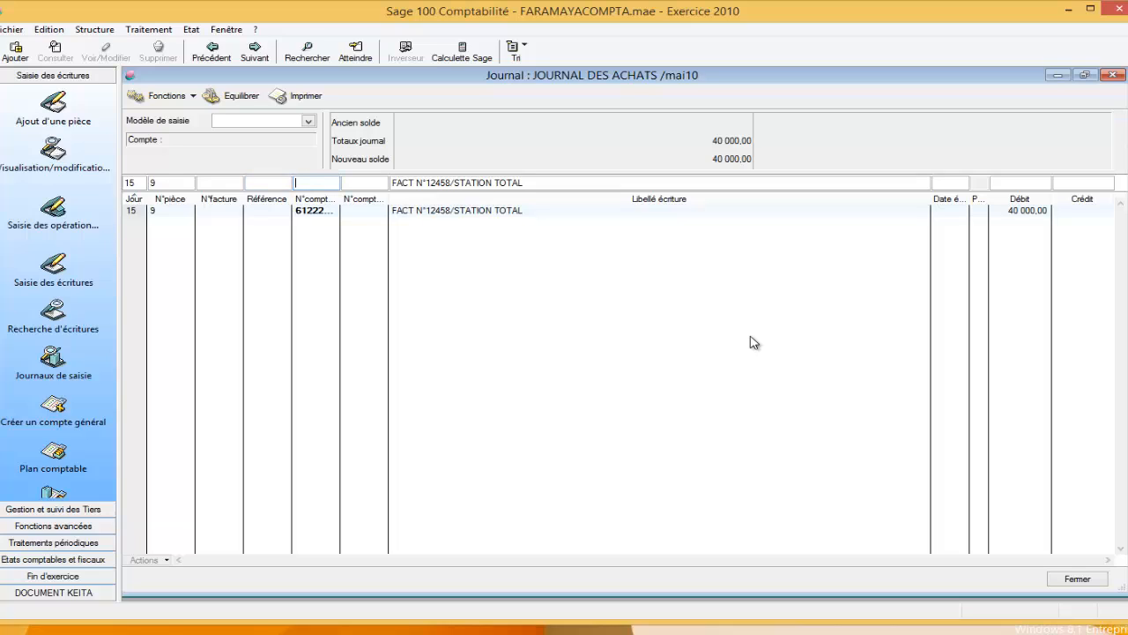
type("4411")
key("Tab")
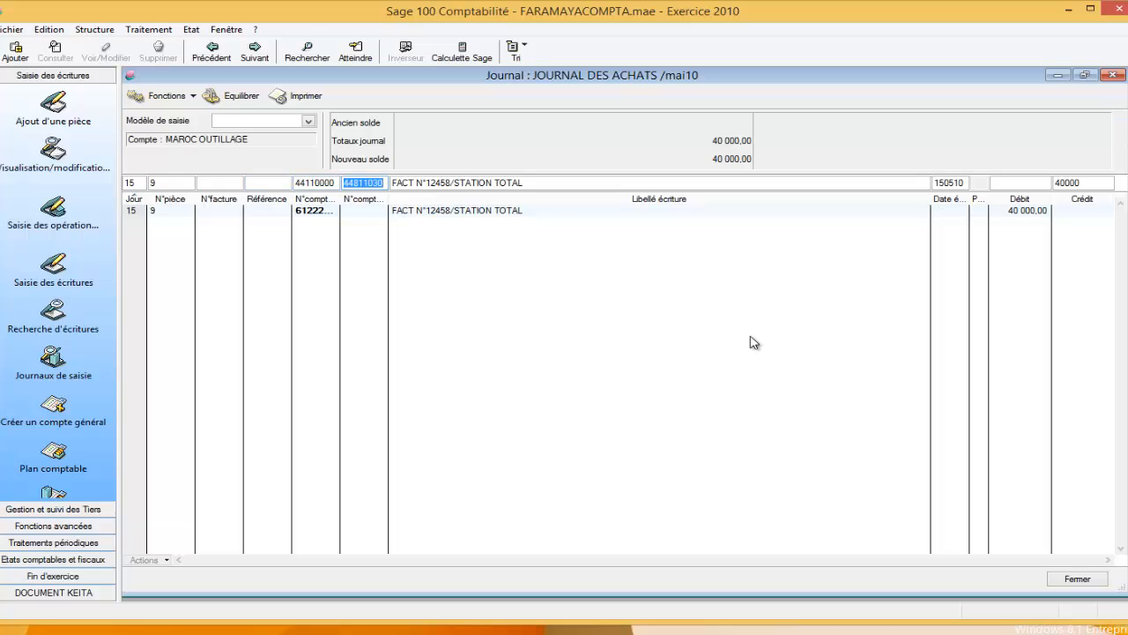
Step: Set the third-party account to TOTAL (STATION TOTAL) and validate the line with the proposed label, due date and 40000 credit
type("STA")
key("BackSpace")
key("BackSpace")
key("BackSpace")
type("TOT")
key("Tab")
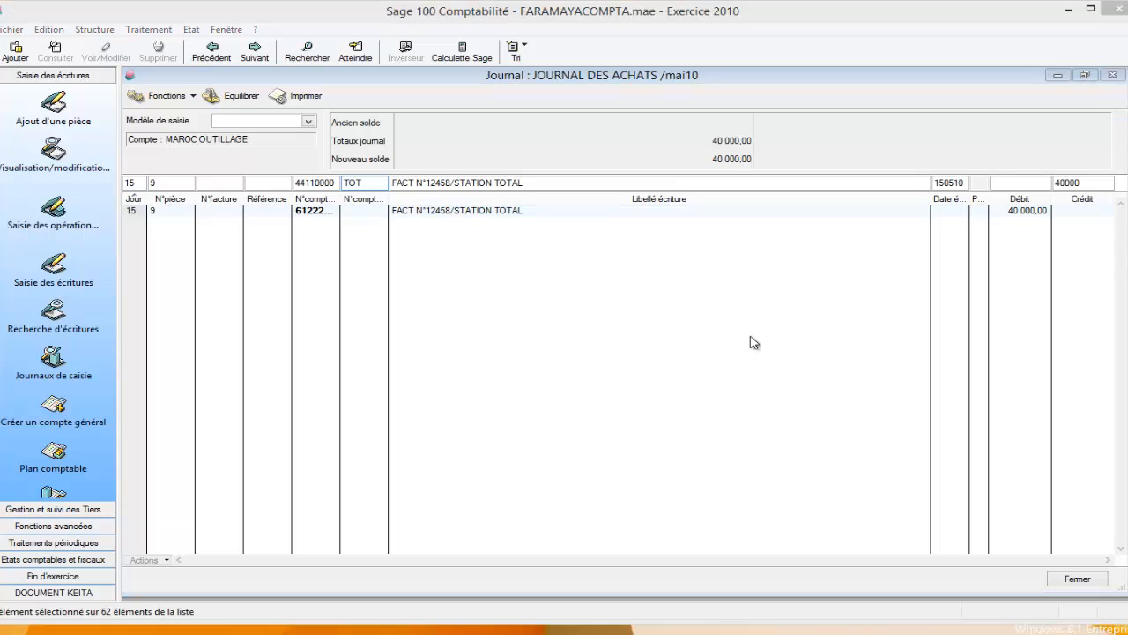
key("Return")
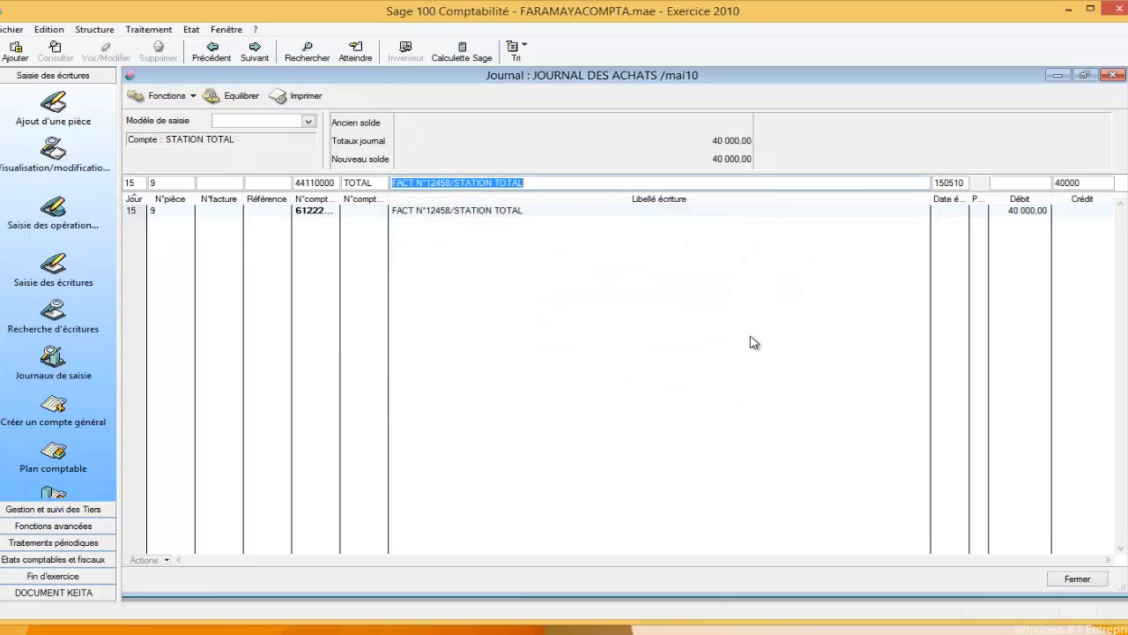
key("Tab")
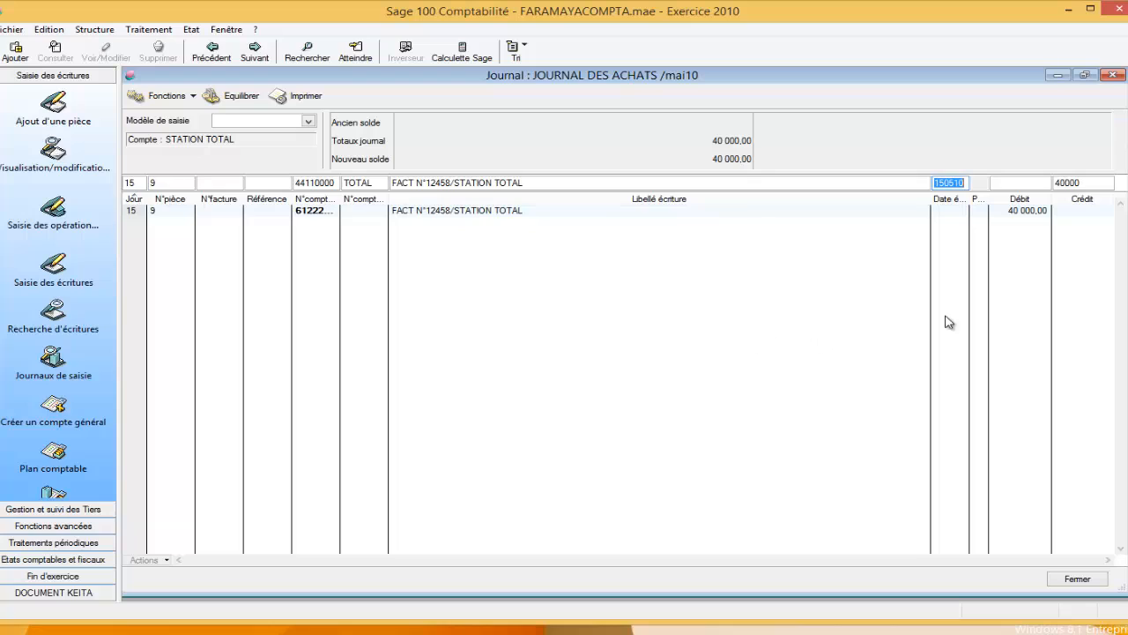
left_click(1097, 182)
key("Return")
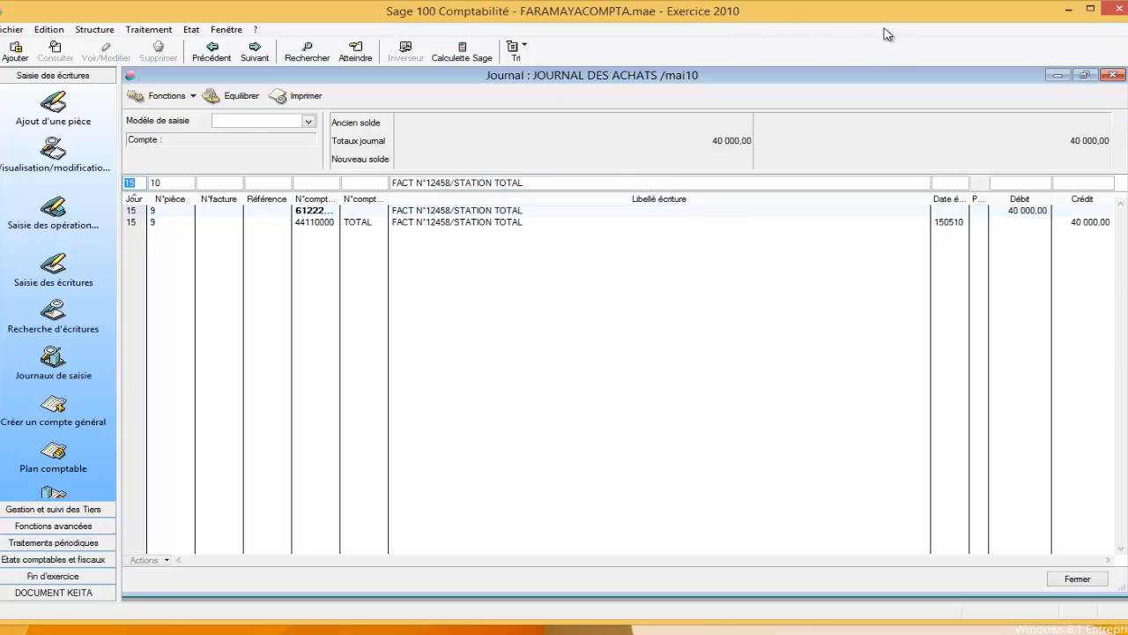
Step: Close the purchases journal and open the March 2010 sales journal (JOURNAL DES VENTES, code VT) in a maximized window
left_click(1113, 77)
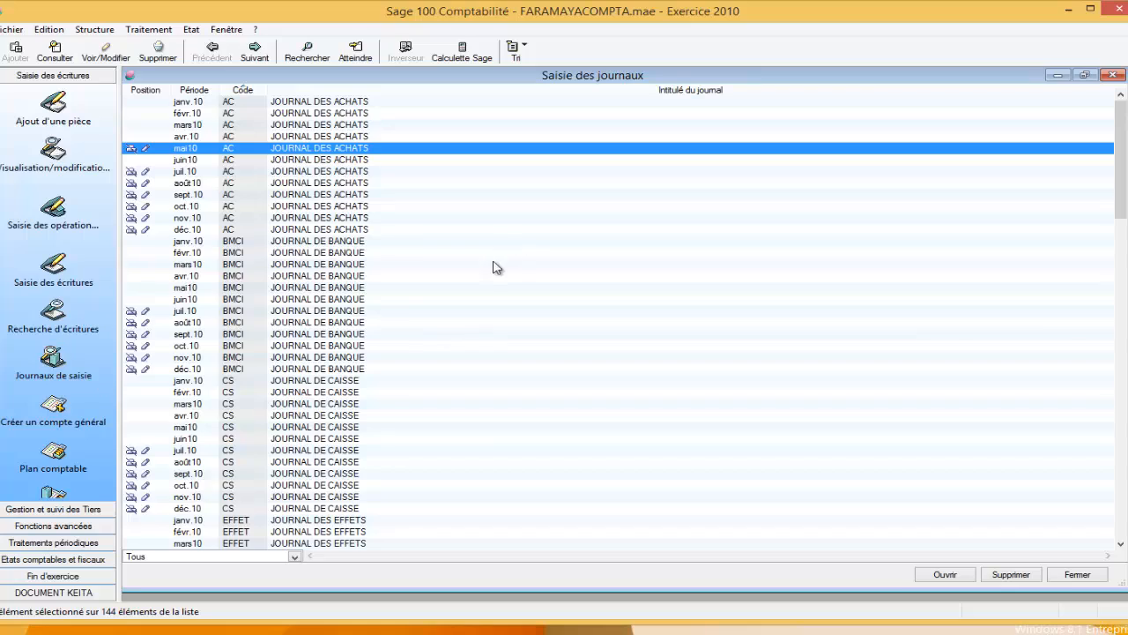
scroll(491, 280, "down", 3)
scroll(491, 286, "down", 16)
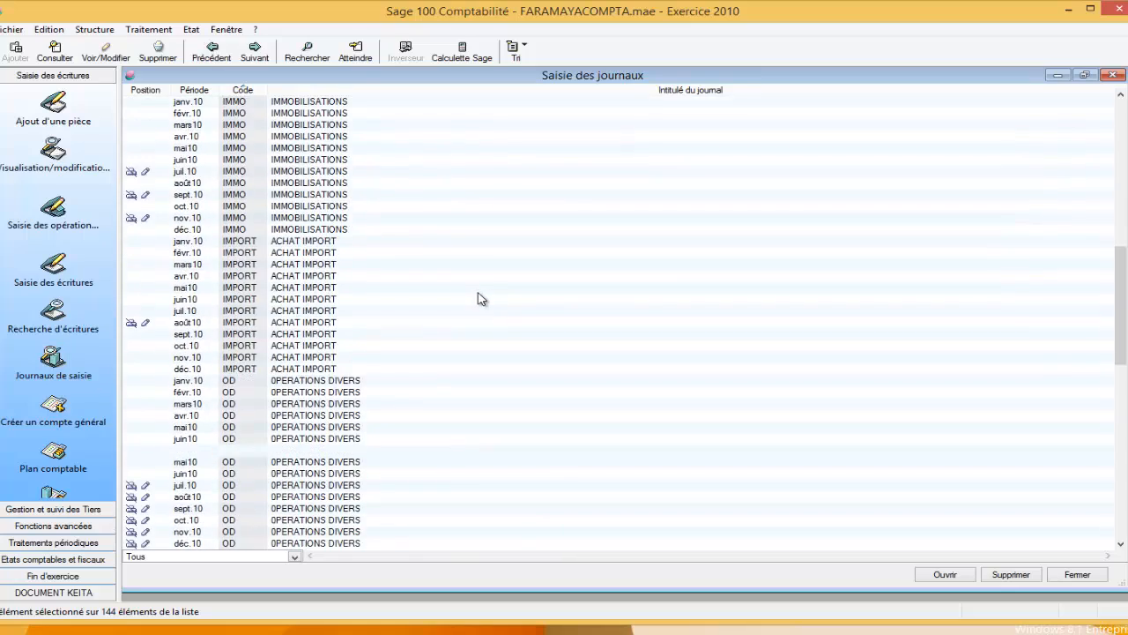
scroll(482, 297, "down", 16)
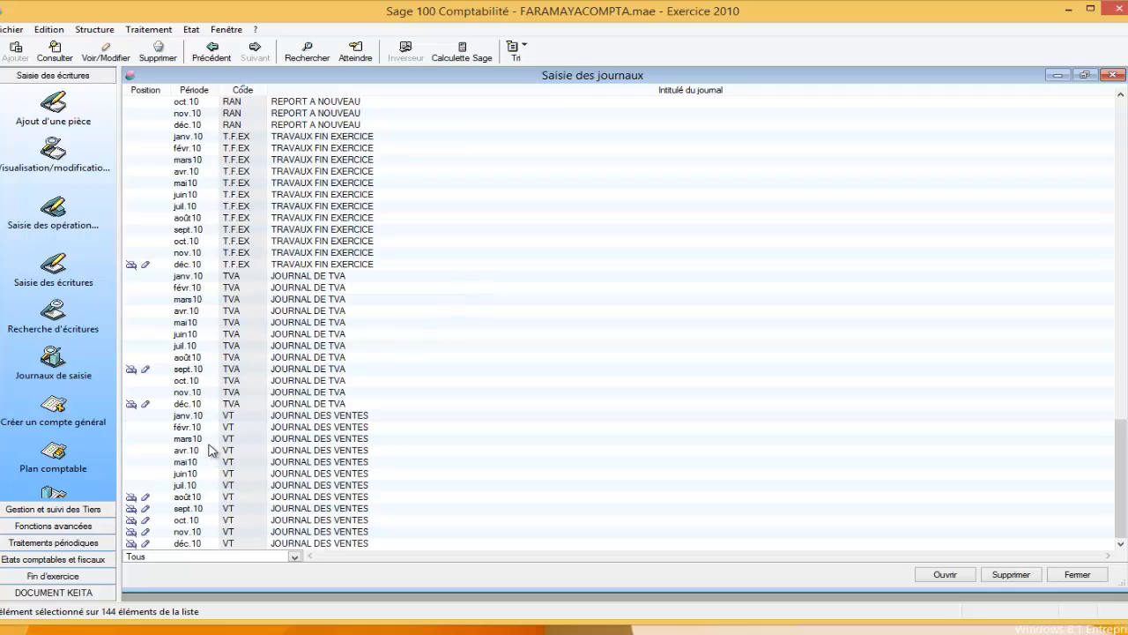
double_click(209, 442)
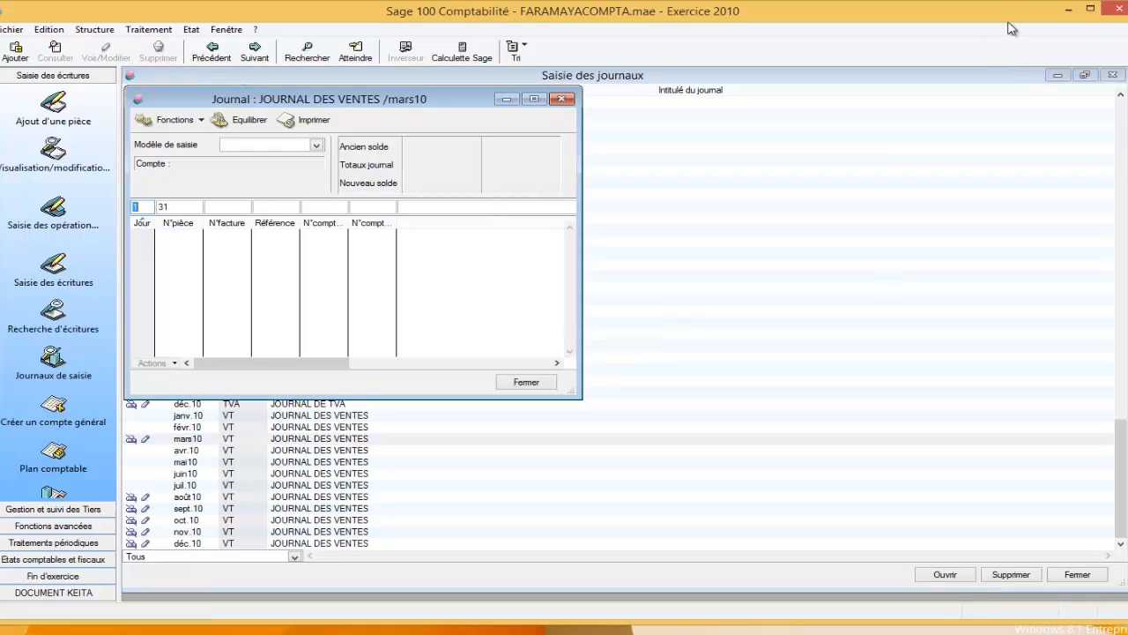
left_click(538, 99)
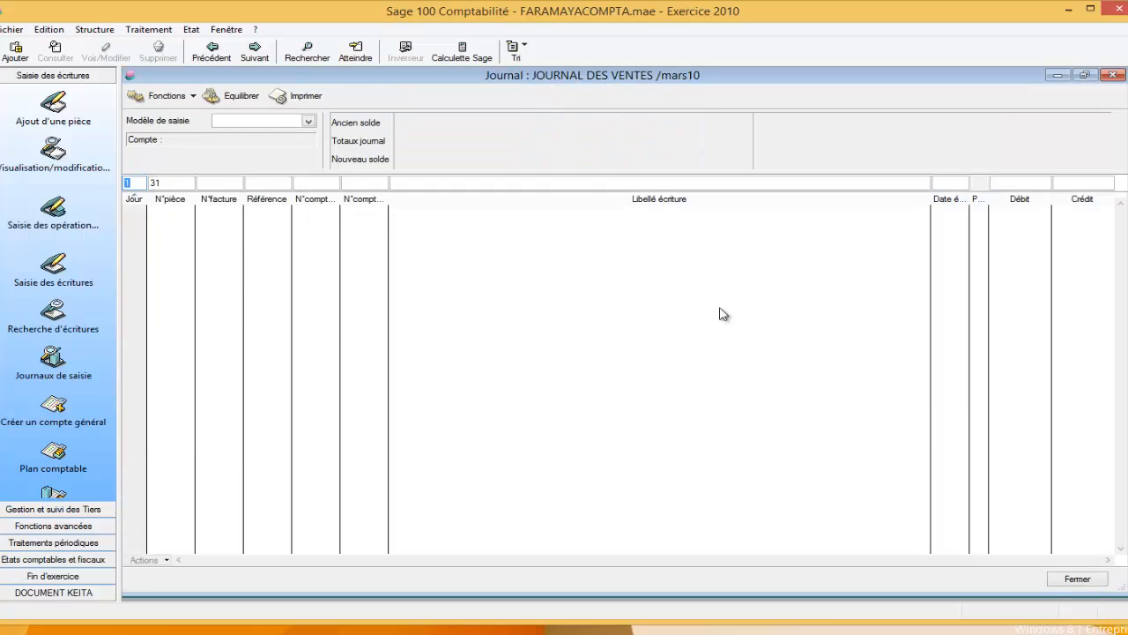
Step: Begin a sales journal line dated day 20 on general account 71240000, keeping the proposed document number
type("20")
key("Tab")
key("Tab")
key("Tab")
key("Tab")
type("7124")
key("Tab")
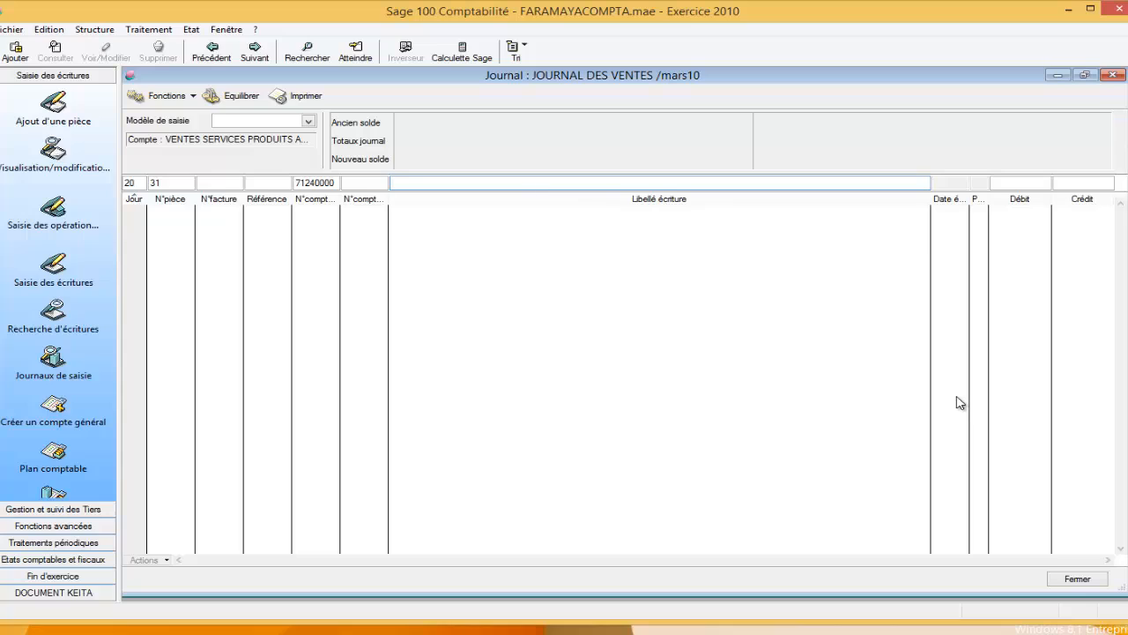
Step: Label the sales line "FACTV0023/ARMOFIL", enter a credit of 80000 and validate it
type("FACTV0023/")
type("ARMOFIL")
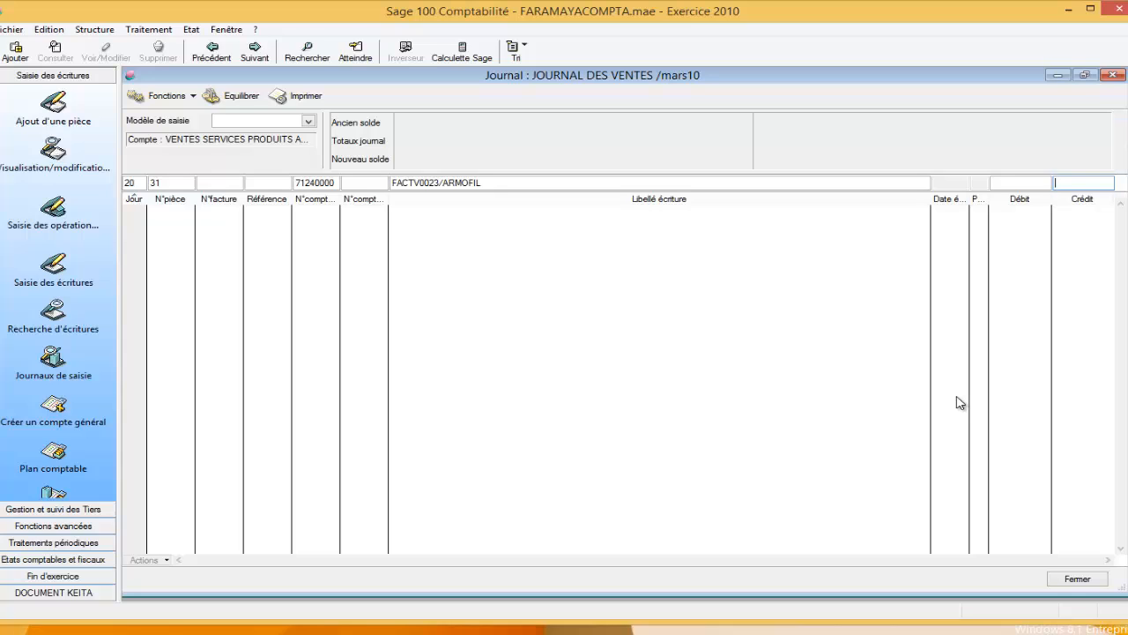
type("80000")
key("Return")
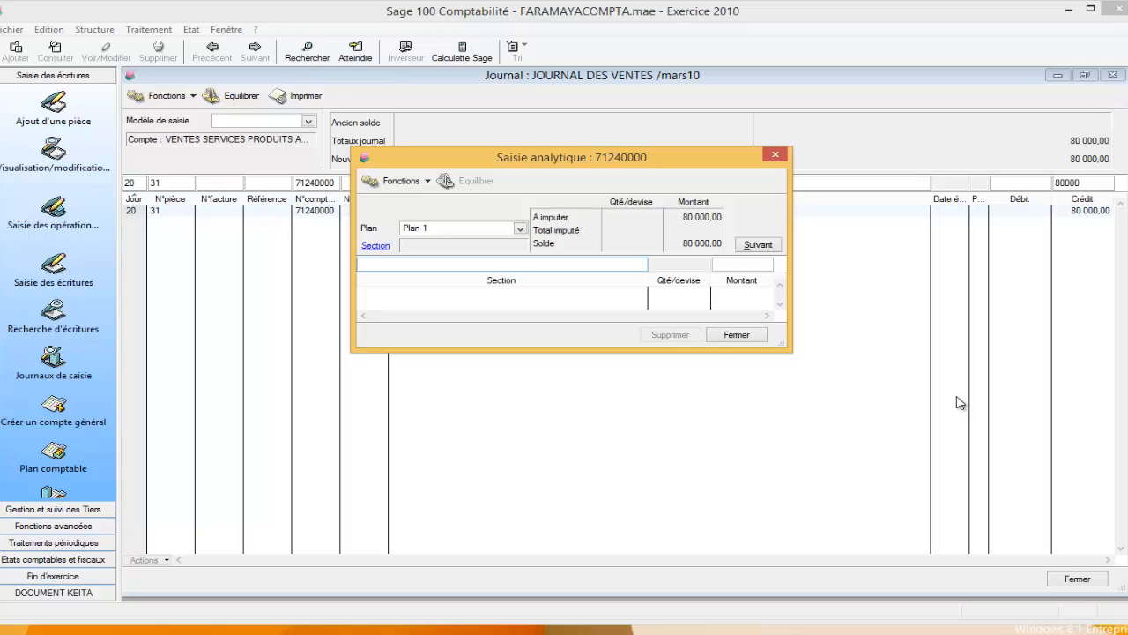
Step: Allocate 40000 of the sale to analytic section 923CA000 (RENAULT) in Plan 1
type("9")
key("Return")
key("Down")
key("Down")
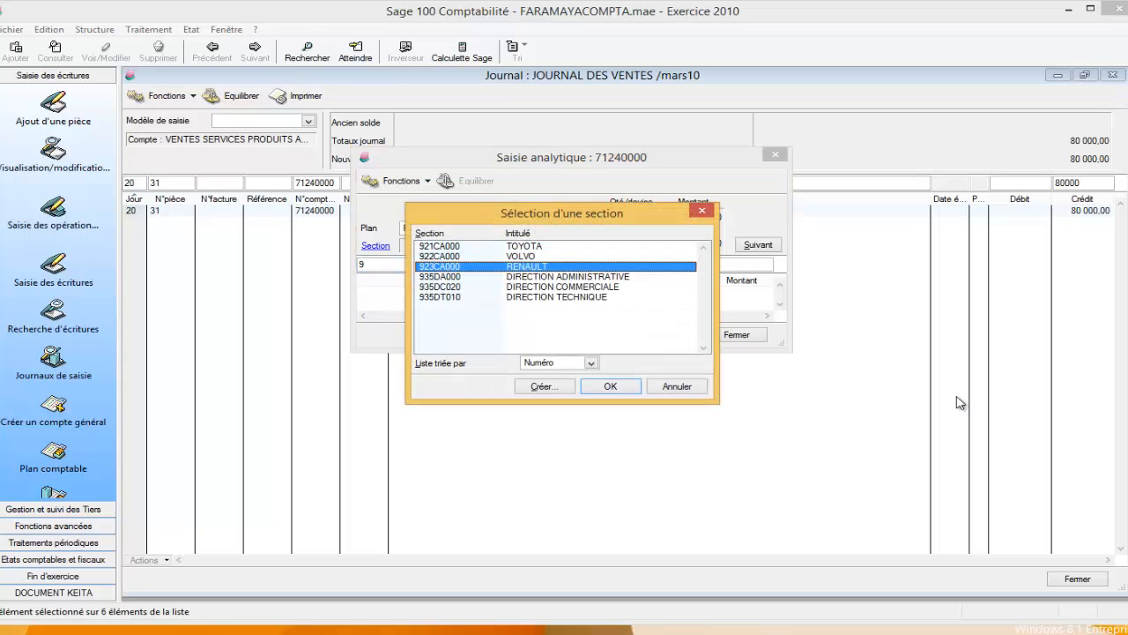
key("Return")
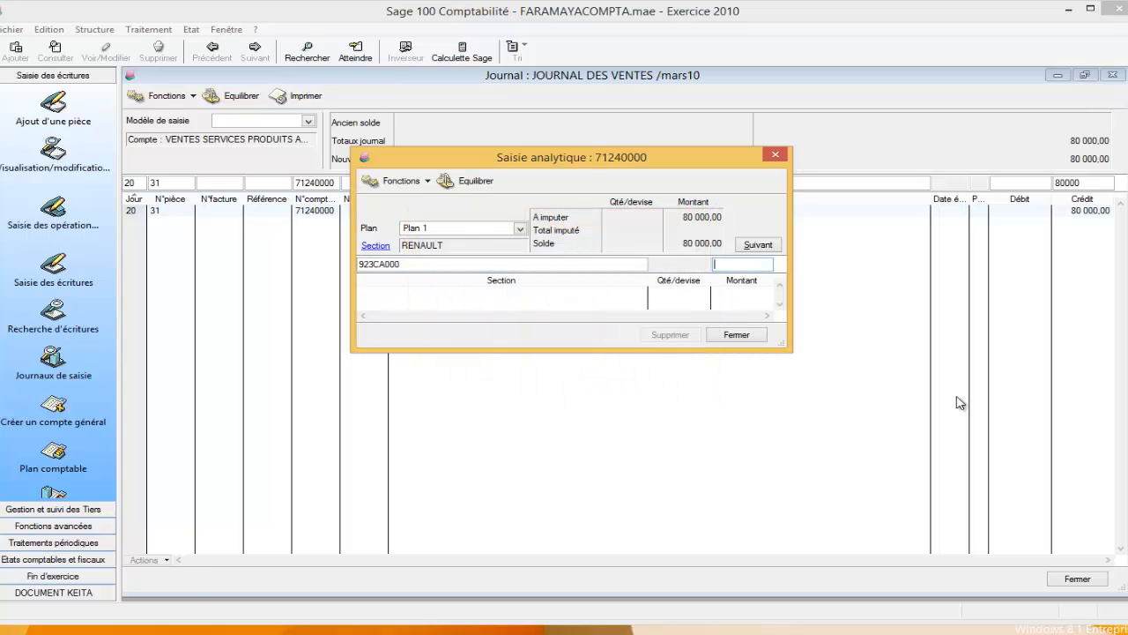
type("50")
key("BackSpace")
key("BackSpace")
type("40000")
key("Return")
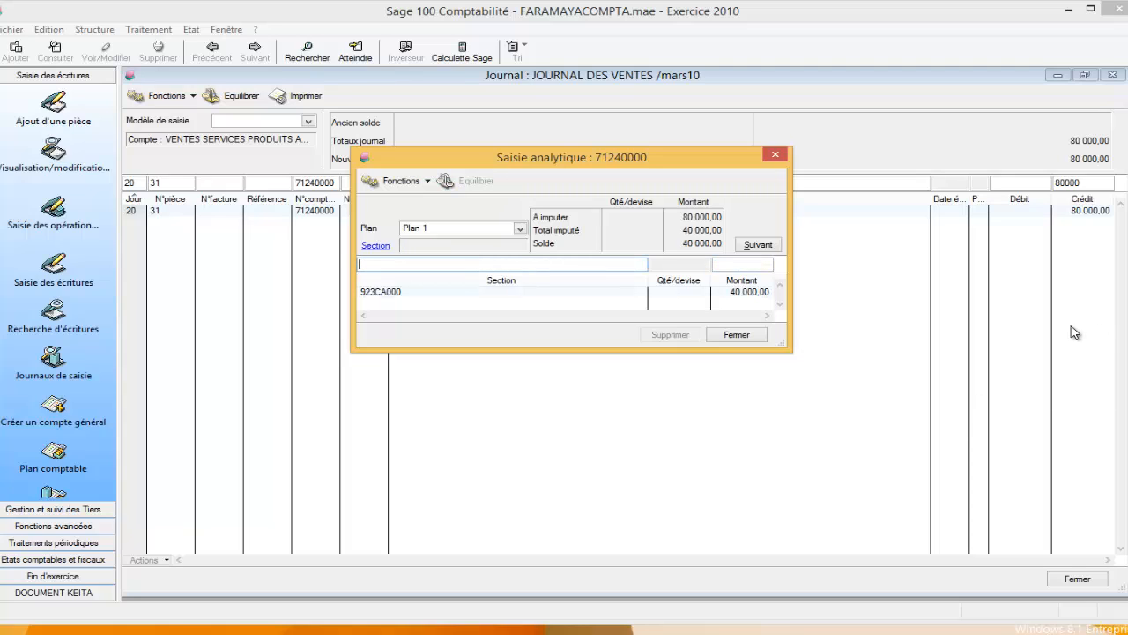
Step: Allocate 20000 of the sale to analytic section 921CA000 (TOYOTA) in Plan 1
type("9")
key("Tab")
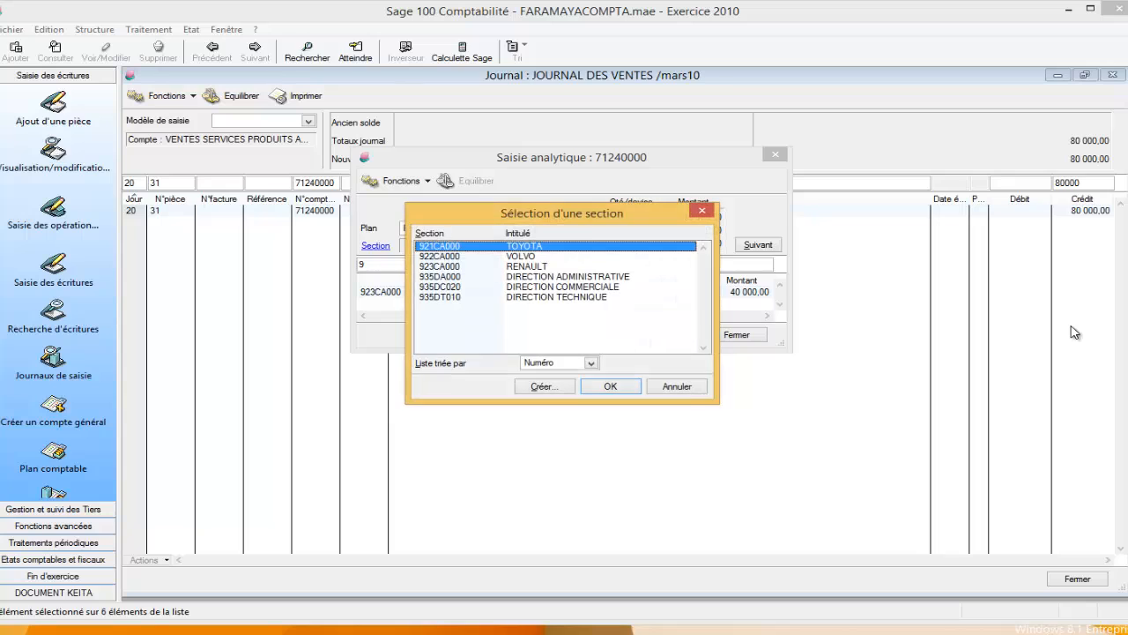
key("Return")
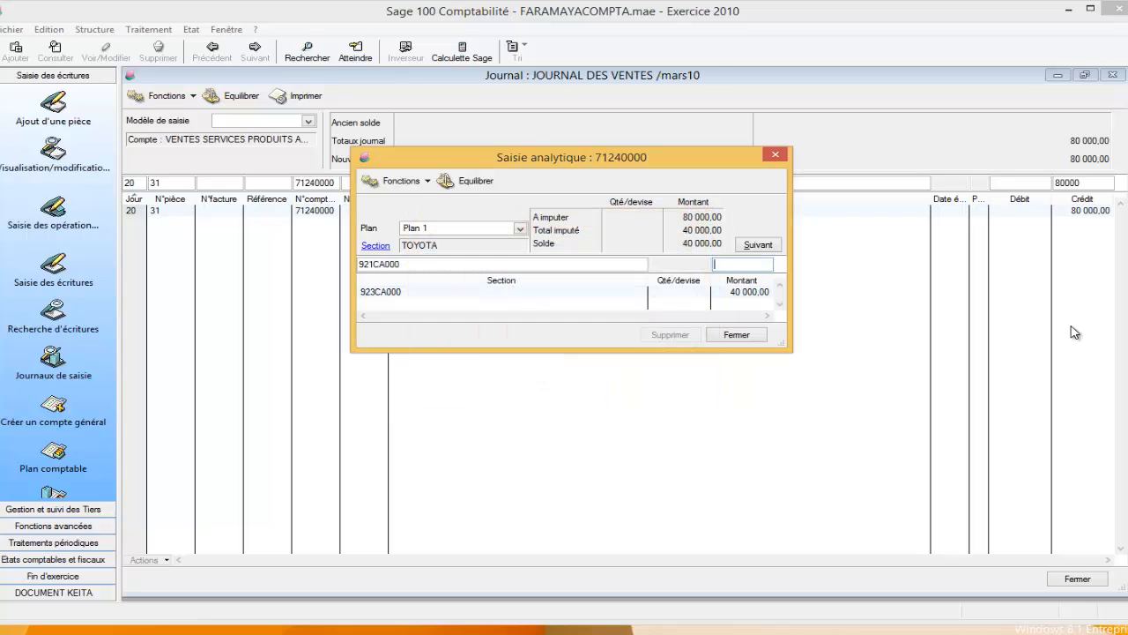
type("20000")
key("Return")
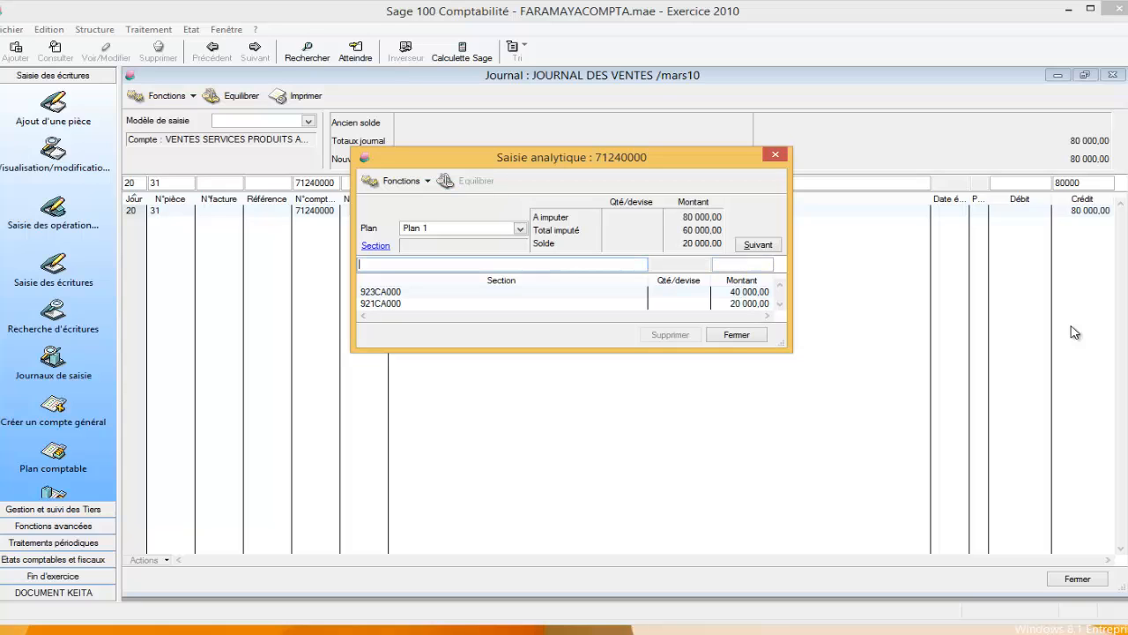
Step: Allocate 20000 of the sale to analytic section 922CA000 (VOLVO) and close the analytic entry
type("9")
key("Return")
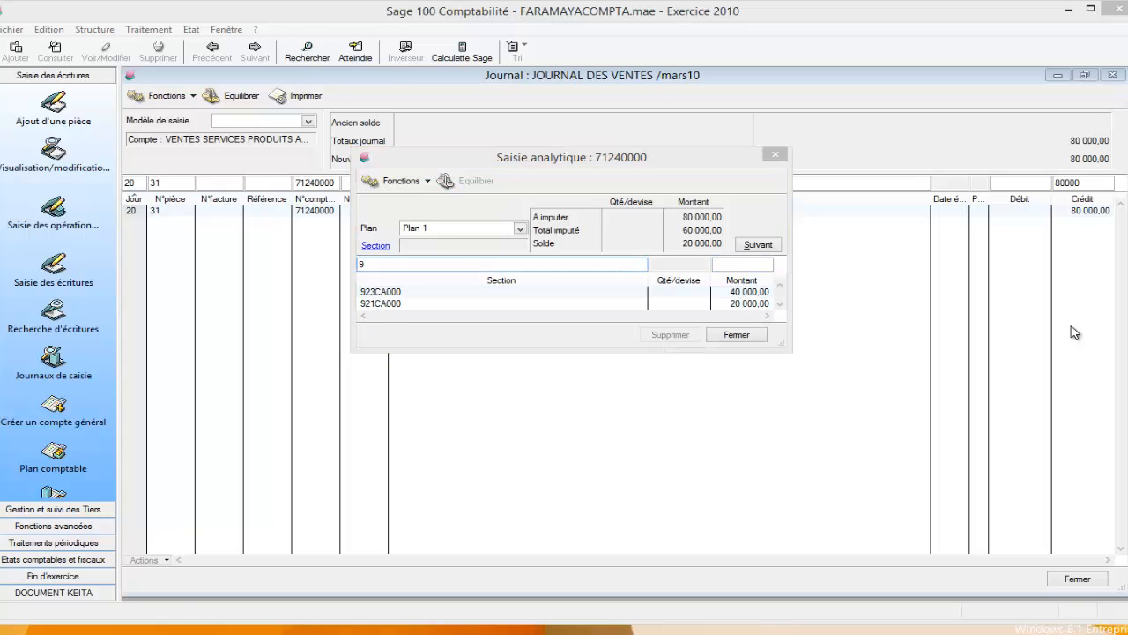
key("Down")
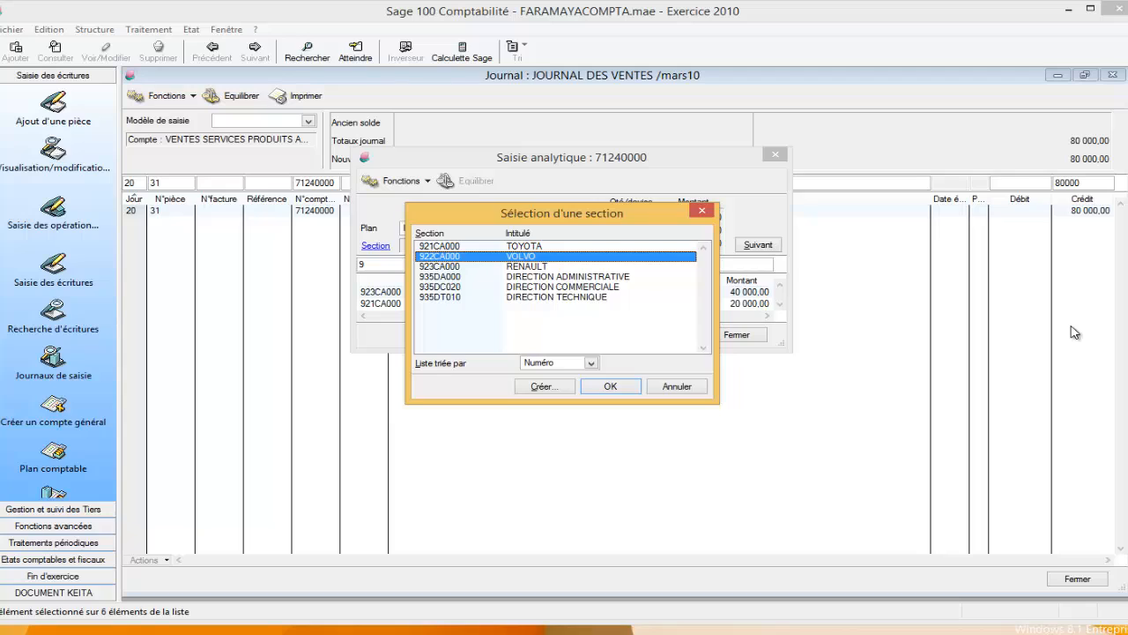
key("Return")
type("20 0")
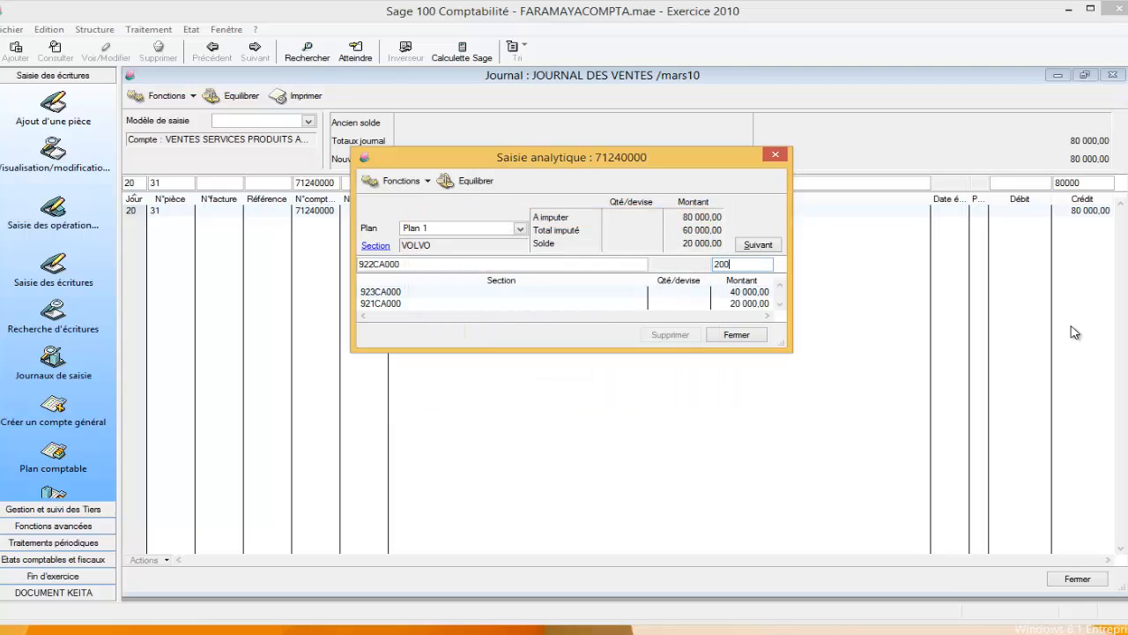
type("00")
key("Return")
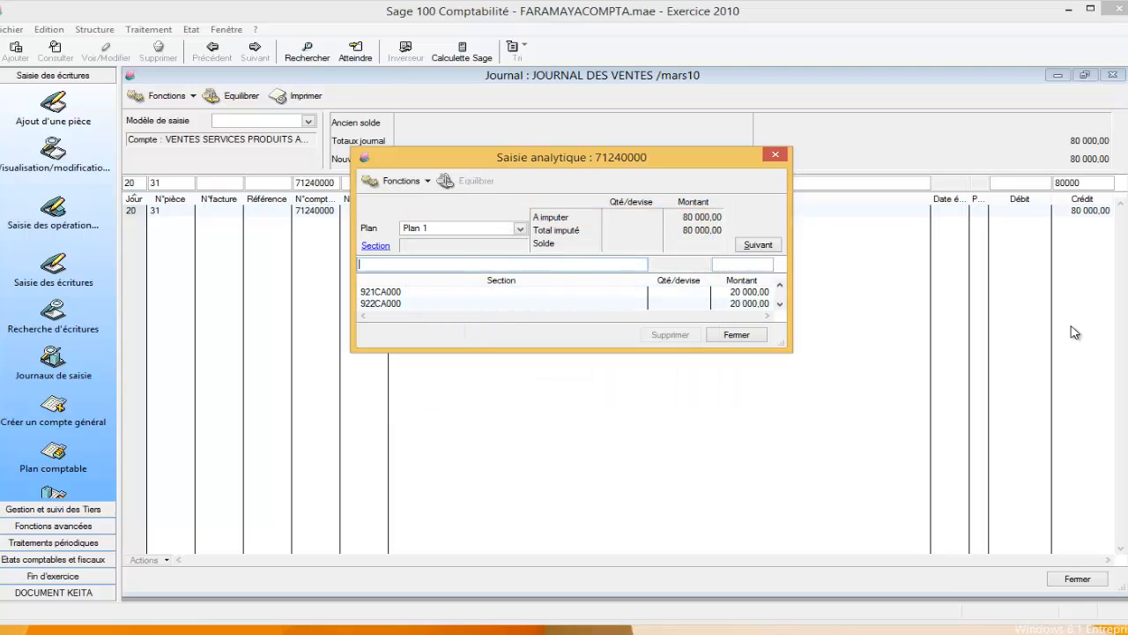
left_click(749, 335)
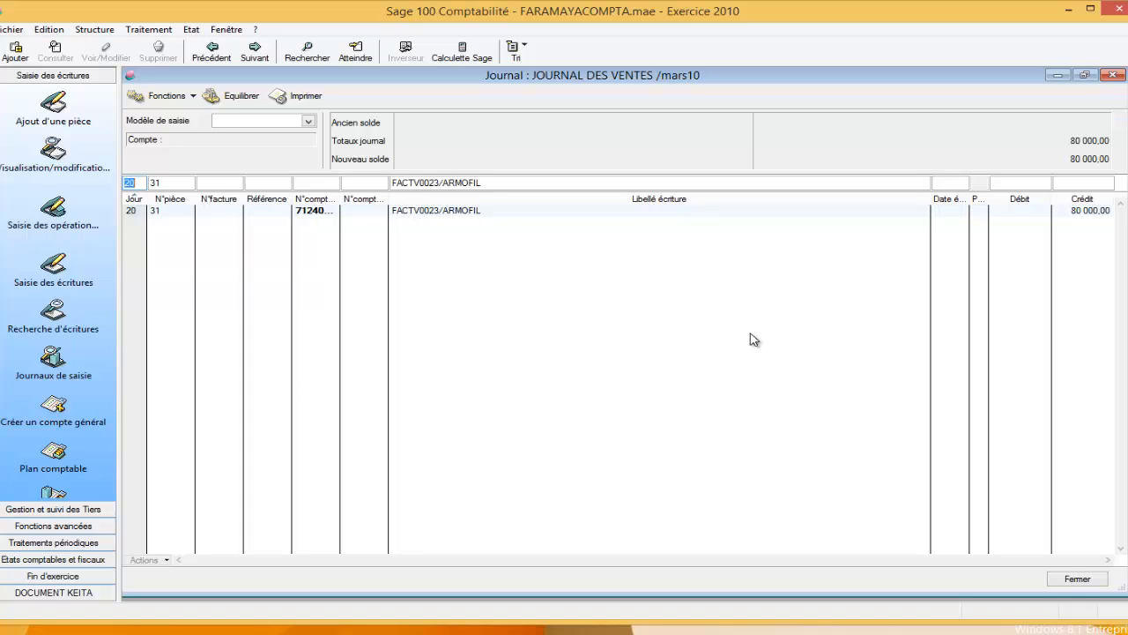
Step: Start the balancing line of piece 31 with general account 34210000
key("Tab")
key("Tab")
key("Tab")
key("Tab")
type("34210000")
key("Tab")
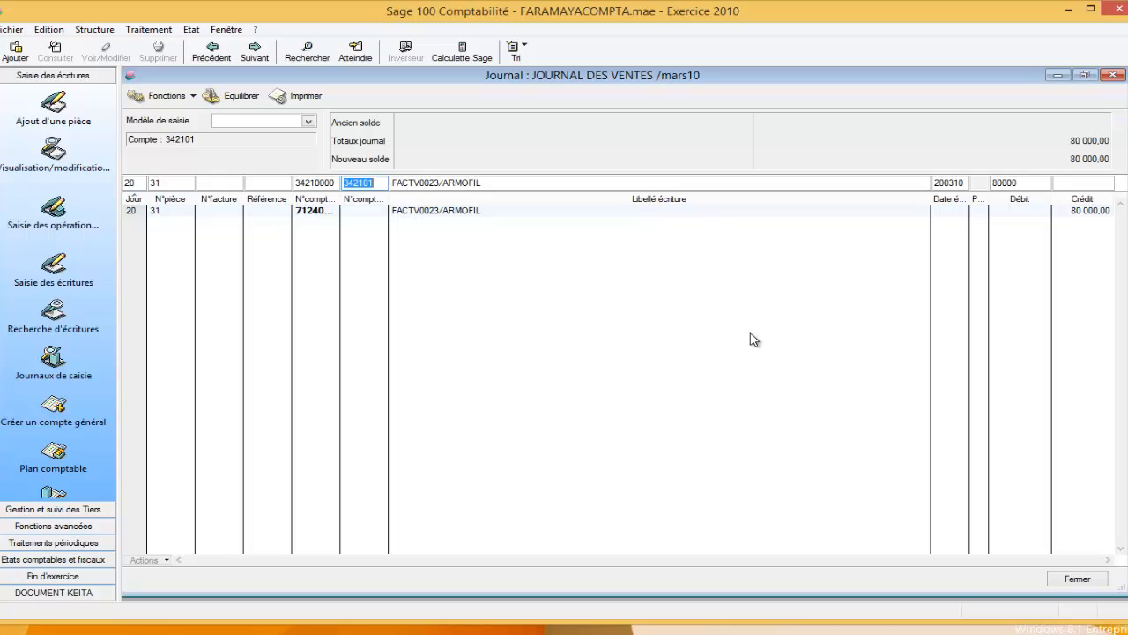
type("BURE")
key("Tab")
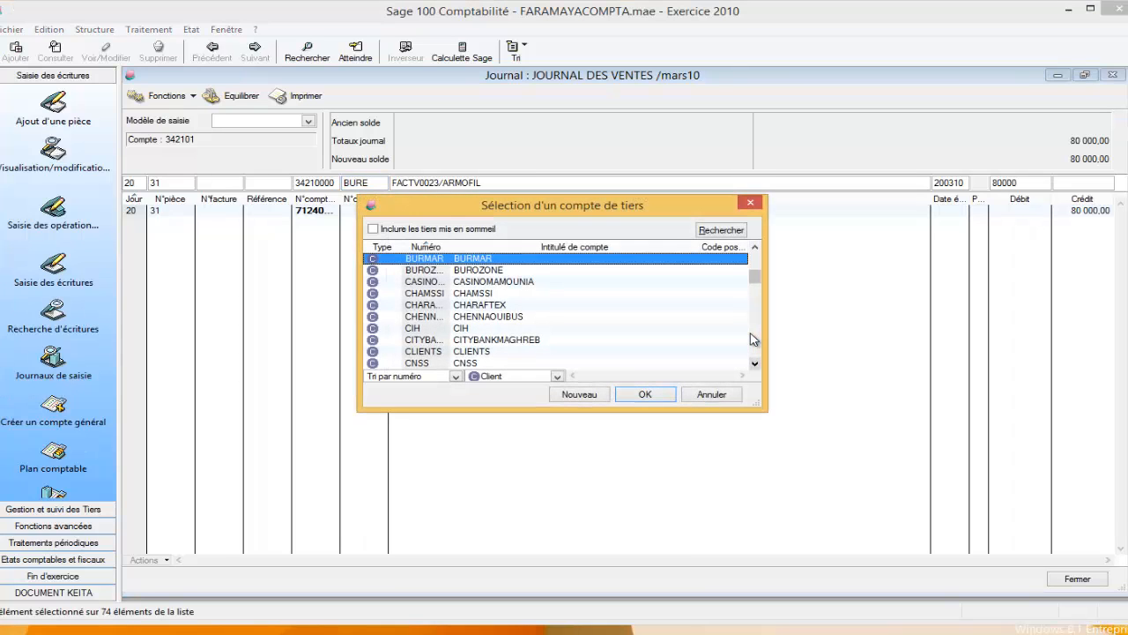
key("Down")
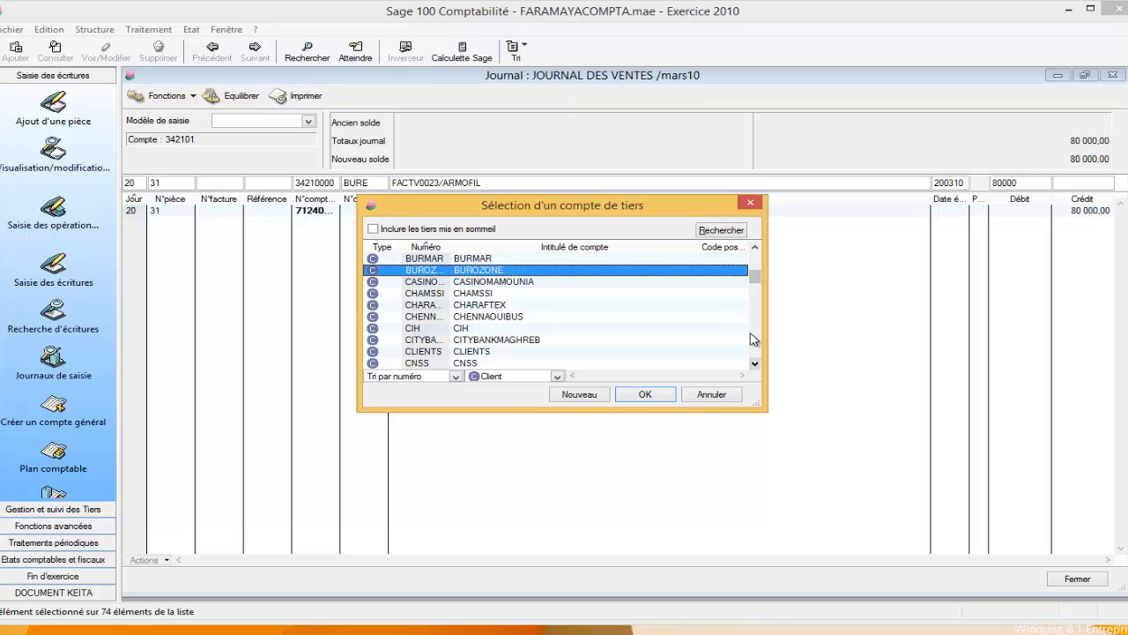
key("Return")
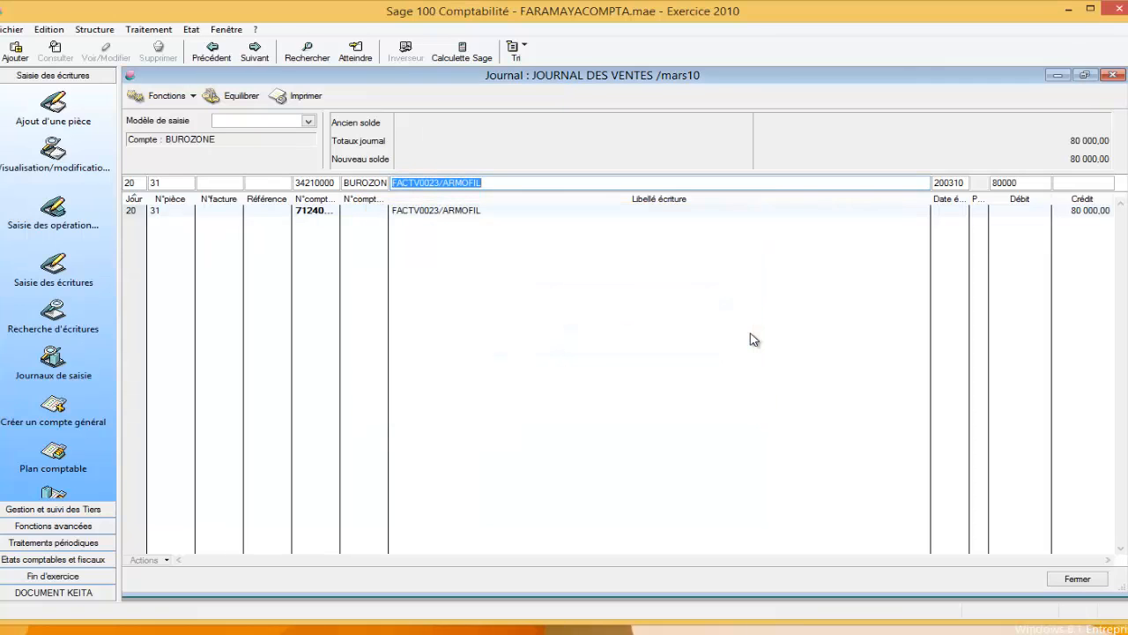
left_click(504, 185)
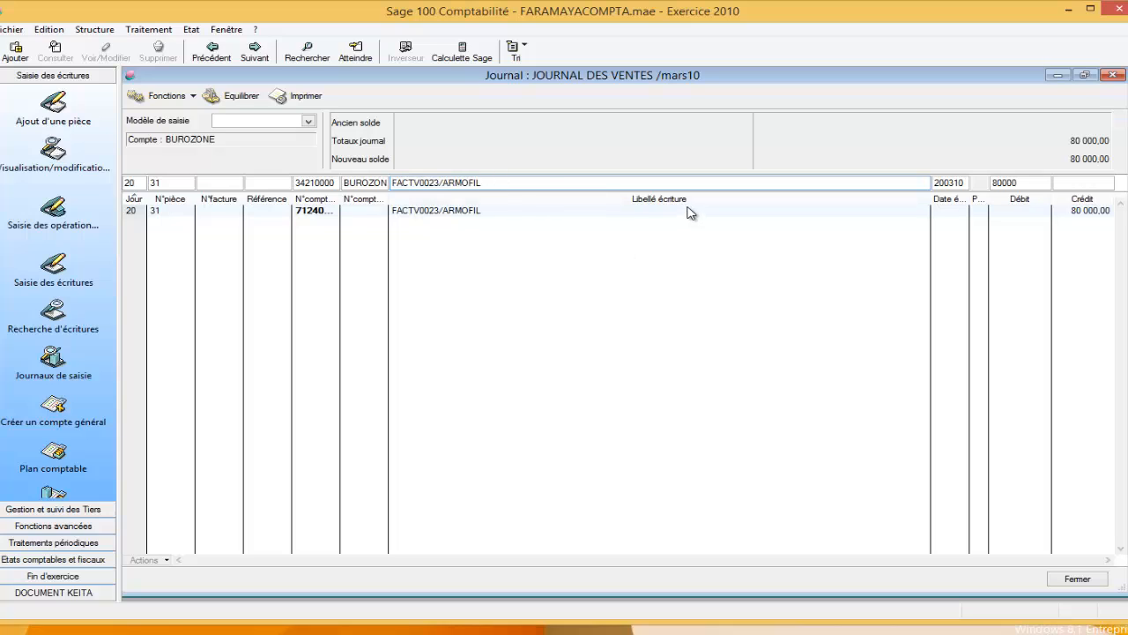
left_click(386, 183)
key("BackSpace")
key("BackSpace")
key("BackSpace")
key("BackSpace")
key("BackSpace")
key("BackSpace")
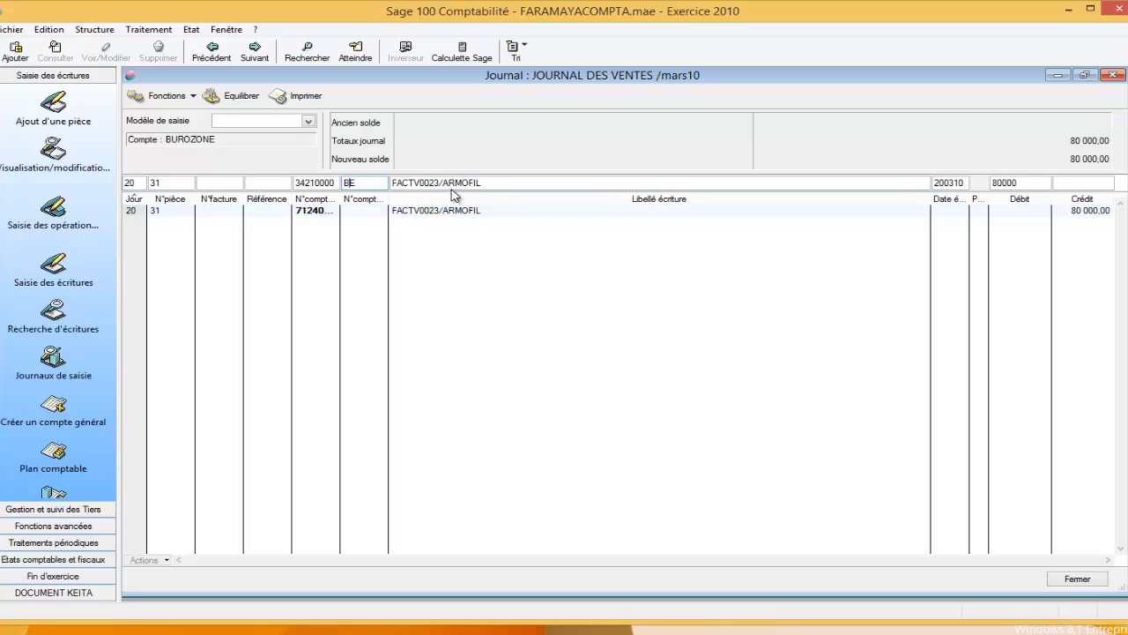
key("BackSpace")
key("BackSpace")
type("BUR")
key("BackSpace")
key("BackSpace")
key("BackSpace")
Step: Assign third-party account ARMOFIL to the line, validate the 80000 debit and close the sales journal and journal list
type("ARM")
key("Tab")
key("Return")
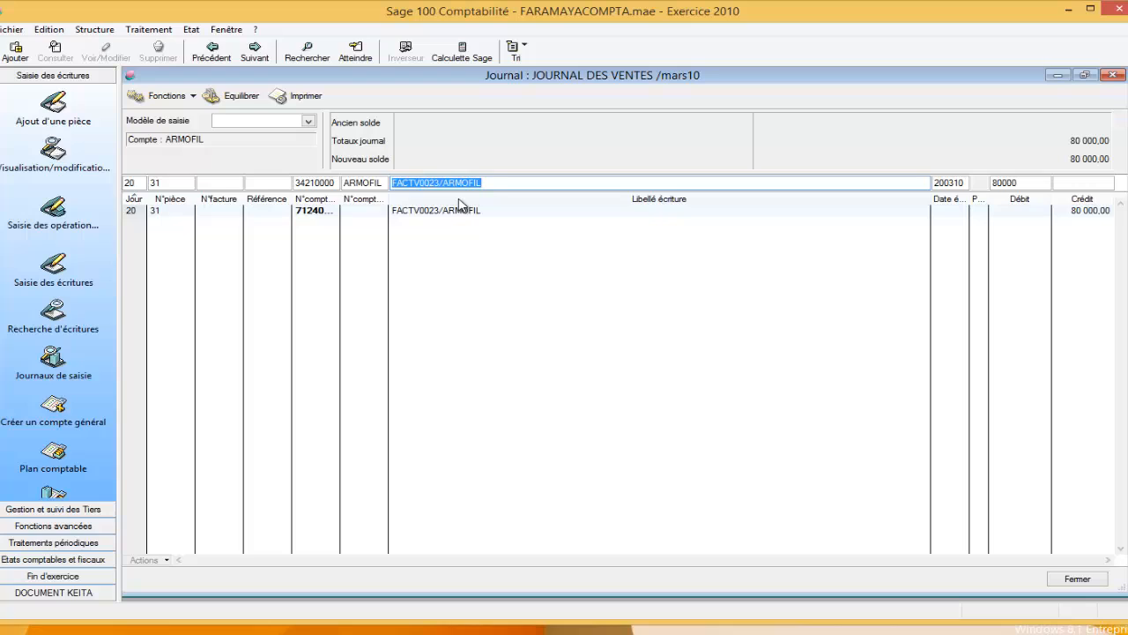
key("Tab")
key("Tab")
key("Return")
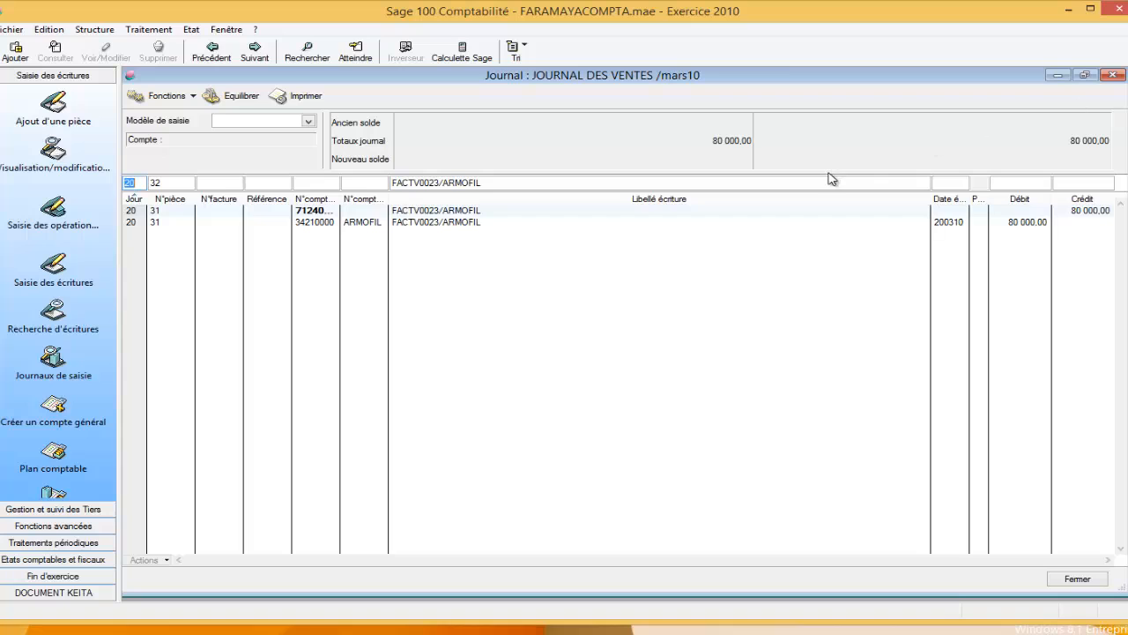
left_click(1112, 76)
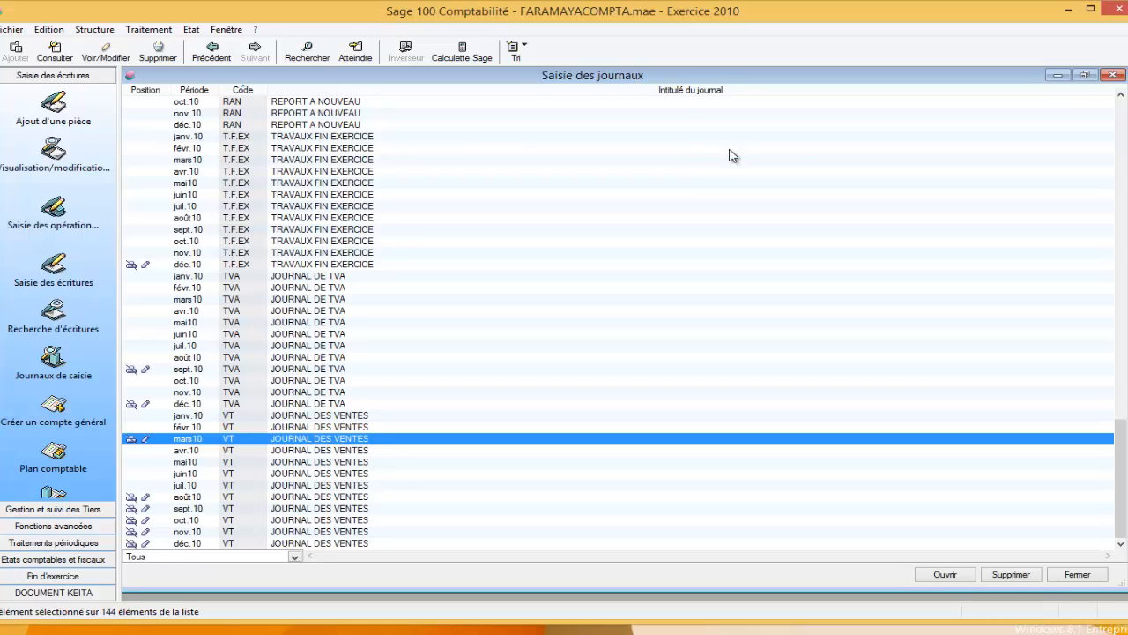
left_click(1114, 77)
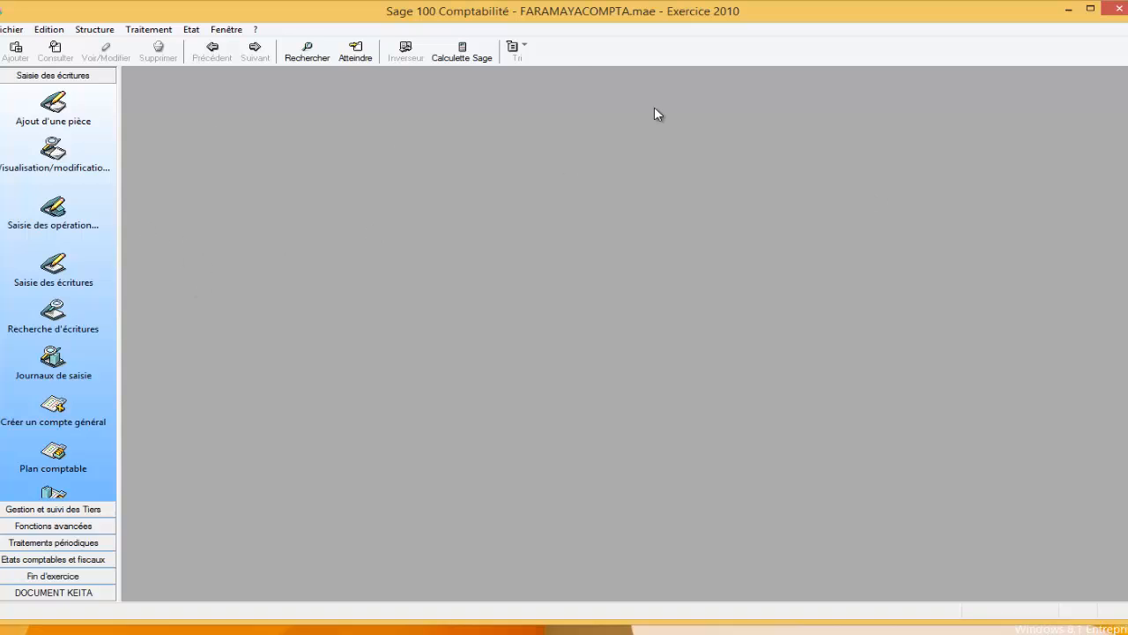
Step: Delete the existing FOURNITURE DE BUREAU template from the grid templates (Modèles de grille)
left_click(98, 33)
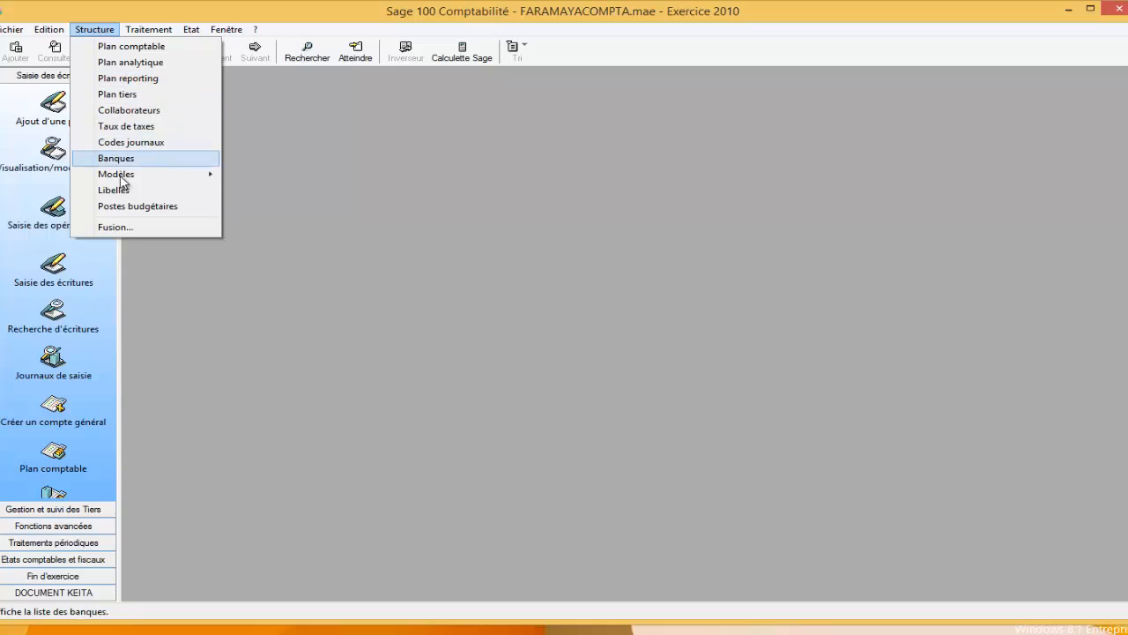
mouse_move(156, 181)
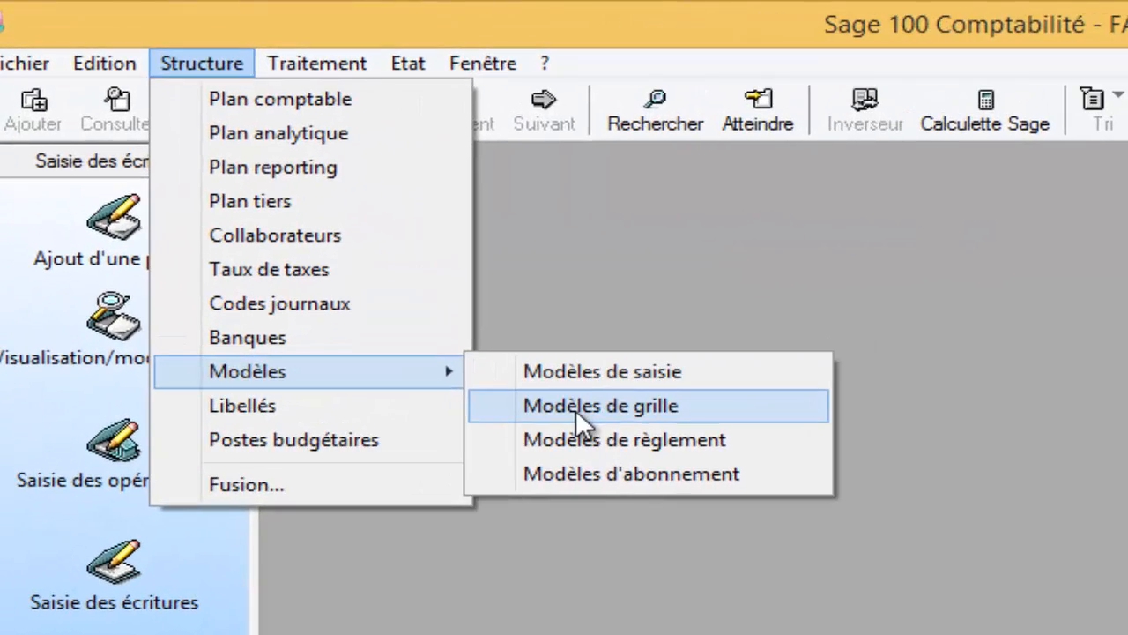
left_click(270, 191)
left_click(546, 280)
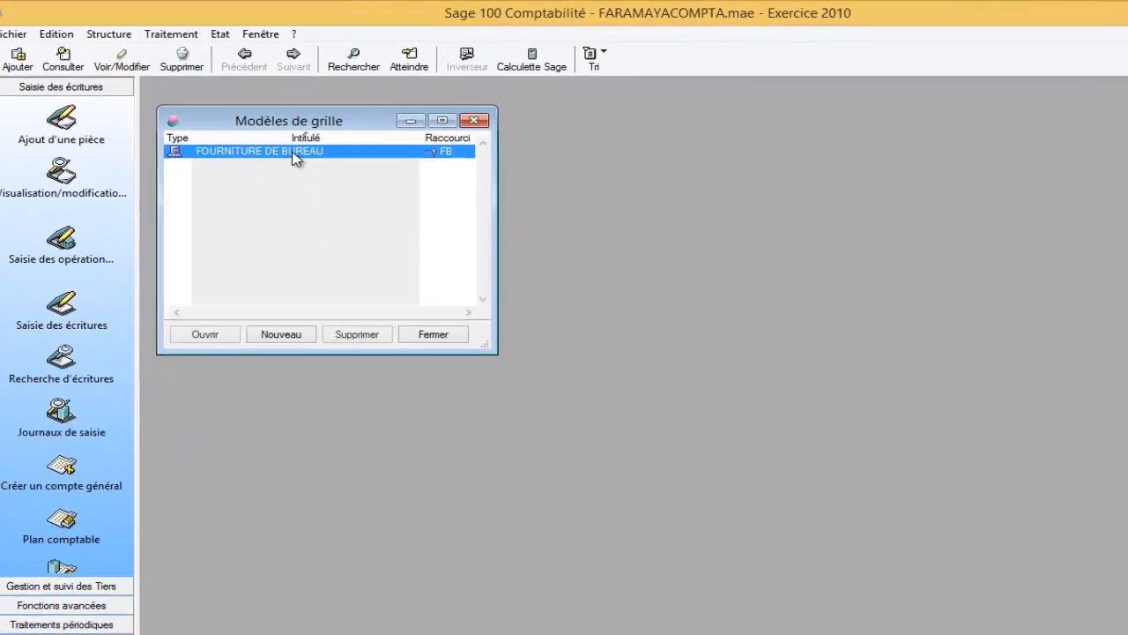
left_click(309, 292)
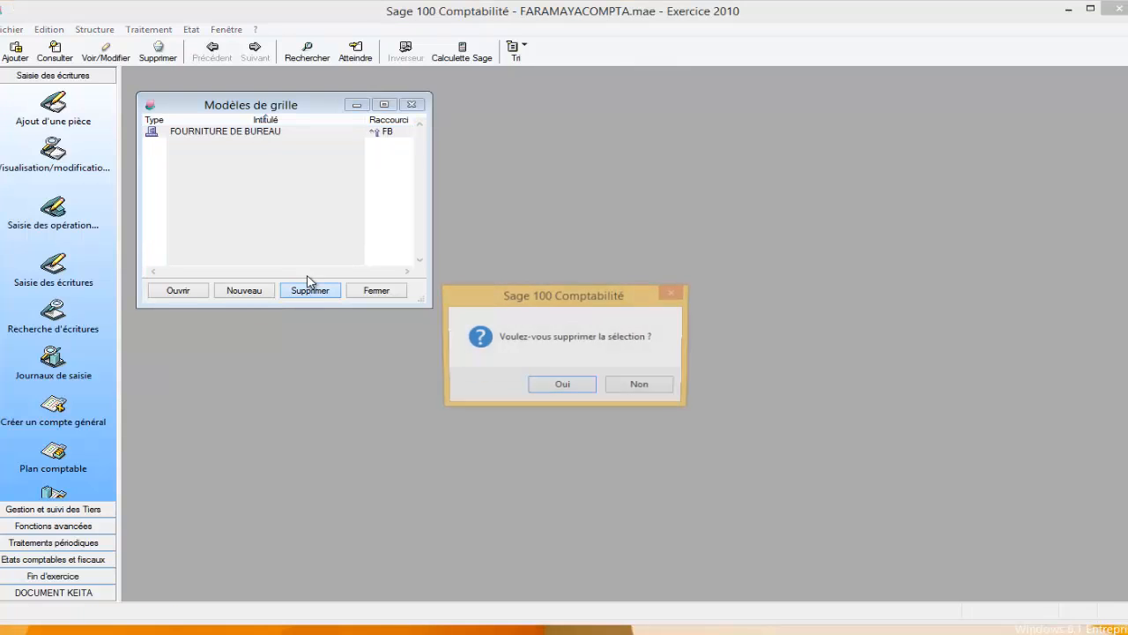
left_click(566, 390)
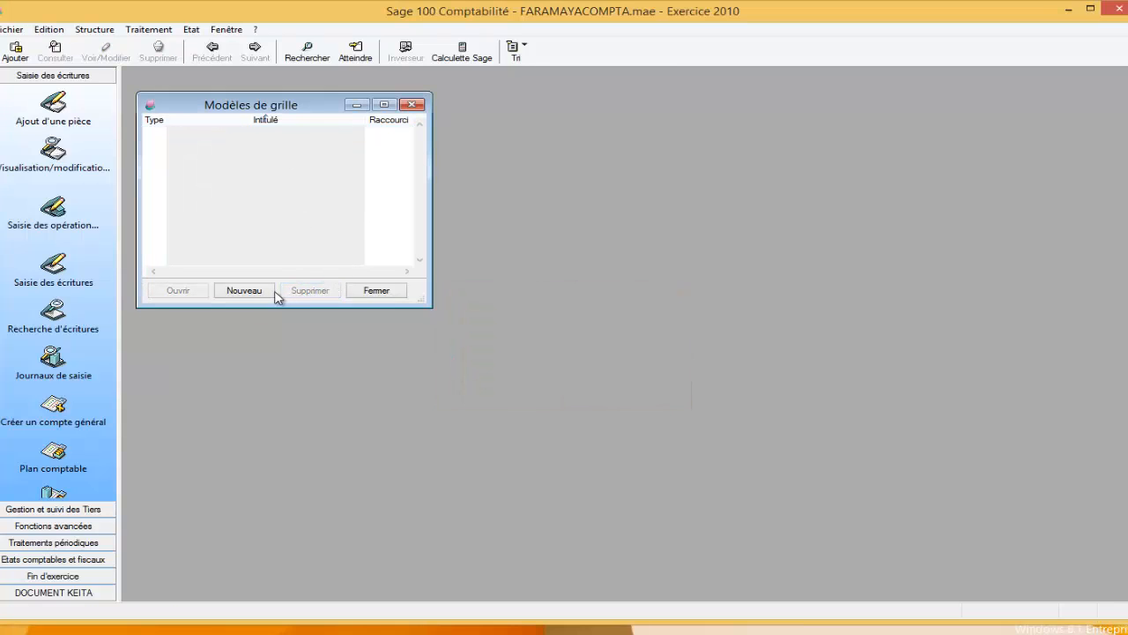
Step: Add a new analytic grid template titled "FOURNITURE DE BUREAU" with the shortcut BUR
right_click(254, 174)
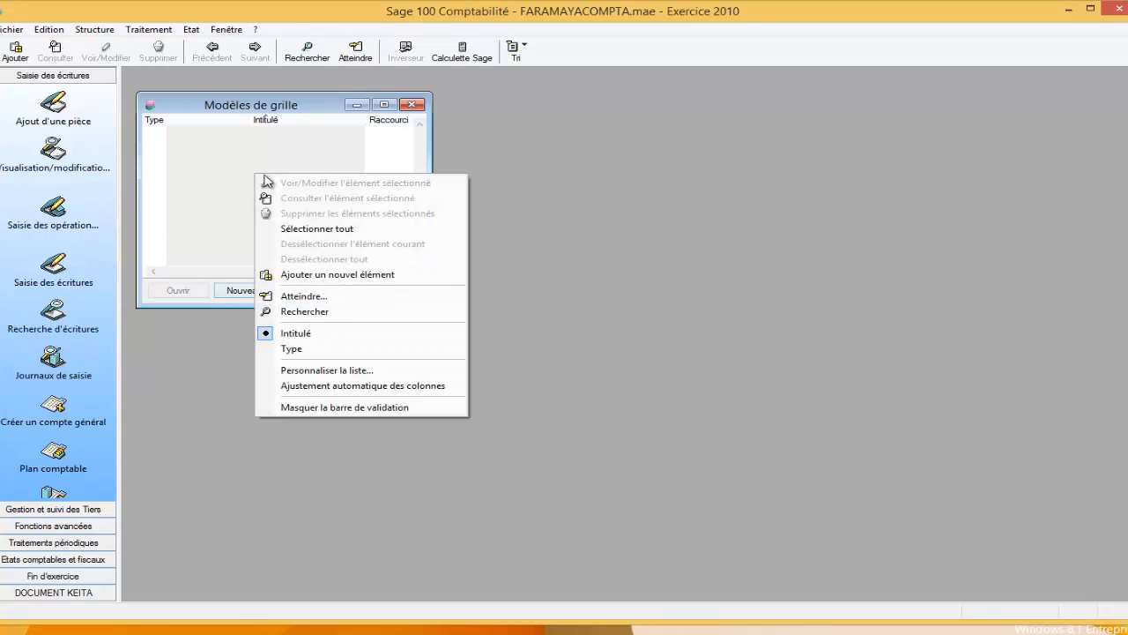
left_click(309, 274)
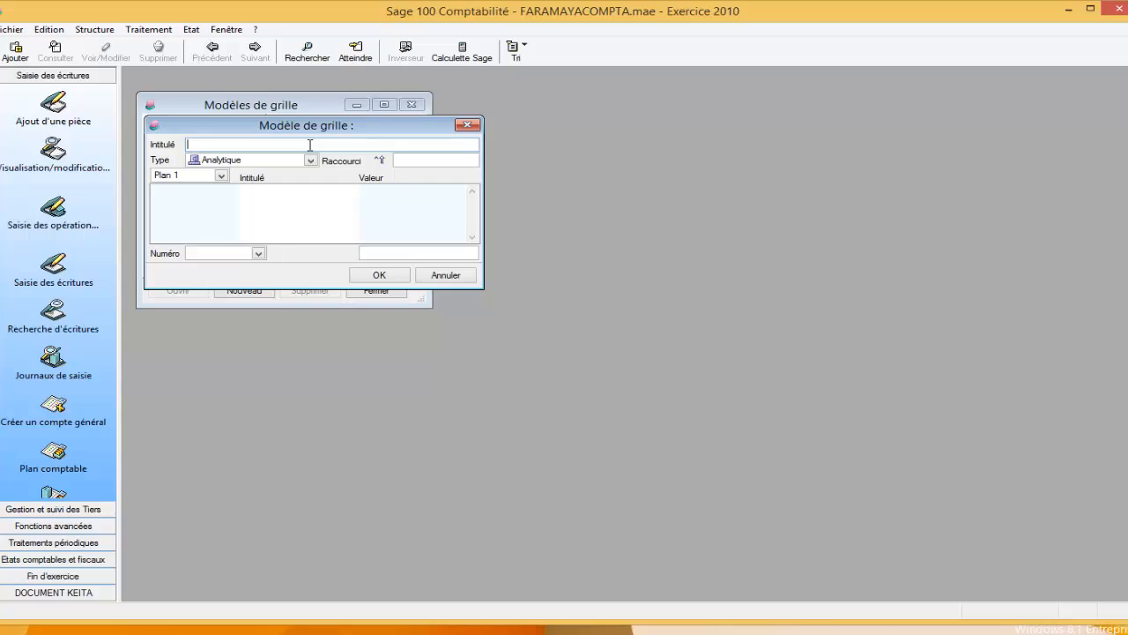
type("FOURN")
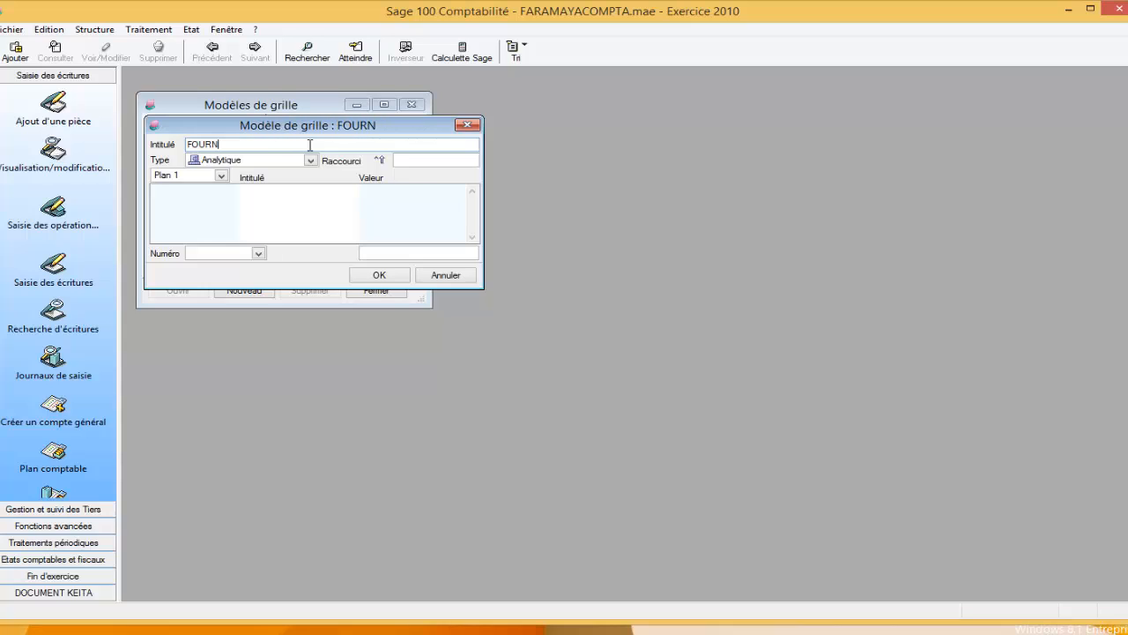
type("ITUR")
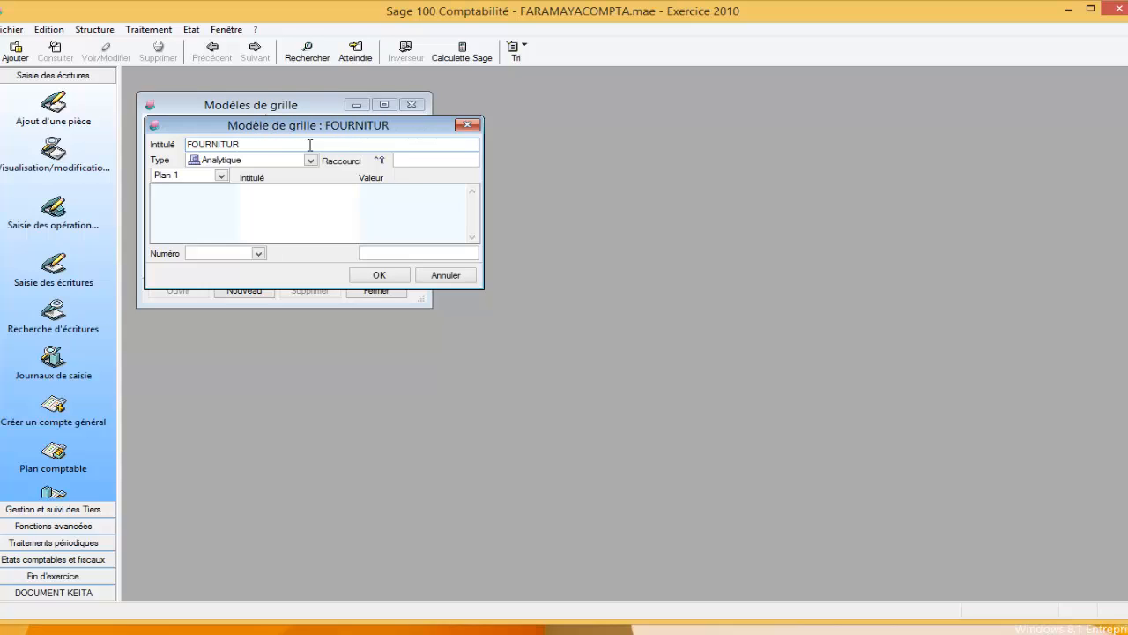
type("E DE BUREAU")
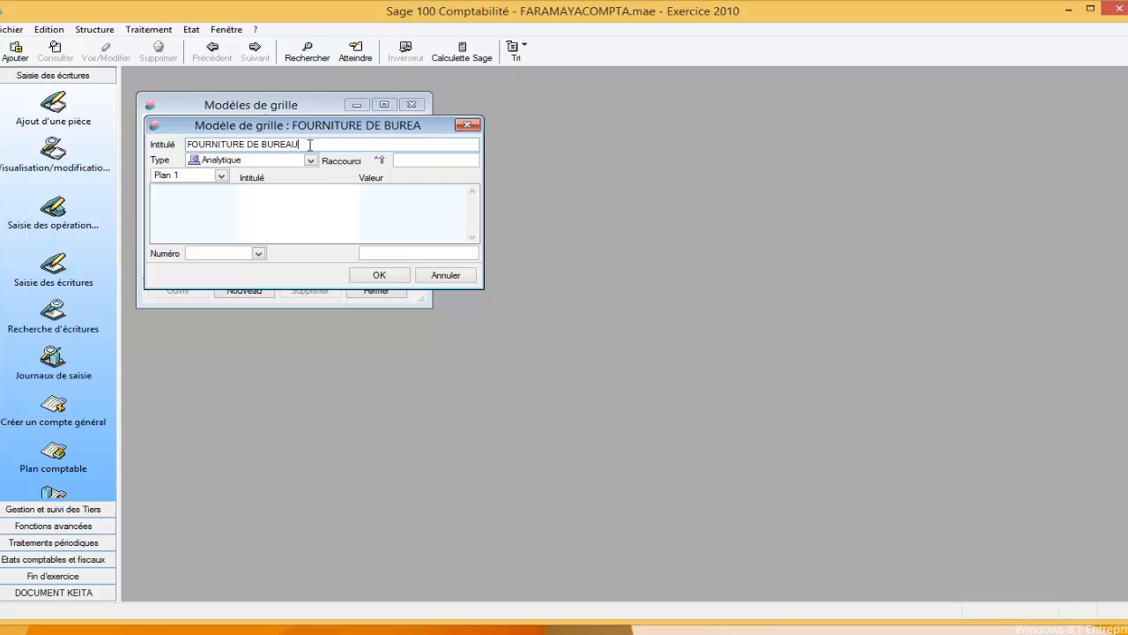
key("Tab")
key("Tab")
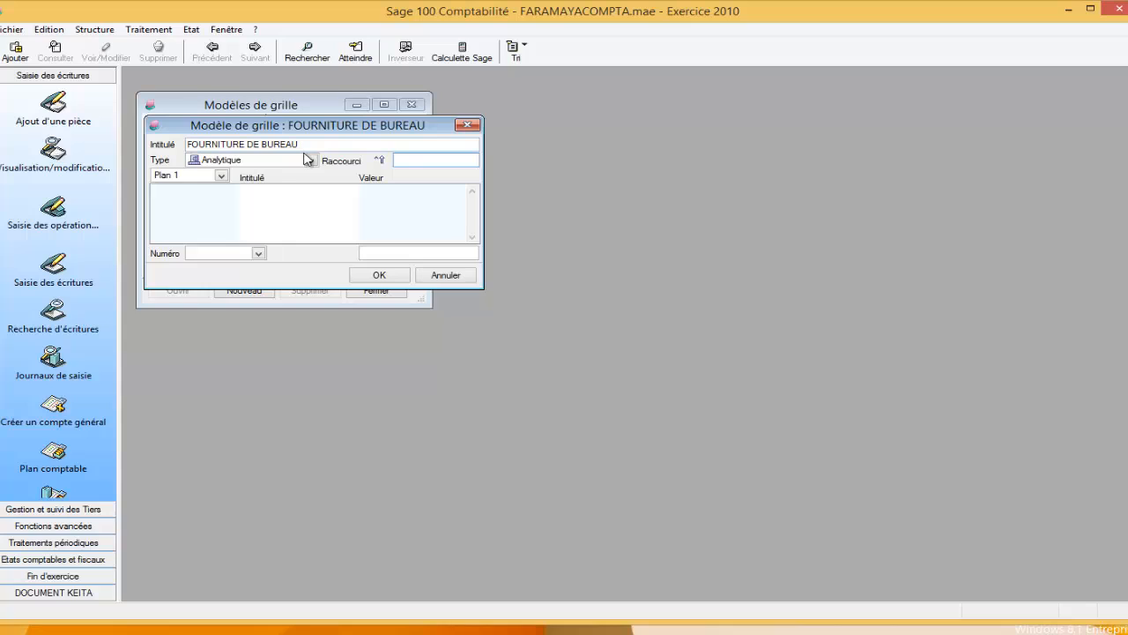
type("BUR")
key("Tab")
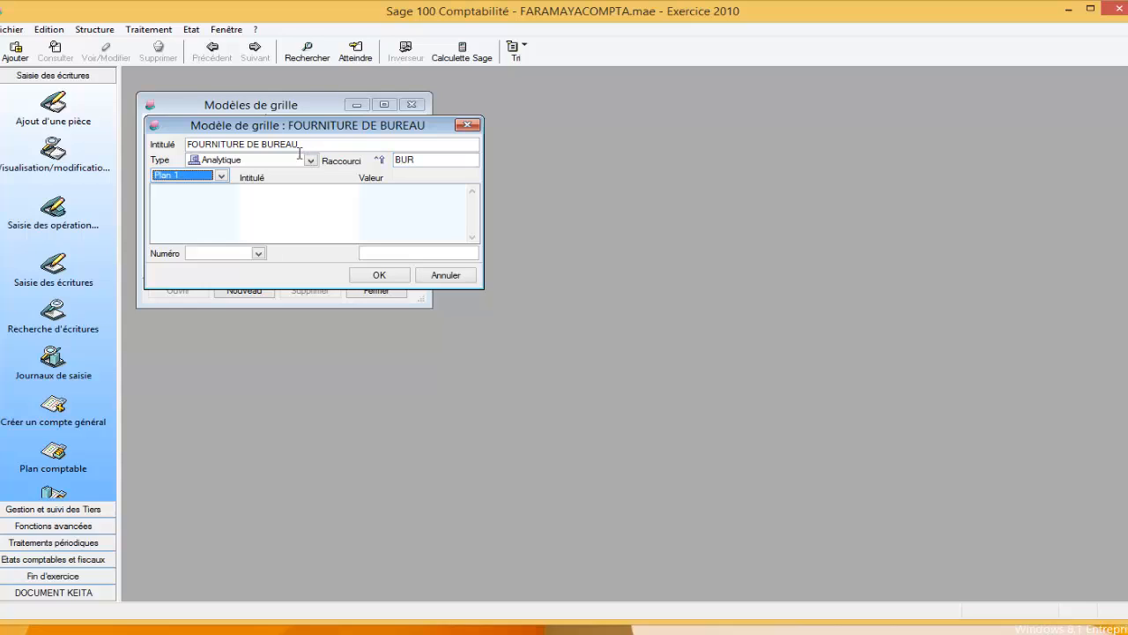
Step: Add section 935DA000 (DIRECTION ADMINISTRATIVE) to the template's Plan 1 with a value of 50
left_click(259, 254)
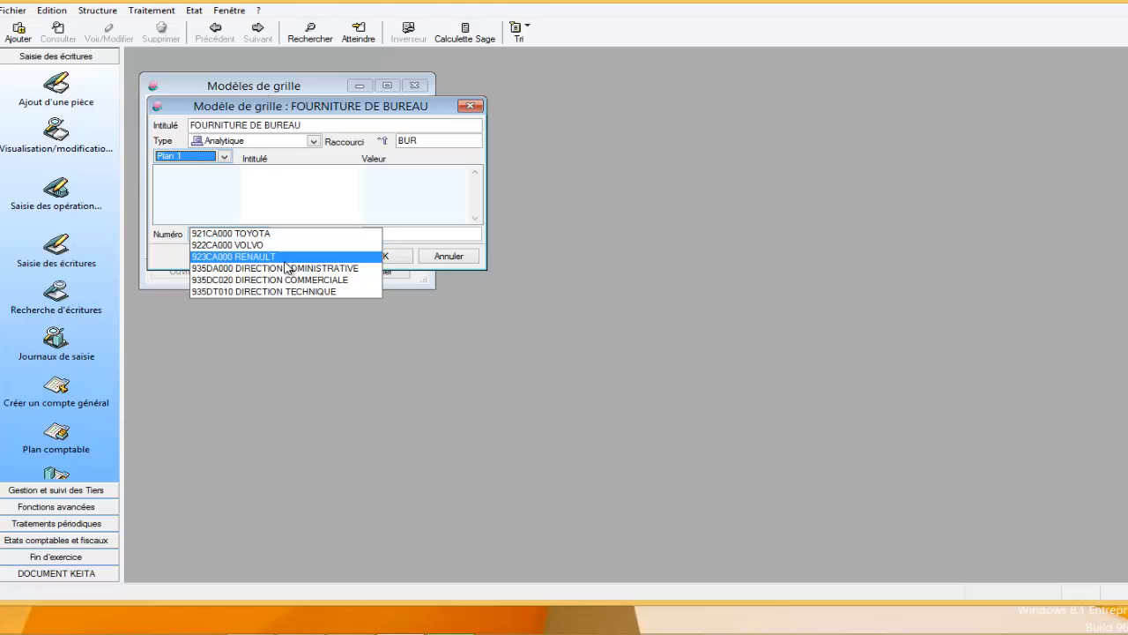
left_click(291, 268)
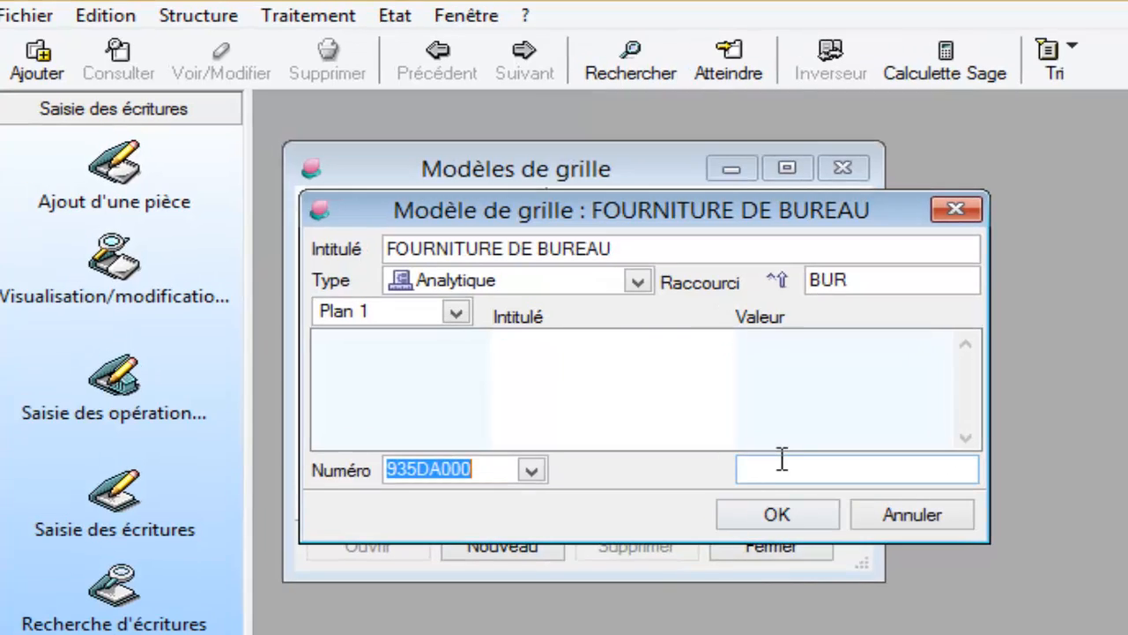
left_click(543, 327)
type("50")
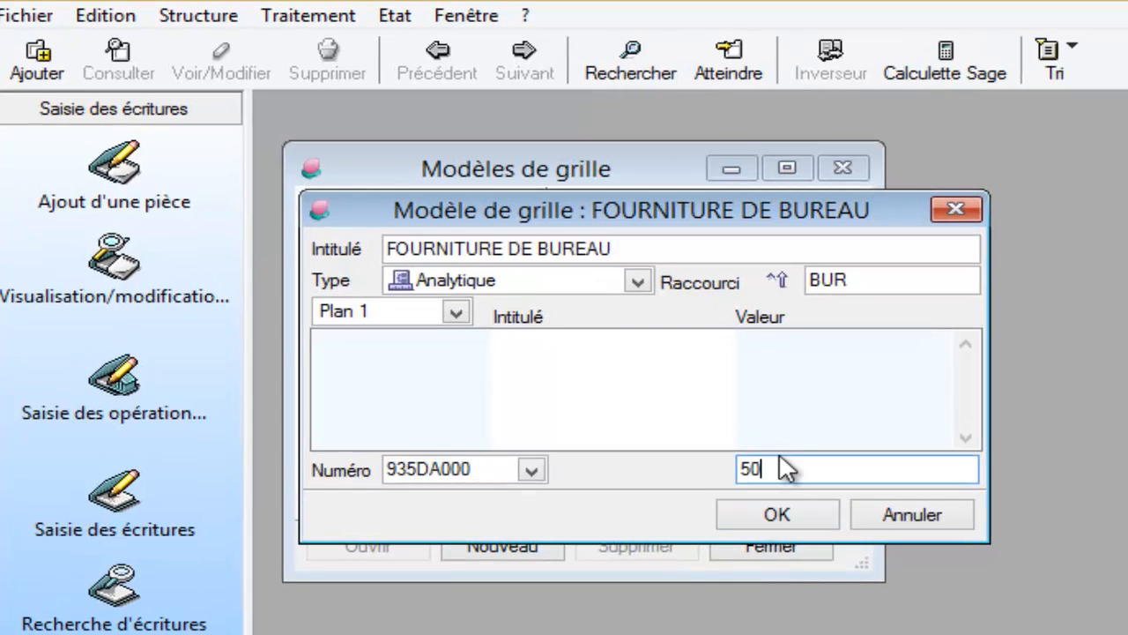
key("Return")
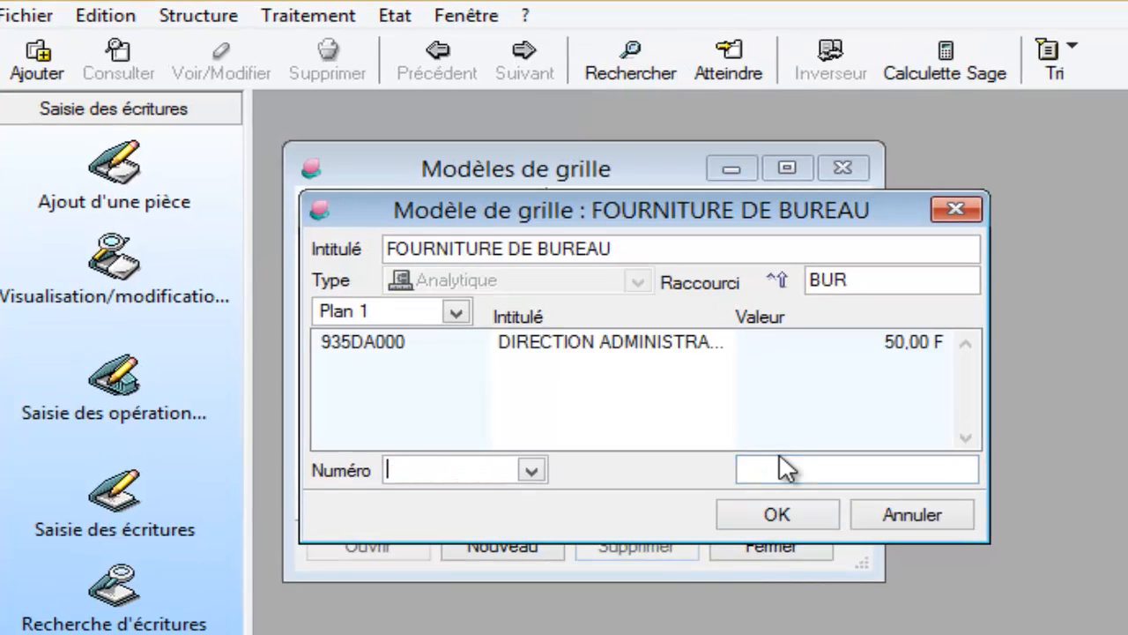
Step: Add section 935DC020 (DIRECTION COMMERCIALE) to the template's Plan 1 with a value of 30
left_click(529, 470)
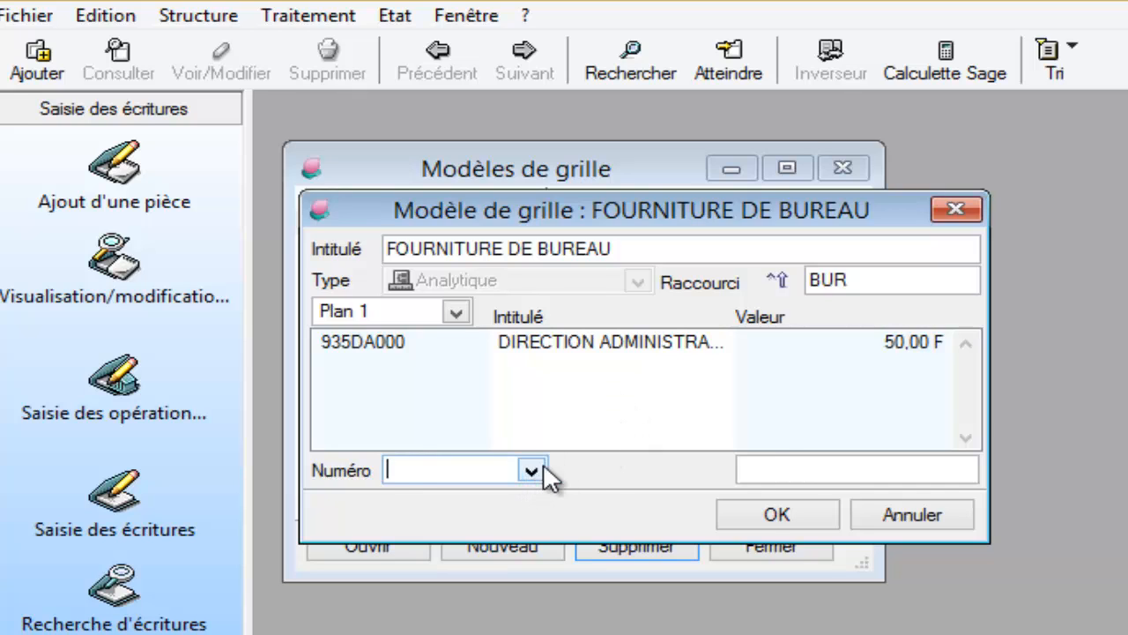
left_click(549, 492)
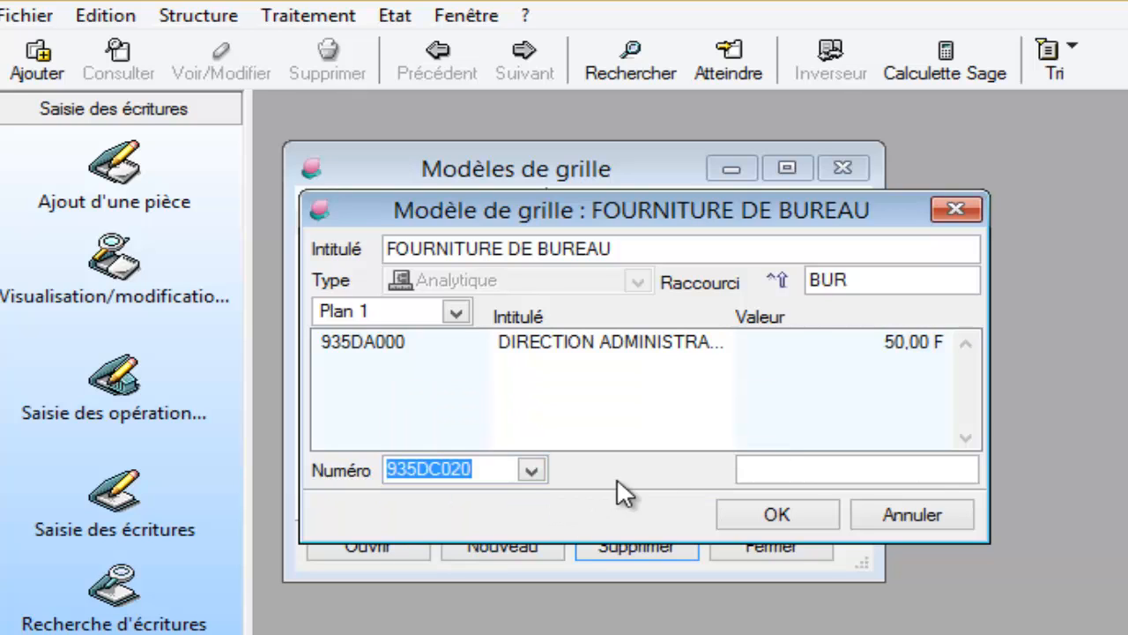
left_click(895, 472)
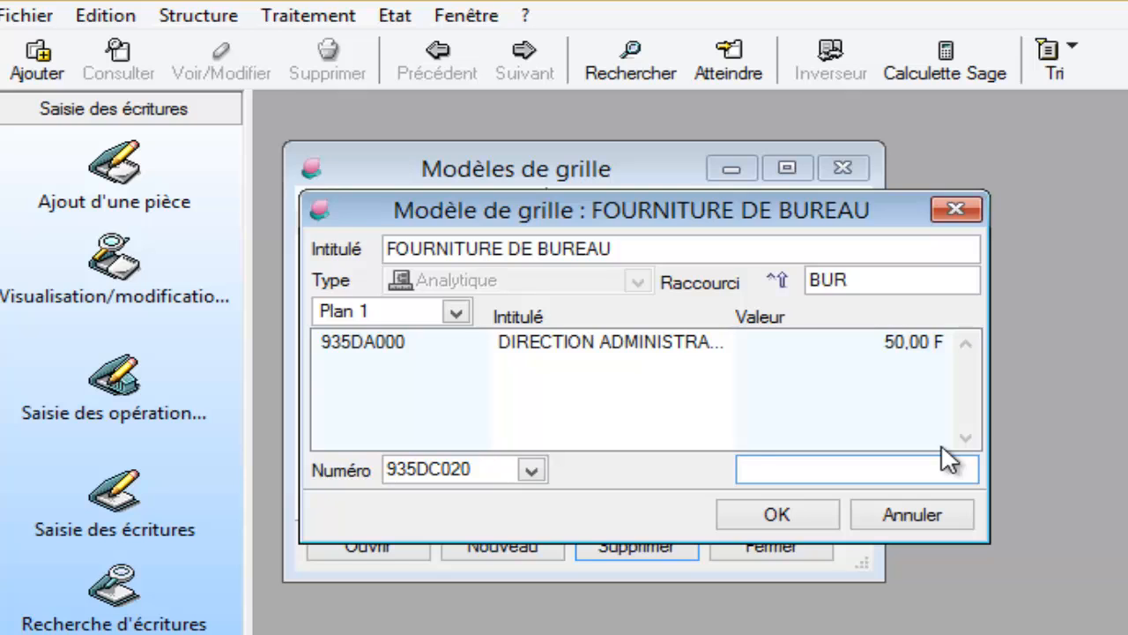
type("30")
key("Return")
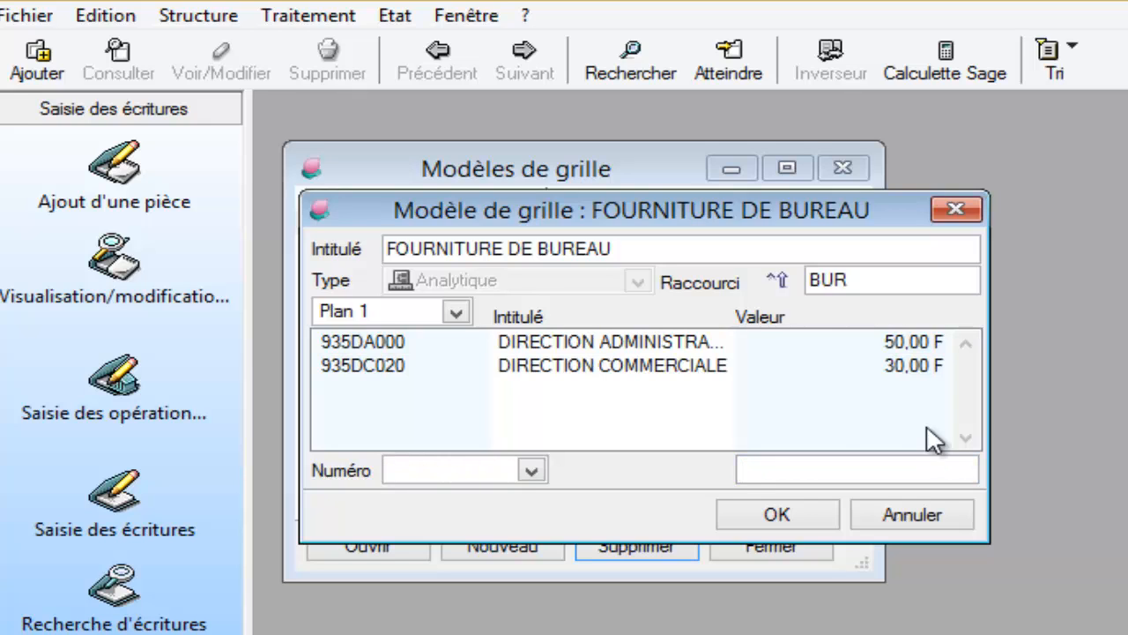
Step: Add section 935DT010 (DIRECTION TECHNIQUE) with a value of 20 and save the grid template
left_click(532, 472)
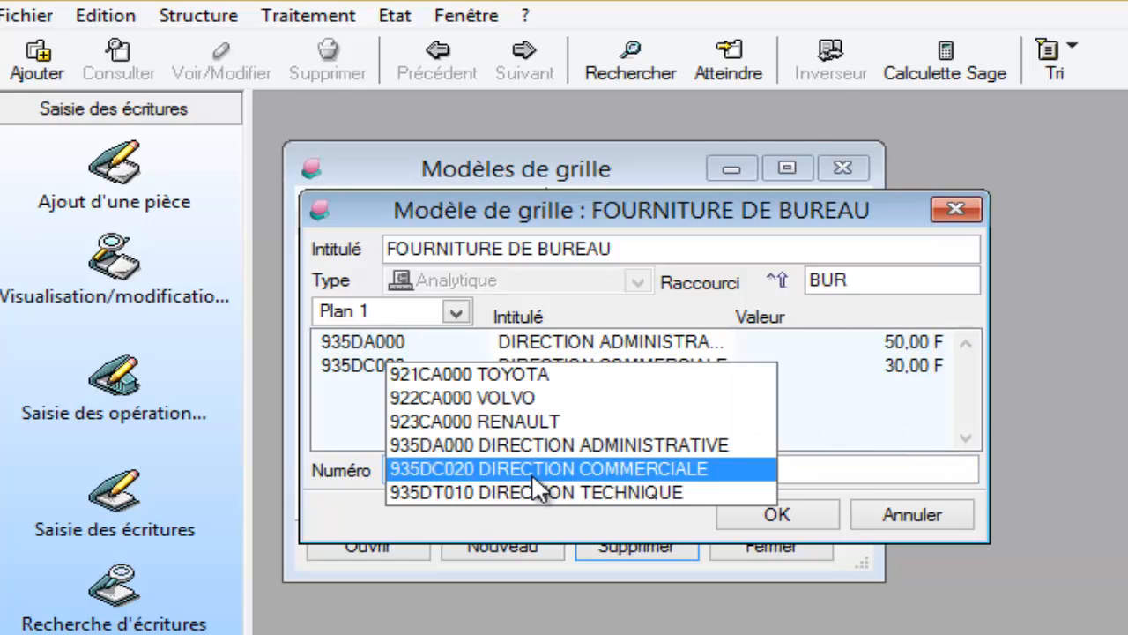
left_click(536, 496)
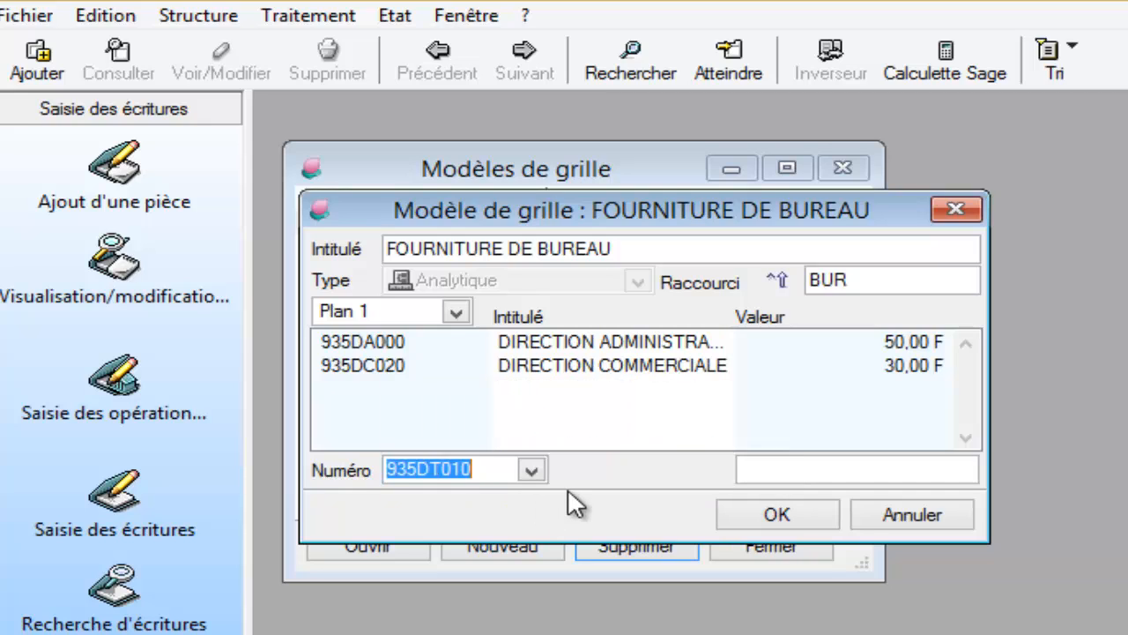
key("Tab")
type("20")
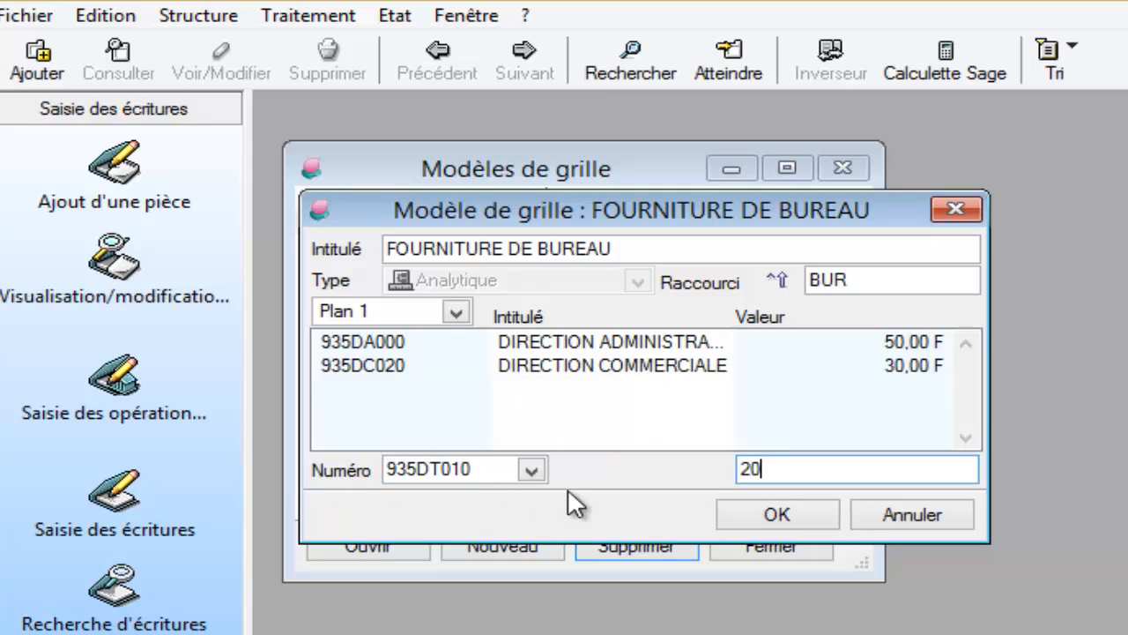
key("Return")
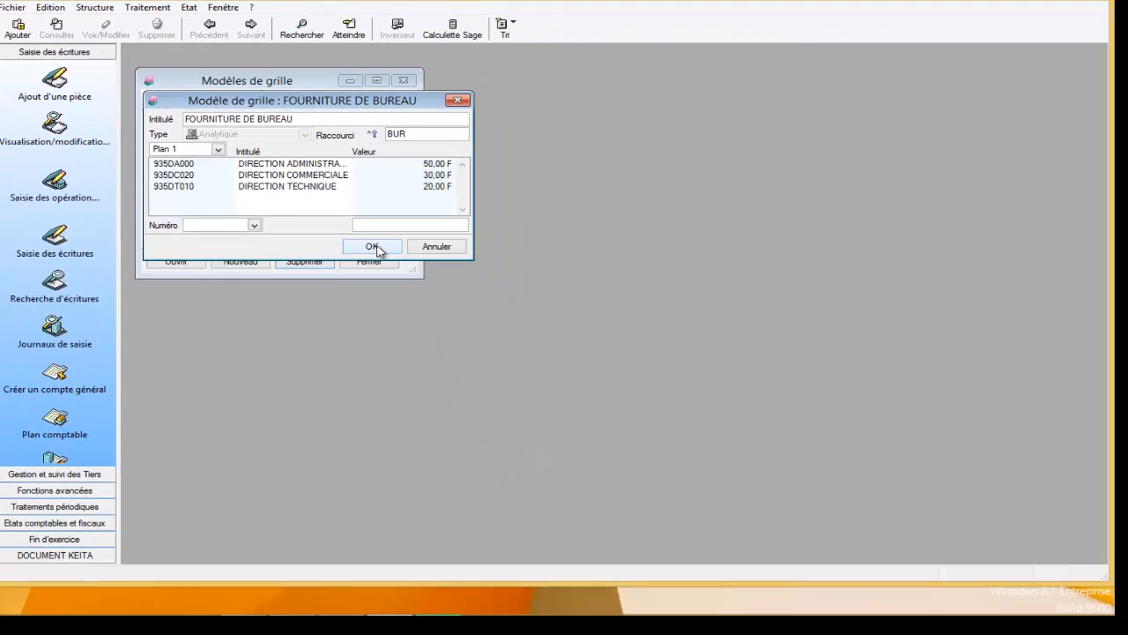
left_click(788, 522)
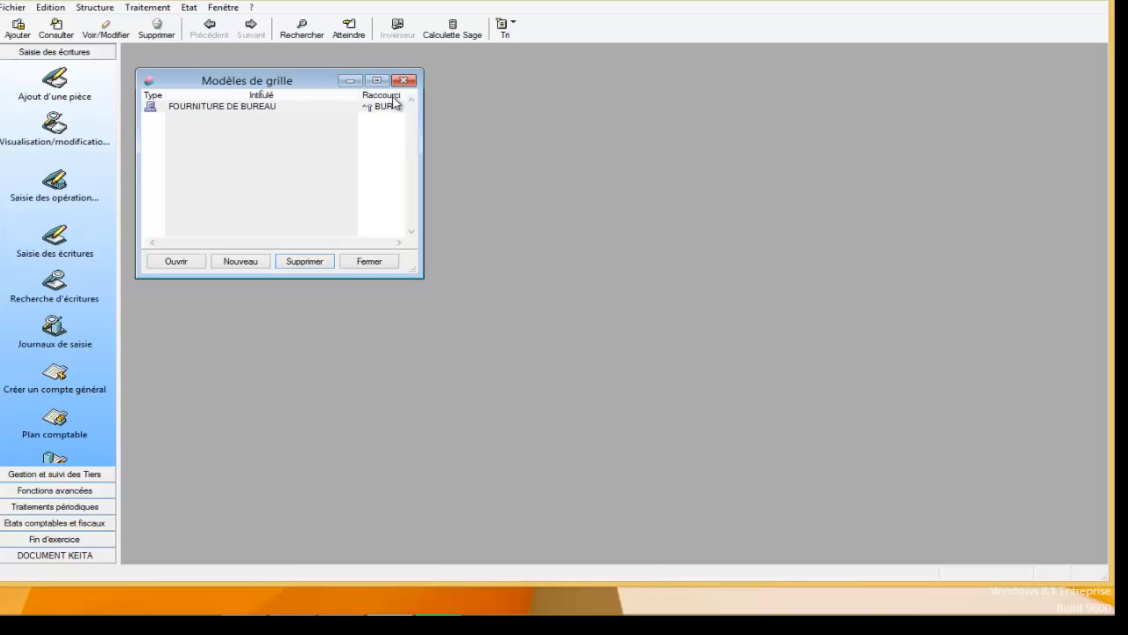
Step: Close the grid template list and open the March 2010 purchases journal (AC), enlarging the journal list and entry windows
left_click(369, 261)
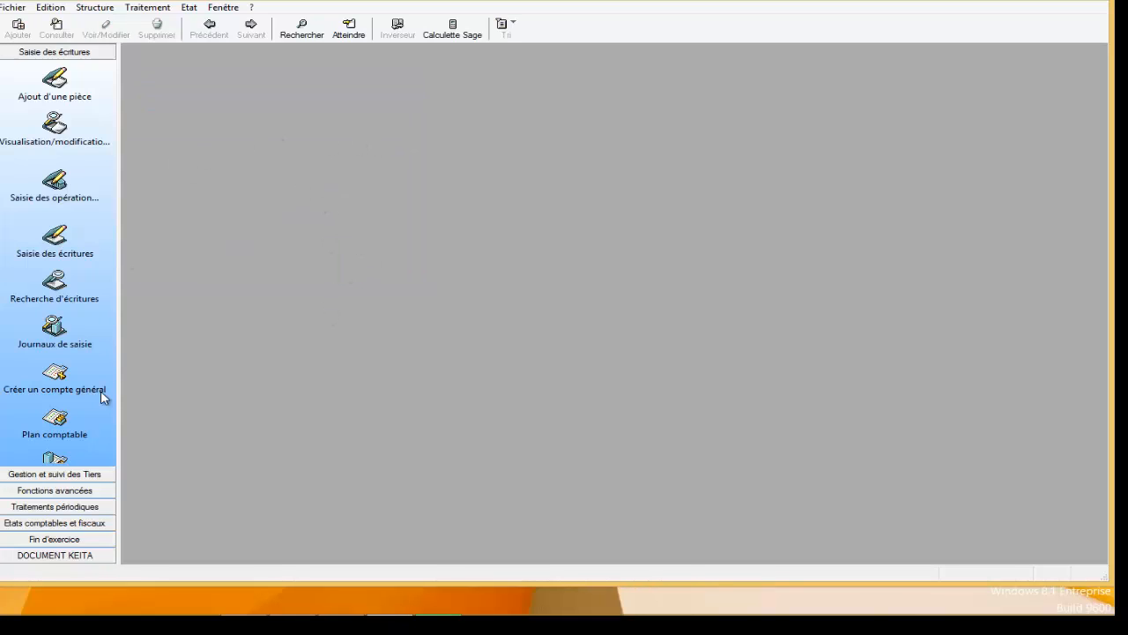
left_click(58, 330)
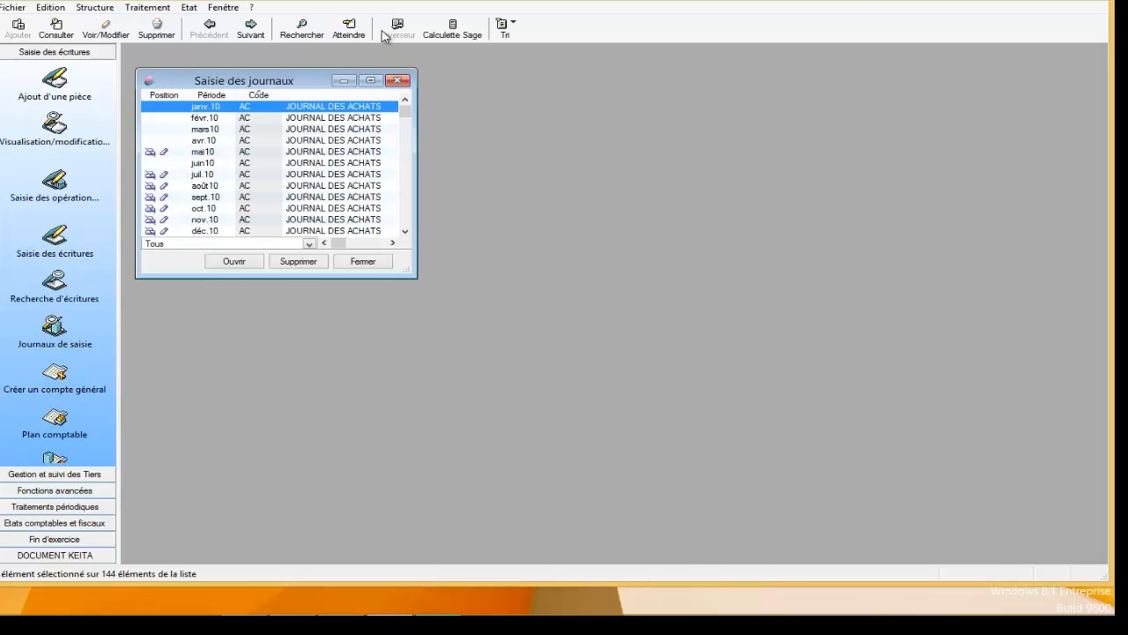
left_click(372, 82)
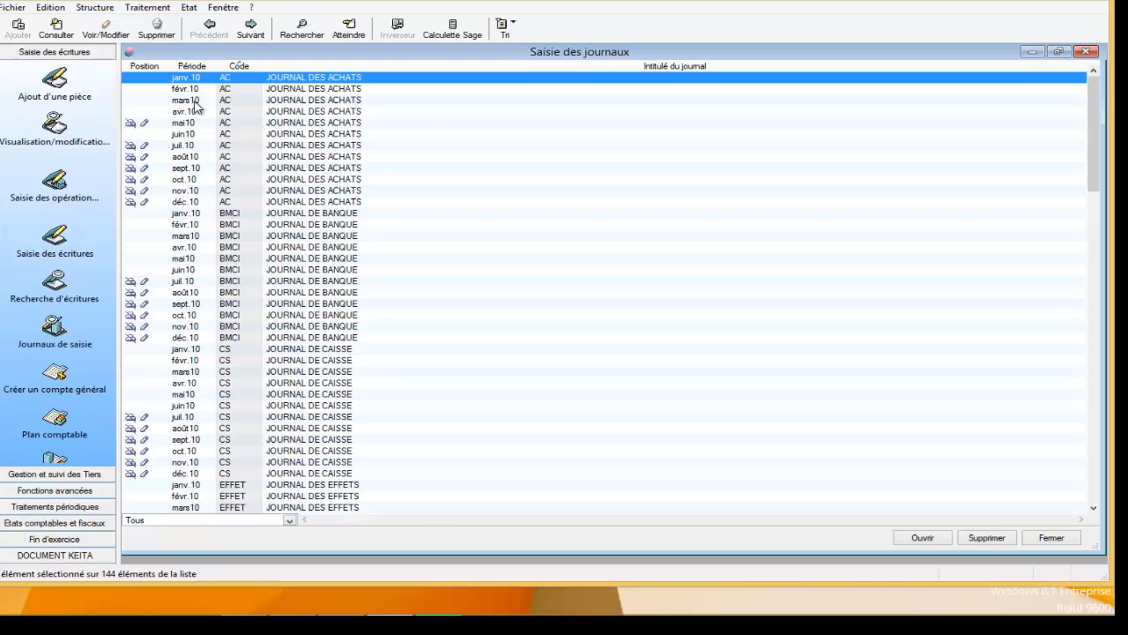
double_click(196, 102)
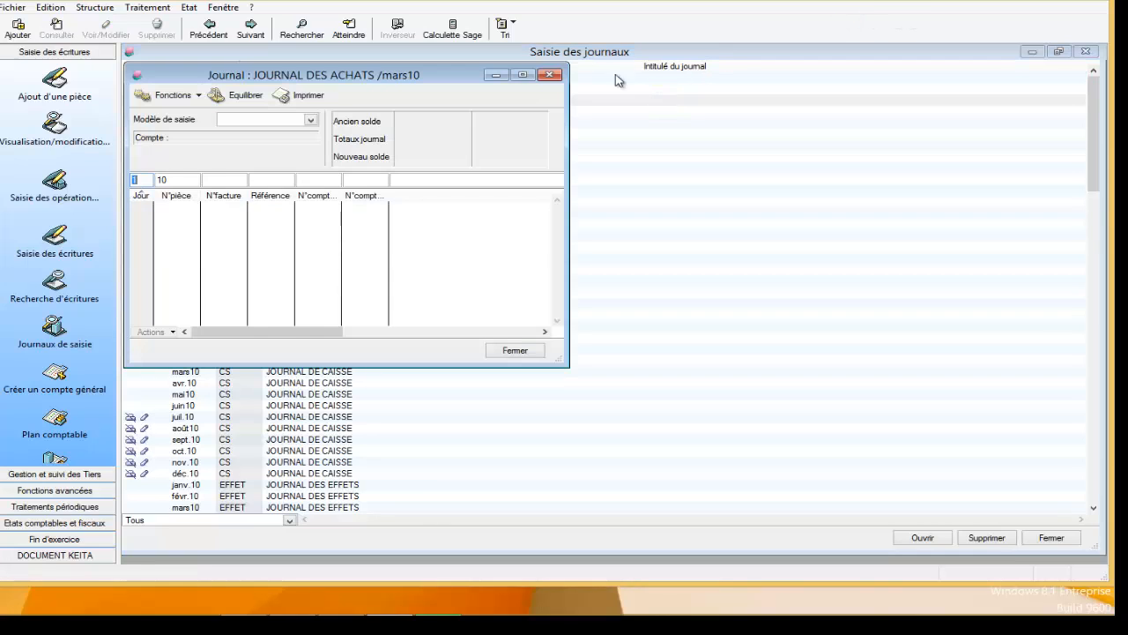
left_click(522, 75)
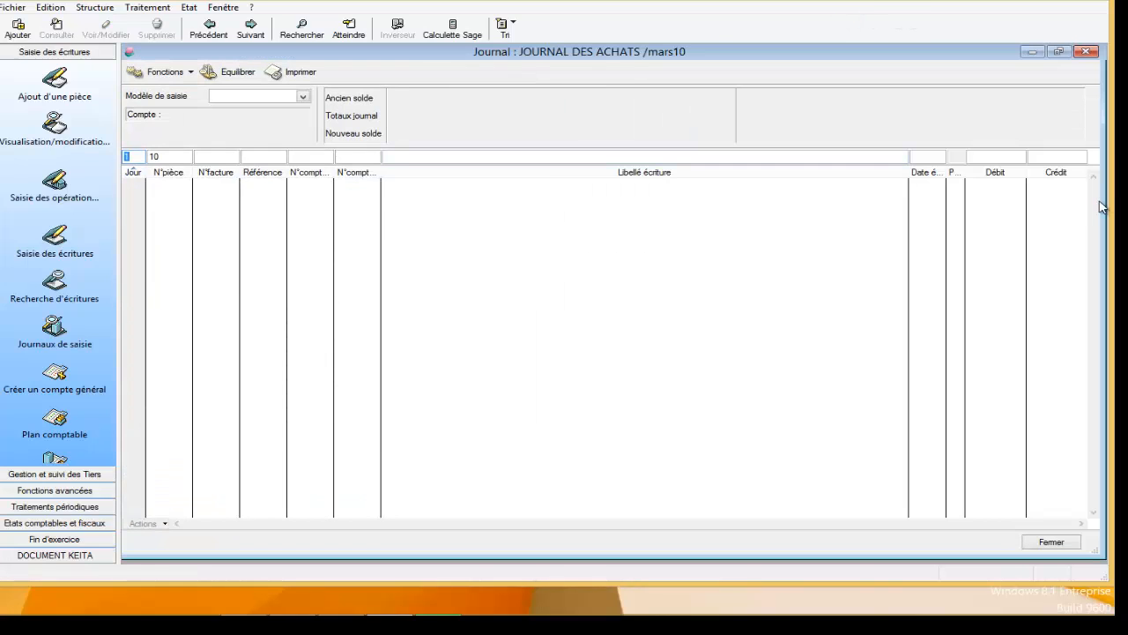
Step: Record a day 20 line on account 61227000, labelled "FACT215487/BURAUTECH", with a debit of 50000
type("20")
key("Tab")
key("Tab")
type("61227000")
key("Tab")
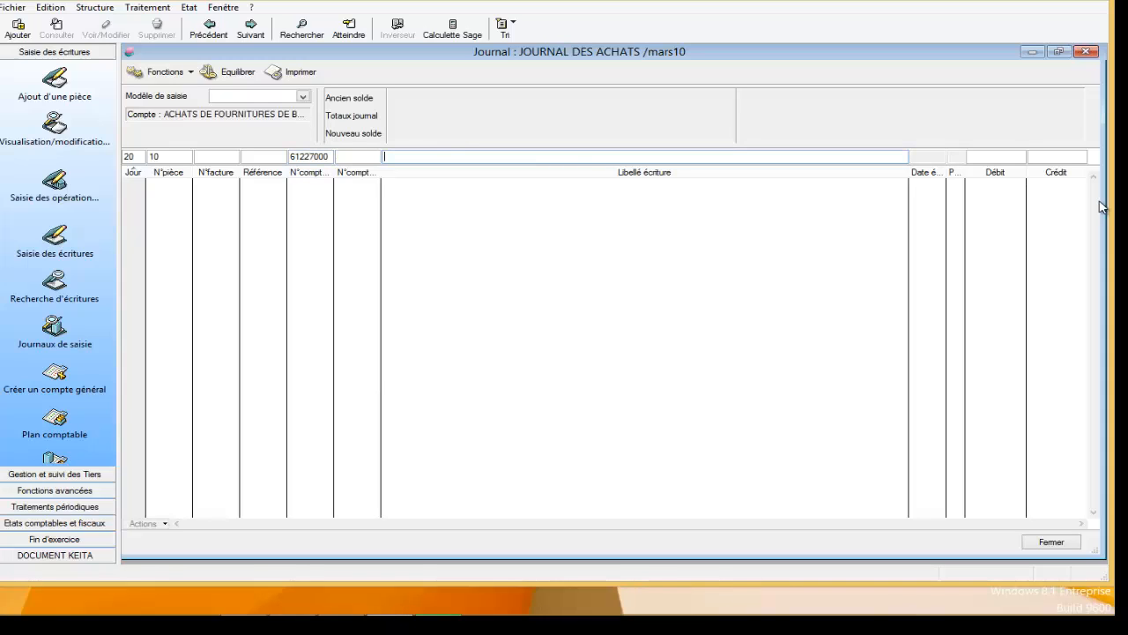
type("FACT215487/BURAUTECH")
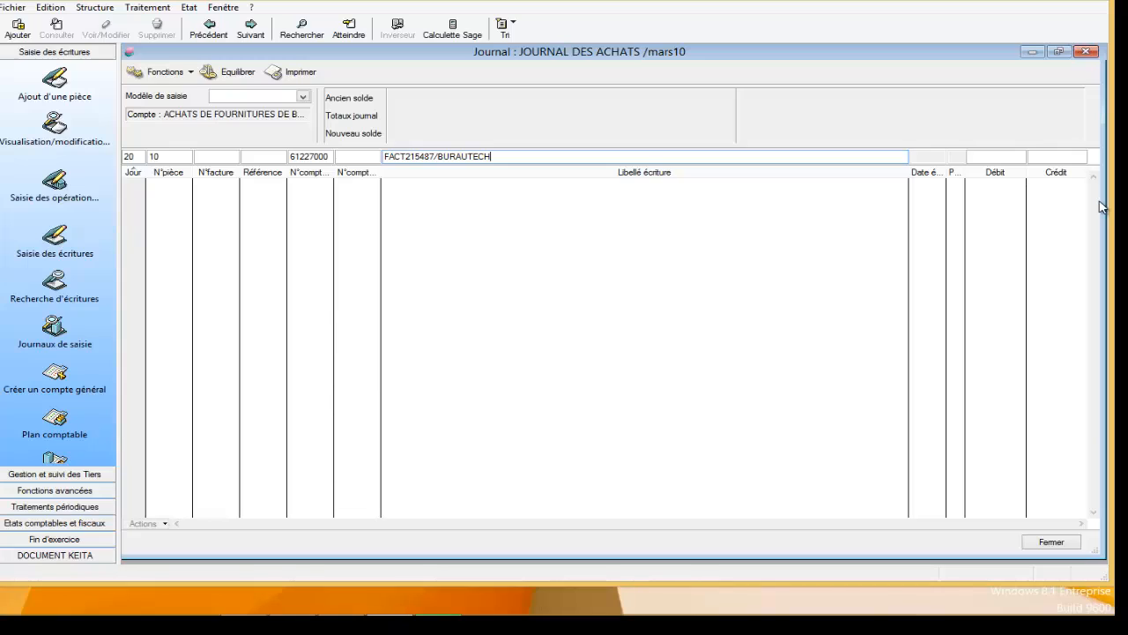
key("Tab")
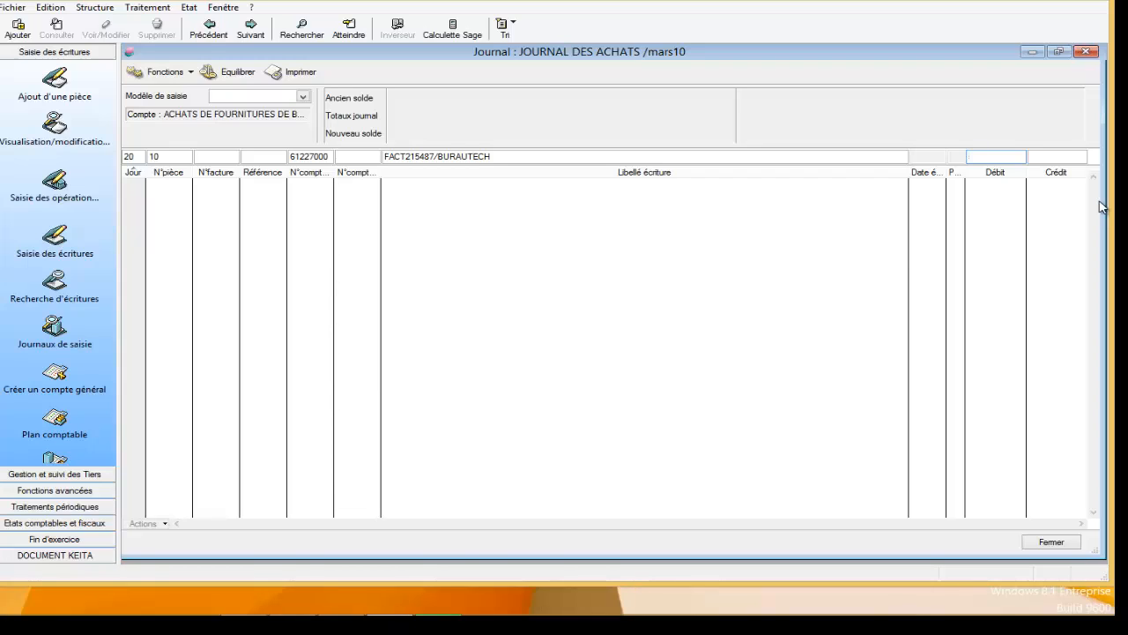
type("50000")
key("Return")
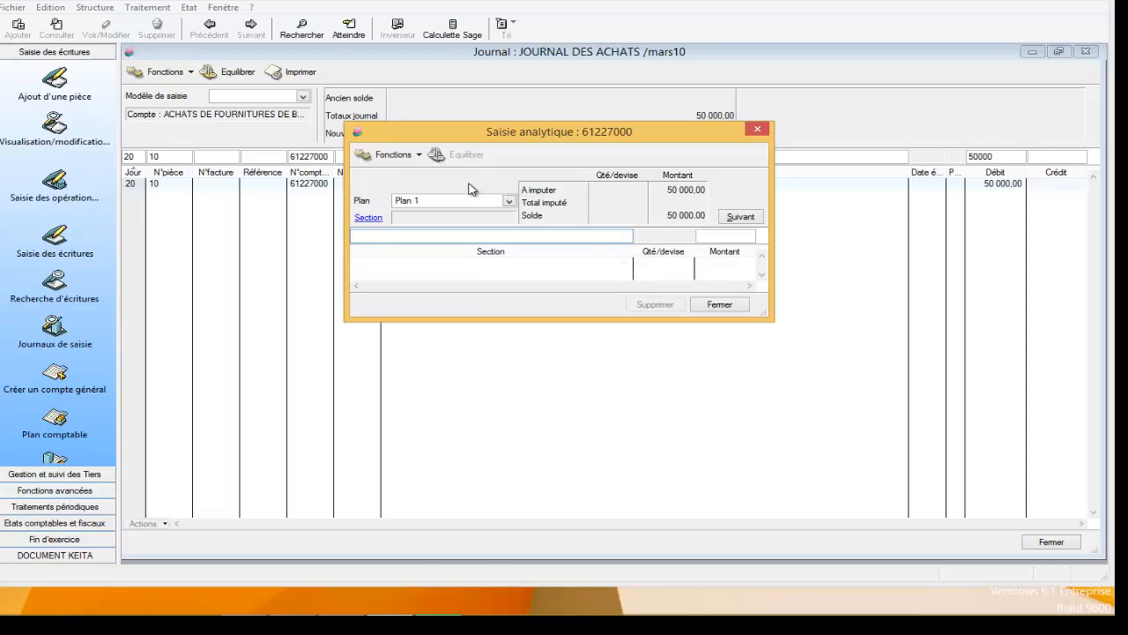
Step: Apply the FOURNITURE DE BUREAU grid to the line's Plan 1 analytic allocation and close the analytic entry
left_click(420, 156)
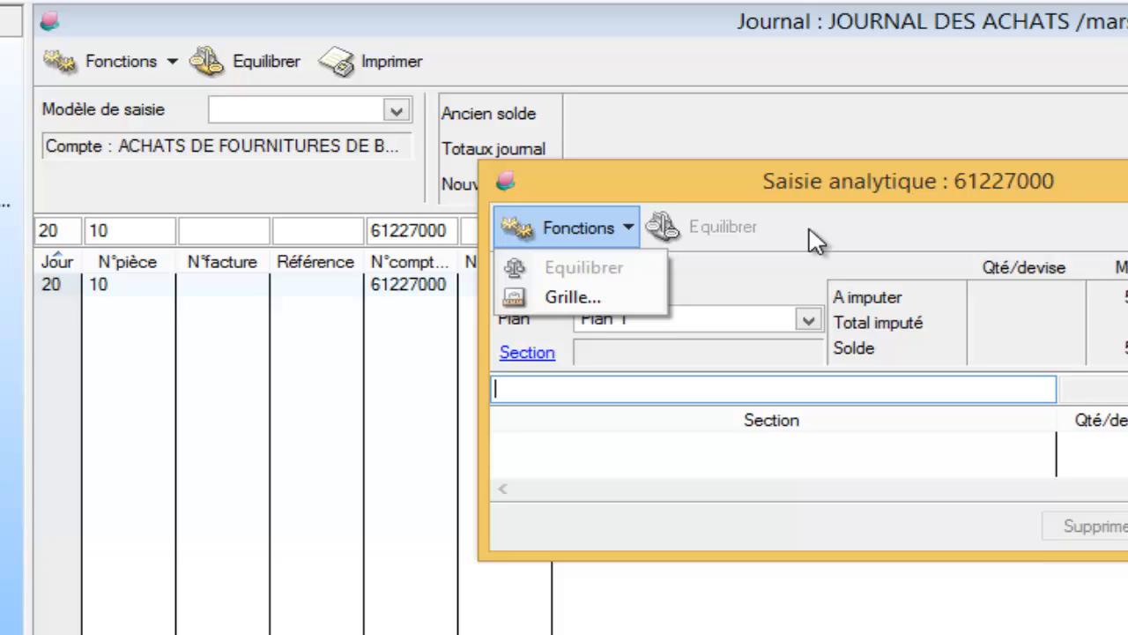
left_click(481, 156)
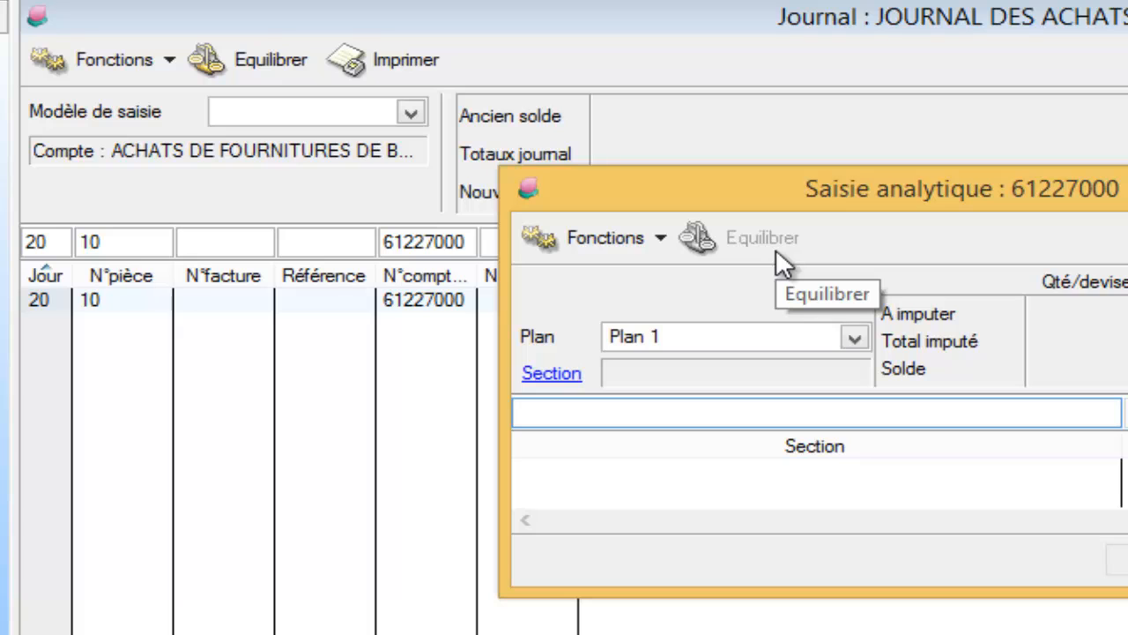
left_click(662, 238)
left_click(628, 314)
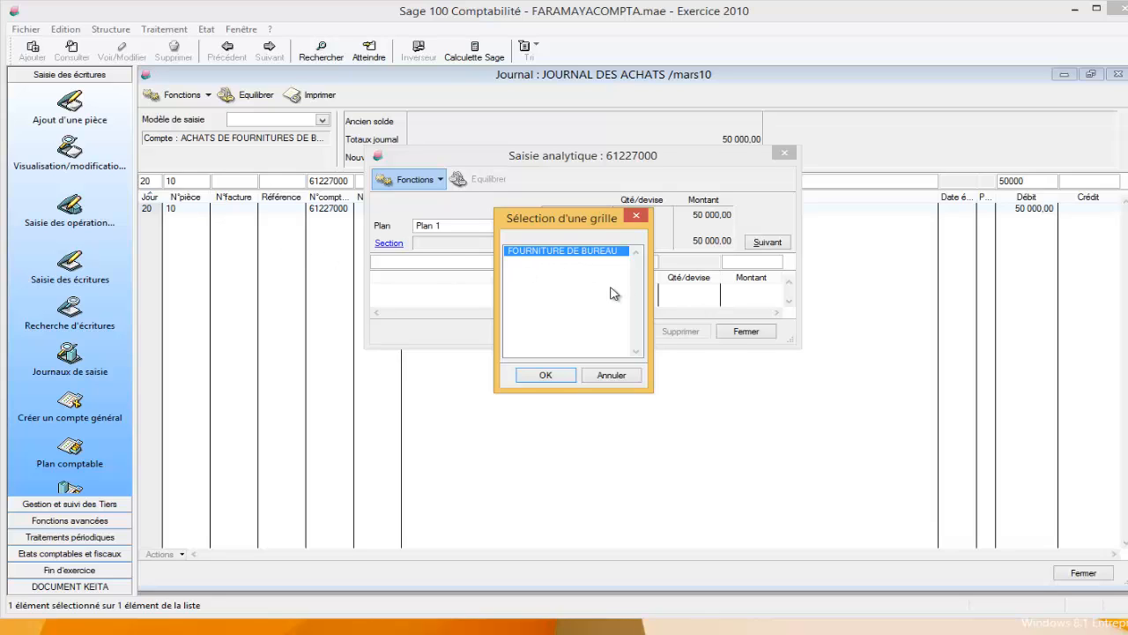
left_click(547, 375)
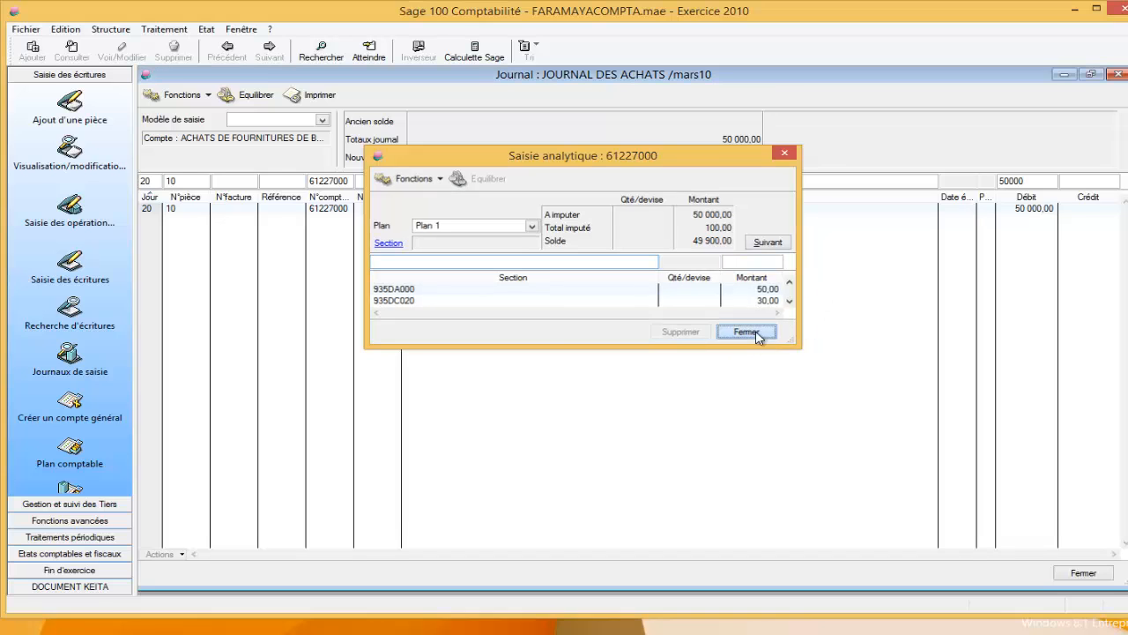
left_click(756, 333)
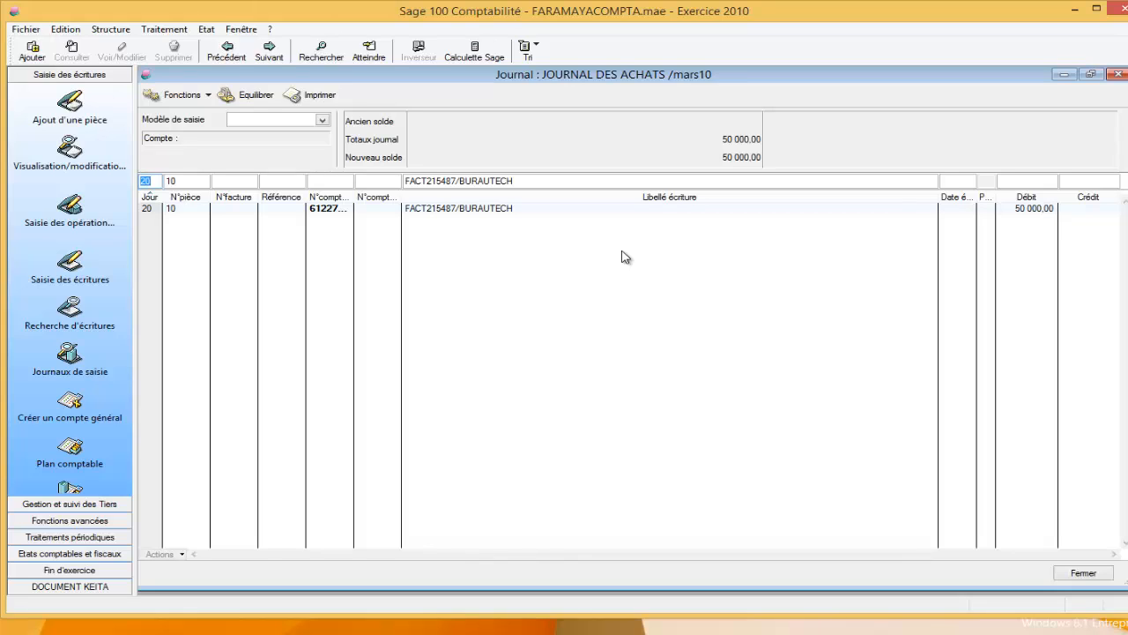
Step: Delete the FACT215487/BURAUTECH line from the March purchases journal
left_click(472, 212)
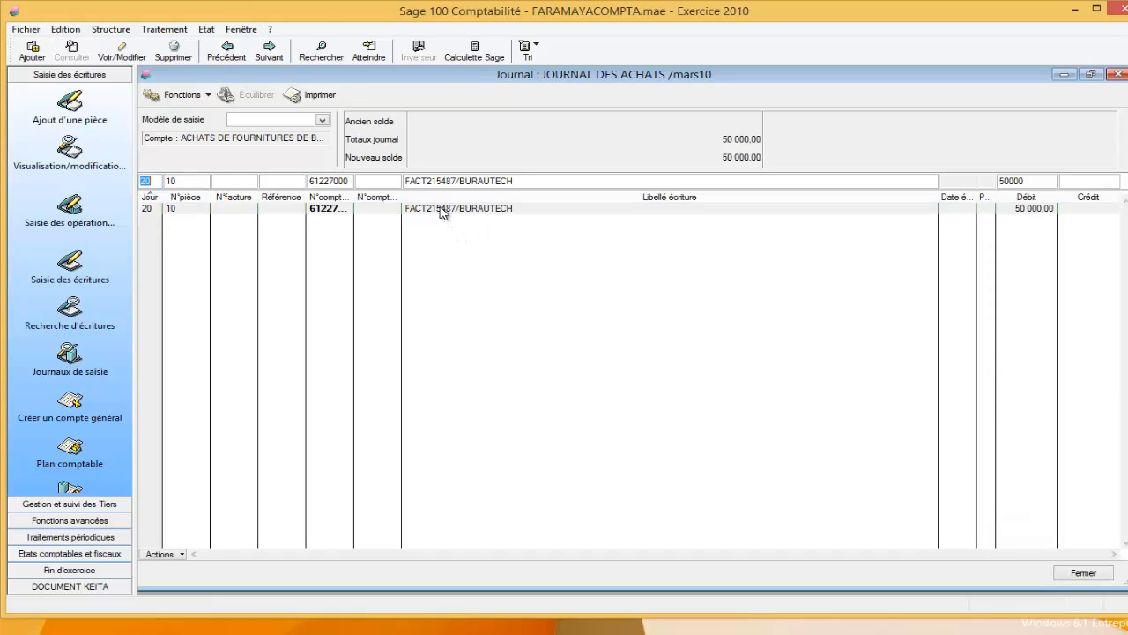
left_click(173, 53)
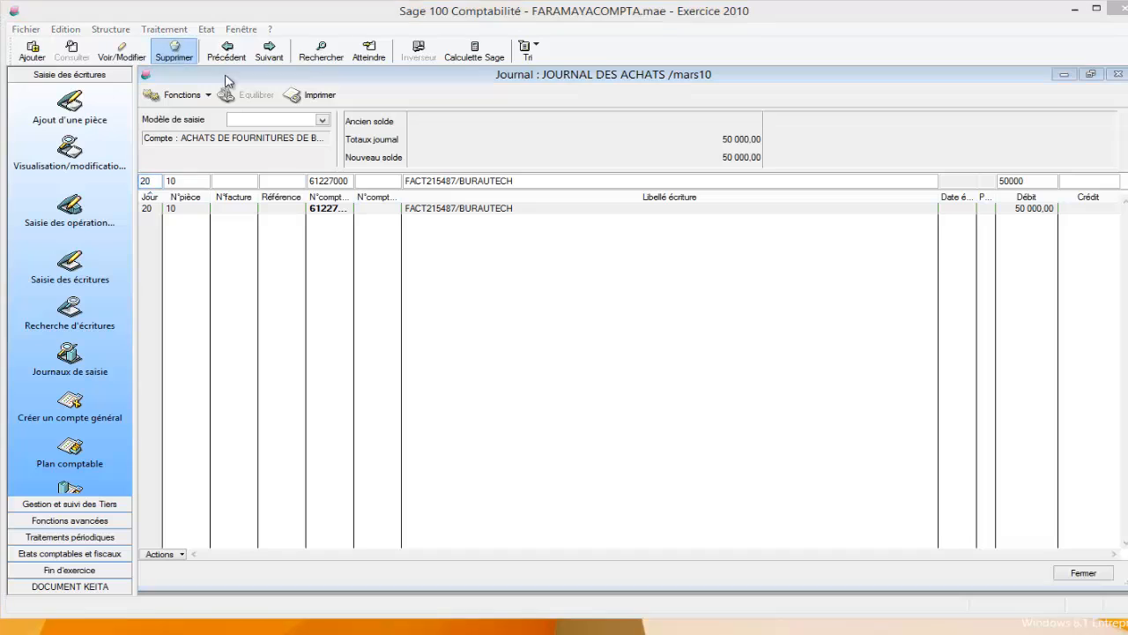
left_click(565, 381)
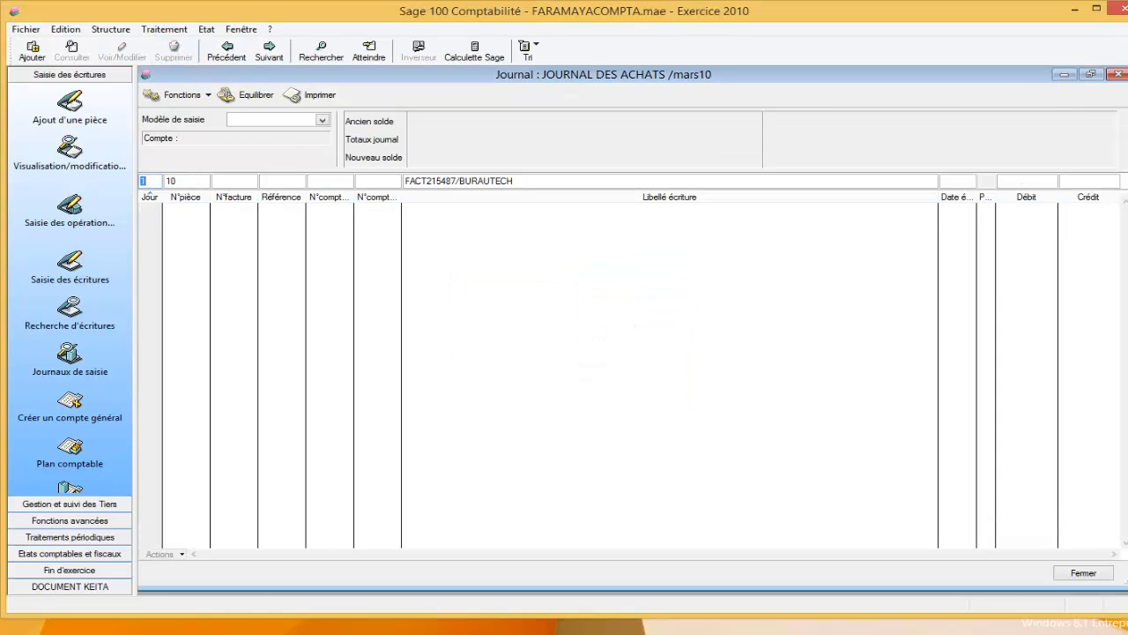
Step: Close the purchases journal and the journal list, and open the analytic balance report settings
left_click(1118, 74)
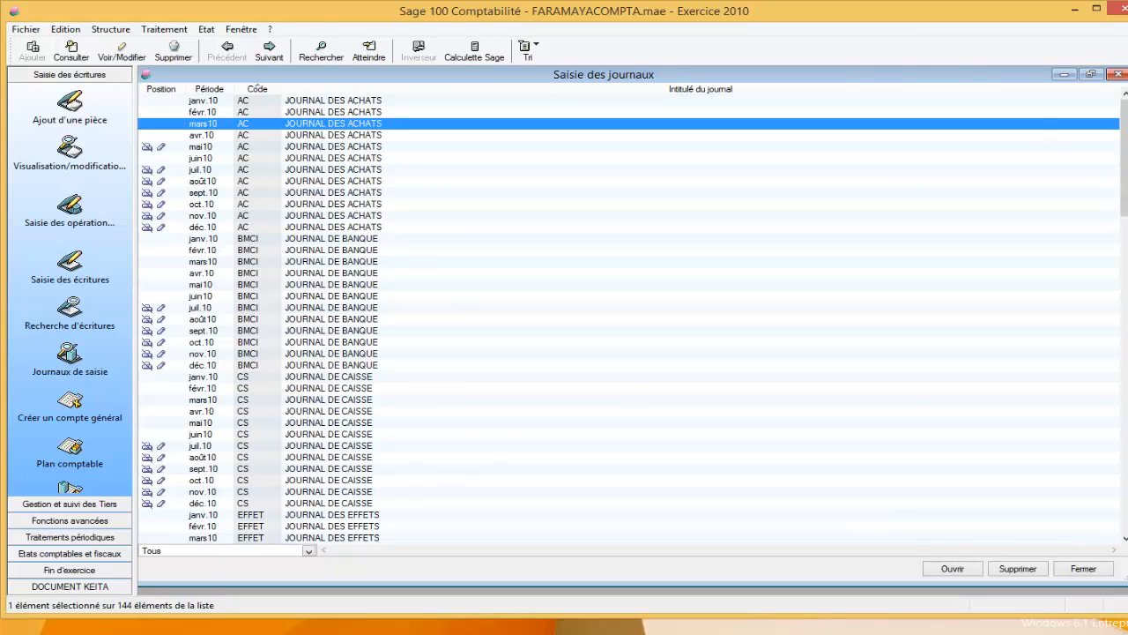
left_click(1119, 74)
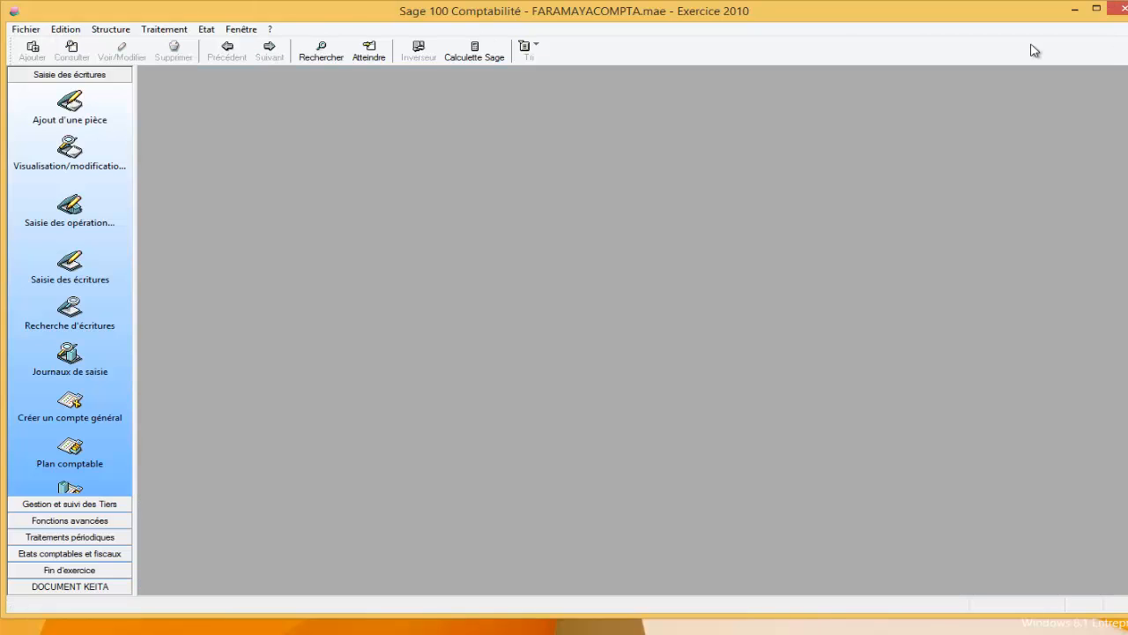
left_click(206, 30)
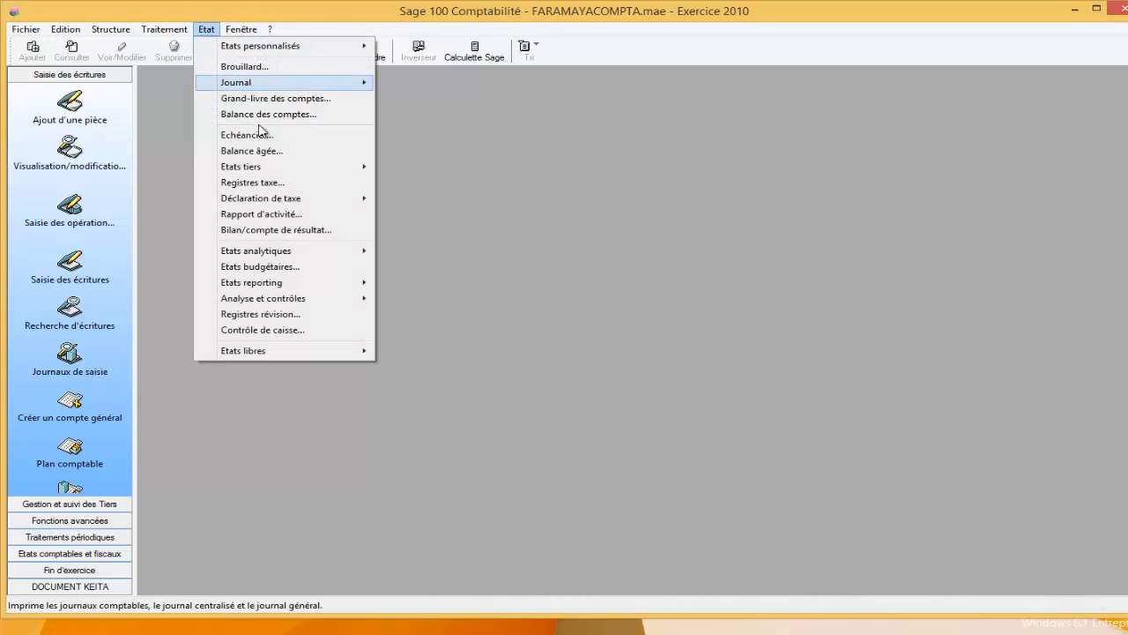
mouse_move(270, 254)
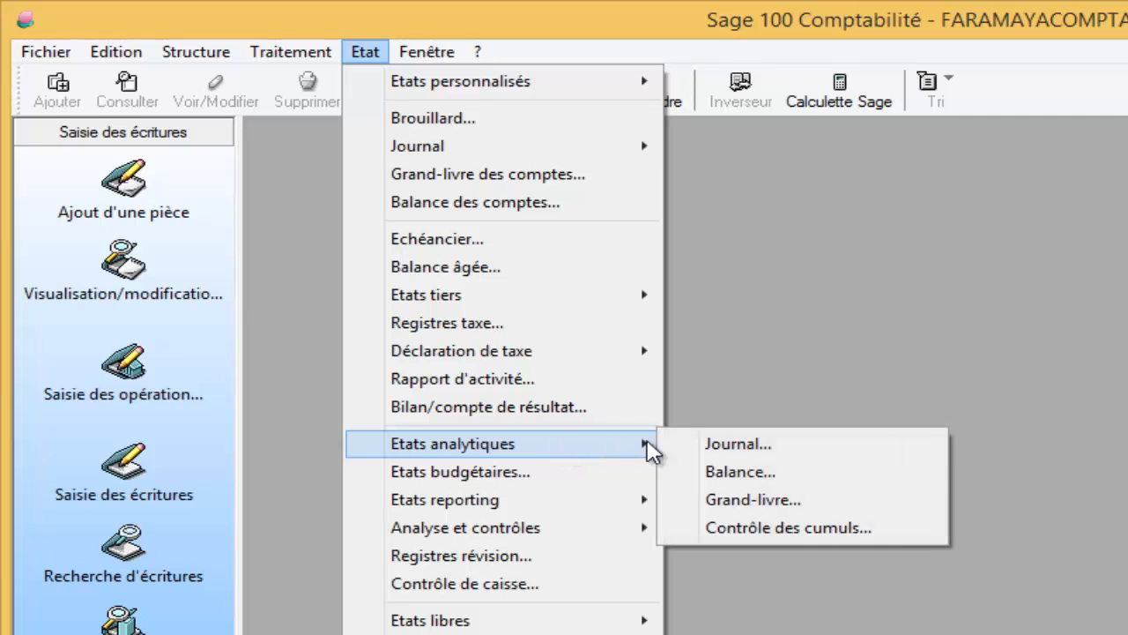
left_click(733, 476)
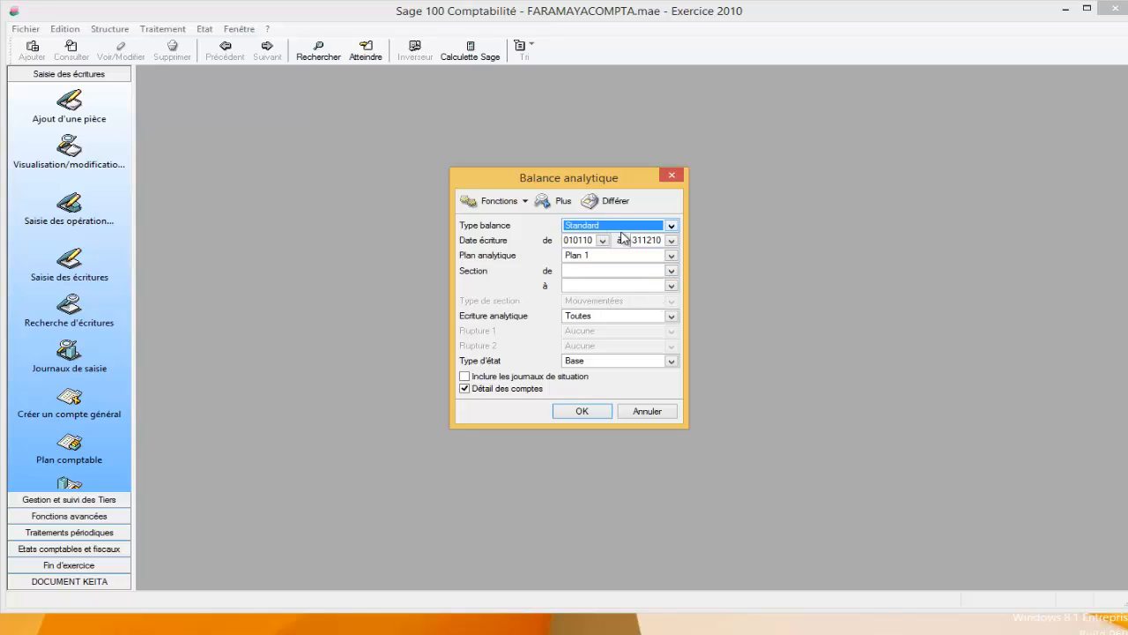
Step: Limit the analytic balance to sections 921CA000 (TOYOTA) through 923CA000 (RENAULT) and generate its print preview
left_click(671, 271)
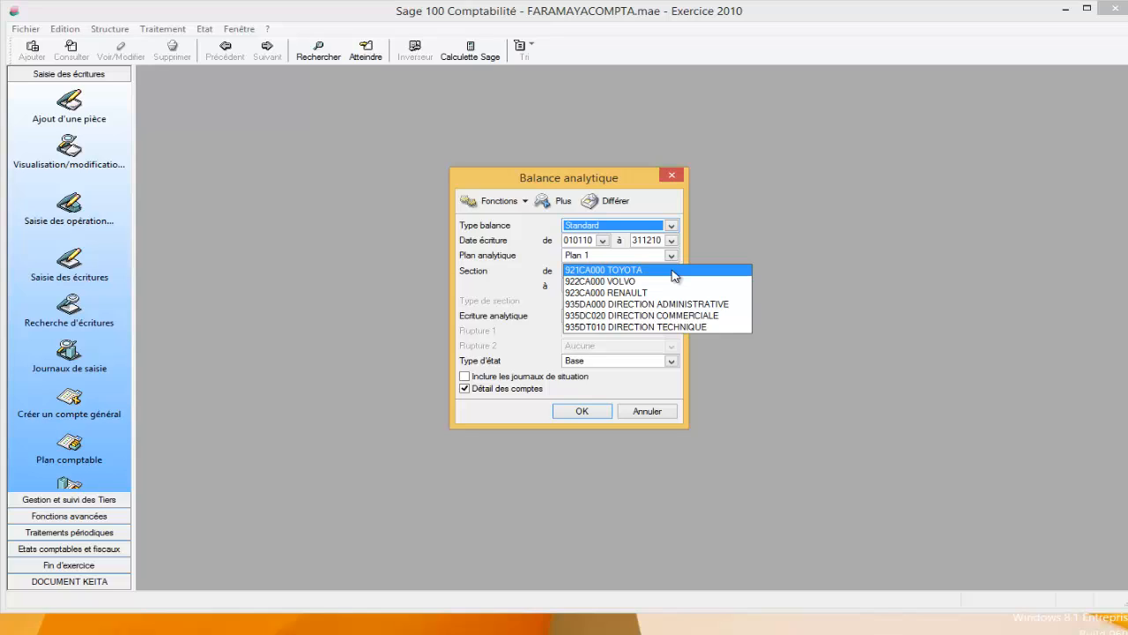
left_click(674, 270)
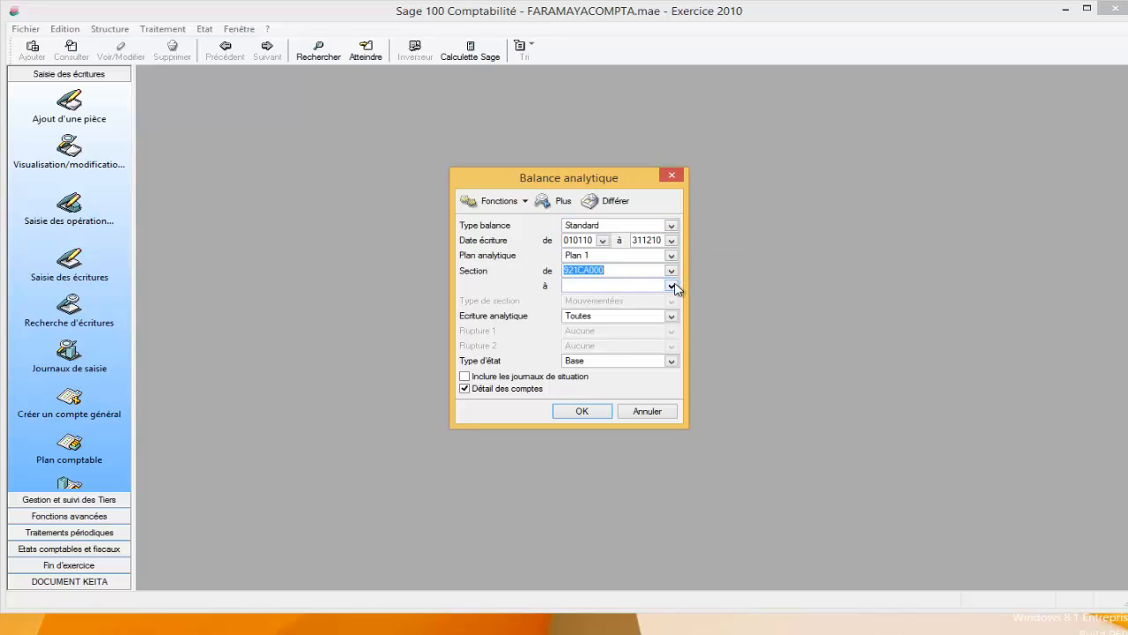
left_click(672, 285)
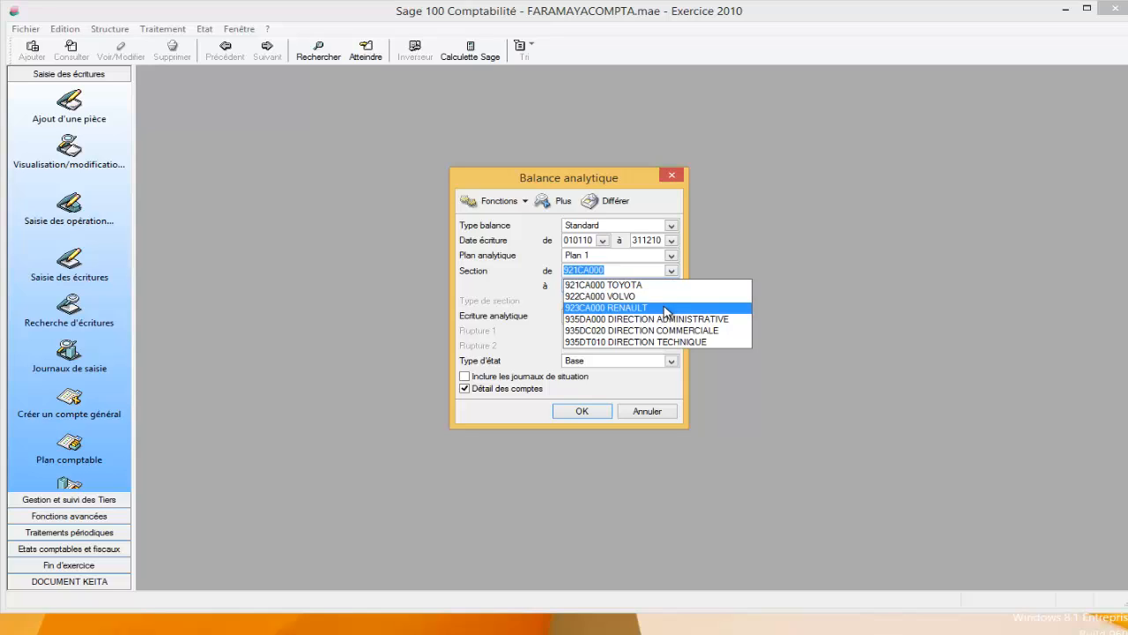
left_click(666, 309)
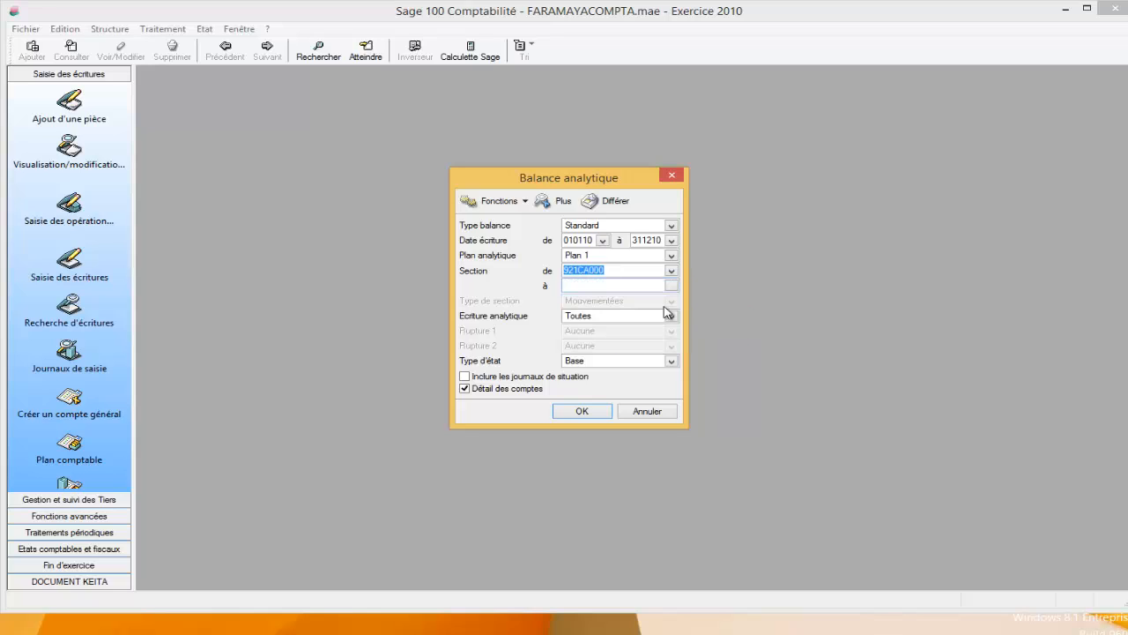
left_click(582, 412)
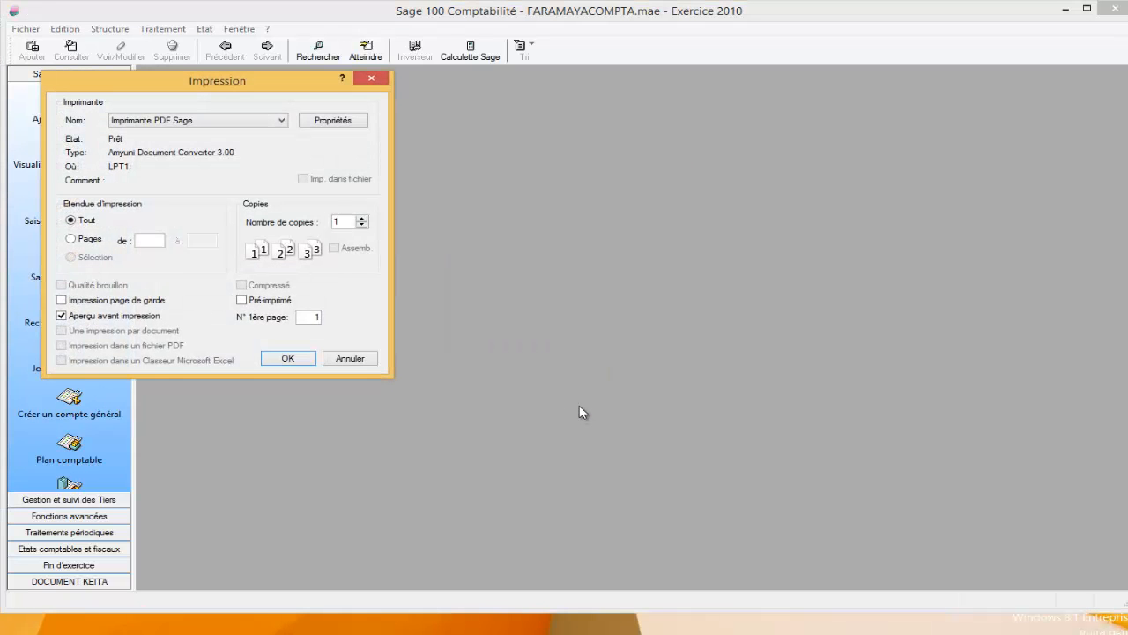
left_click(291, 359)
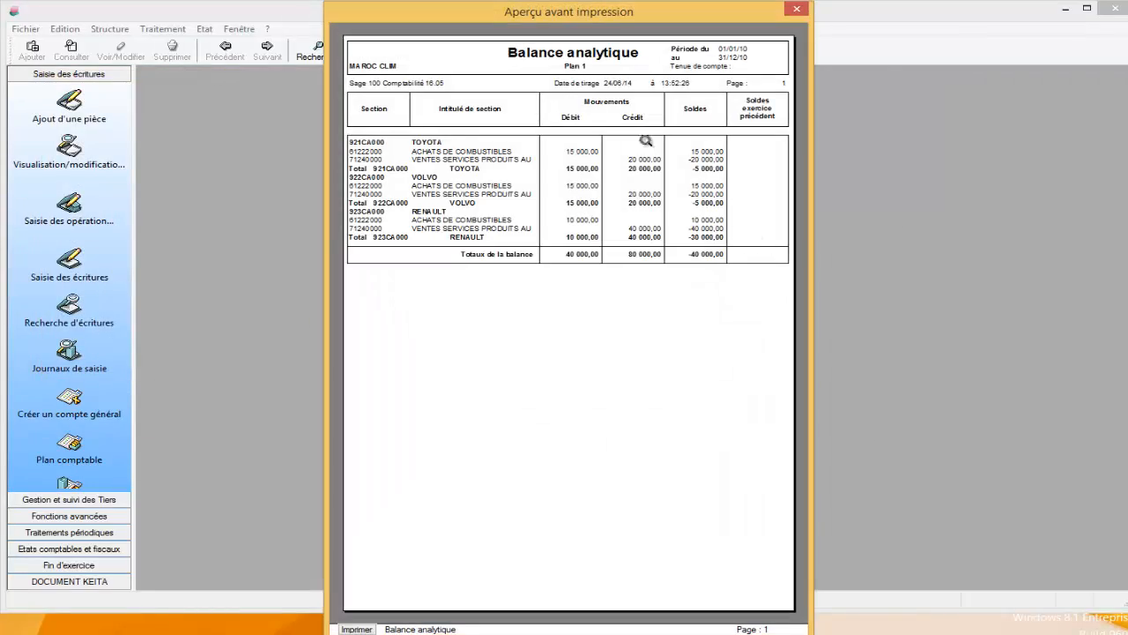
Step: Enlarge the analytic balance preview and examine the debit, credit and balance columns for each vehicle section
left_click(558, 127)
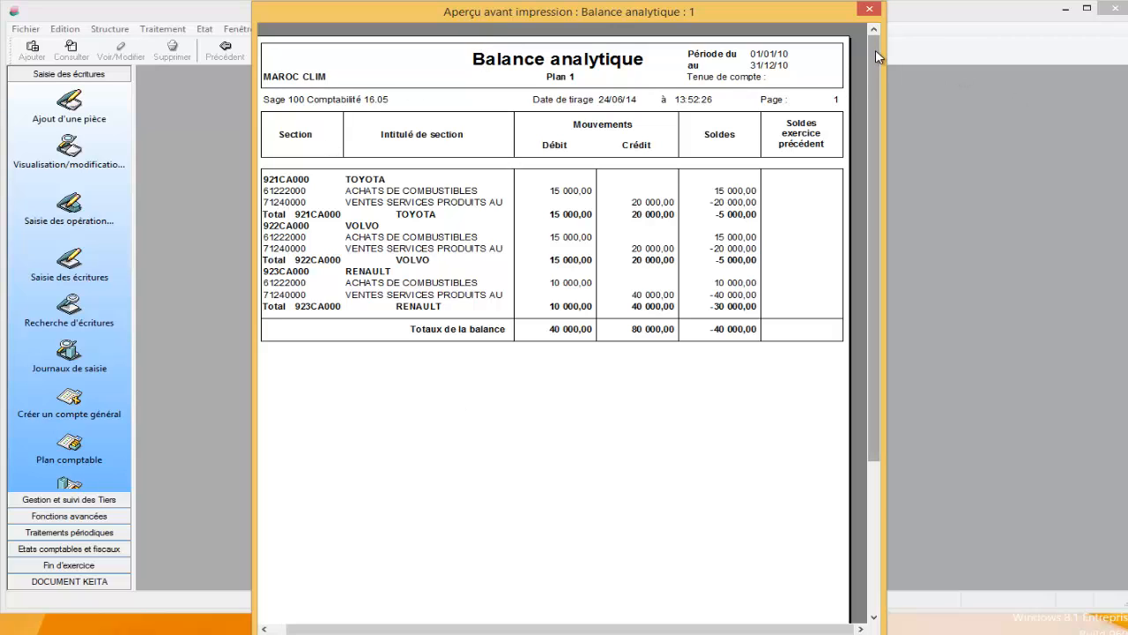
left_click_drag(875, 49, 862, 282)
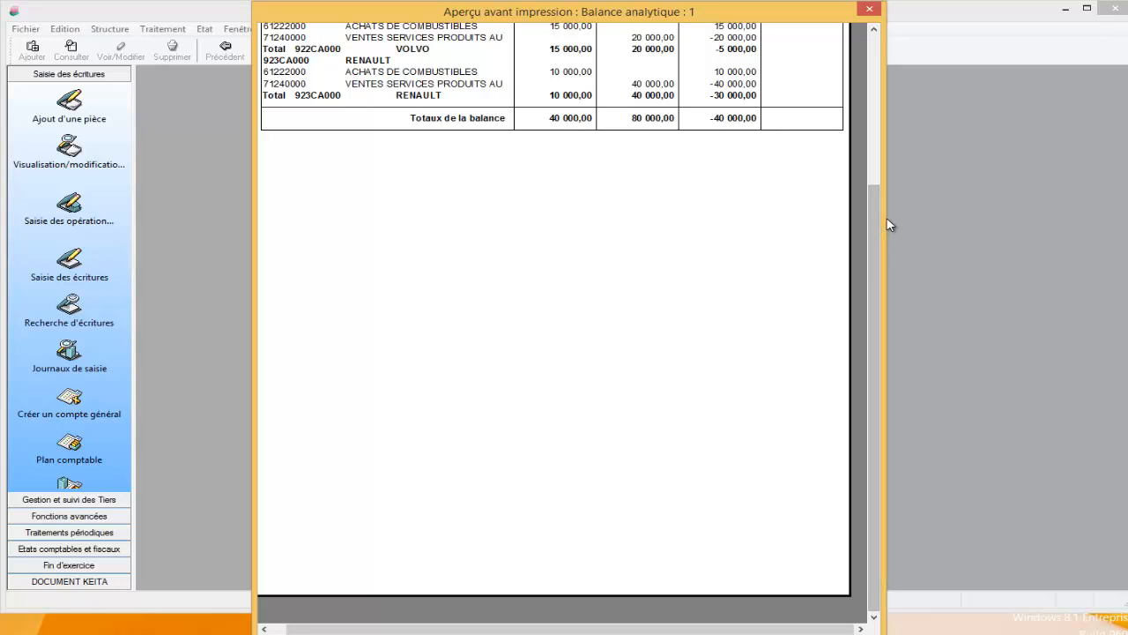
left_click_drag(877, 228, 891, 88)
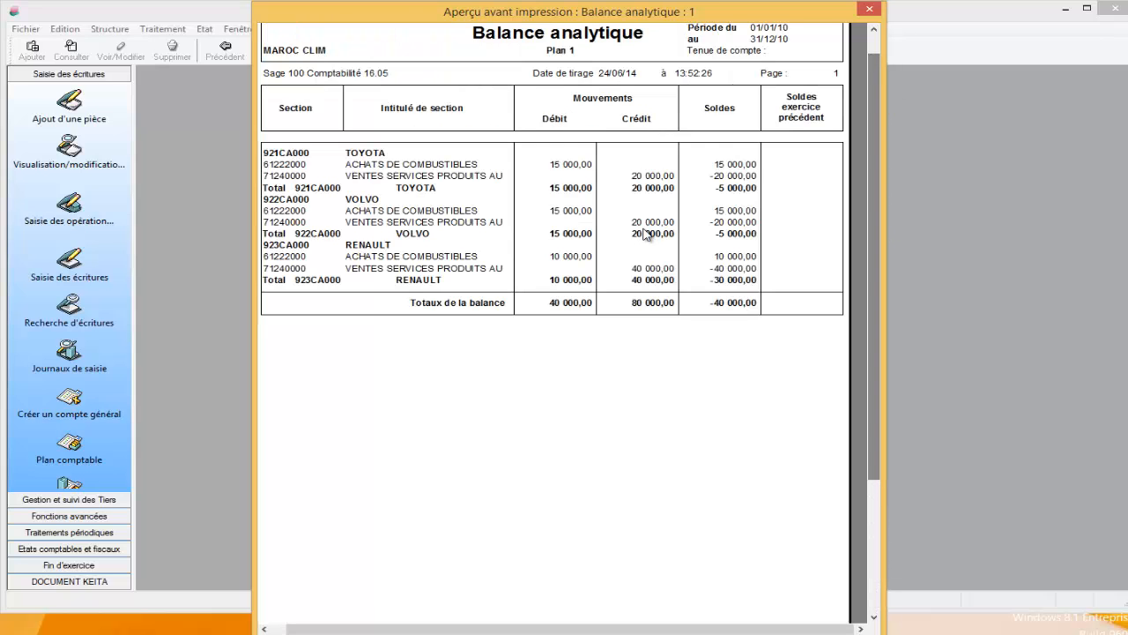